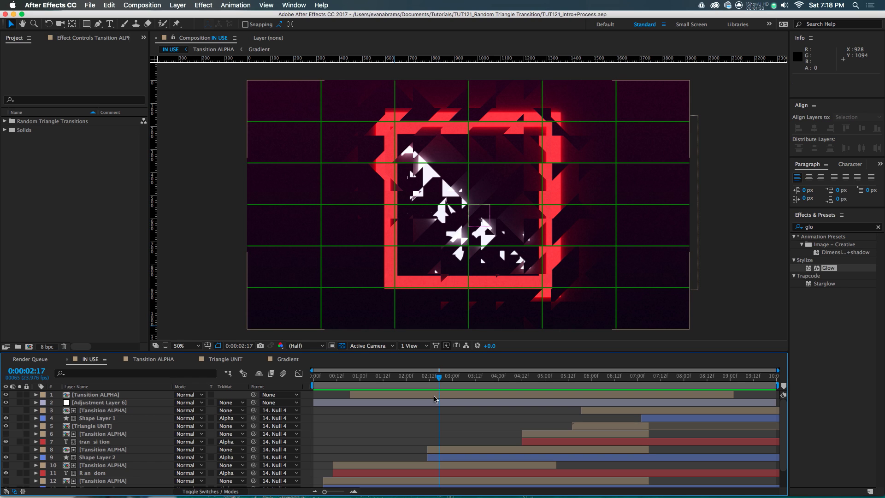
Select both Transition ALPHA layers and preview the animation from 02:09, ending at 02:17
click(434, 395)
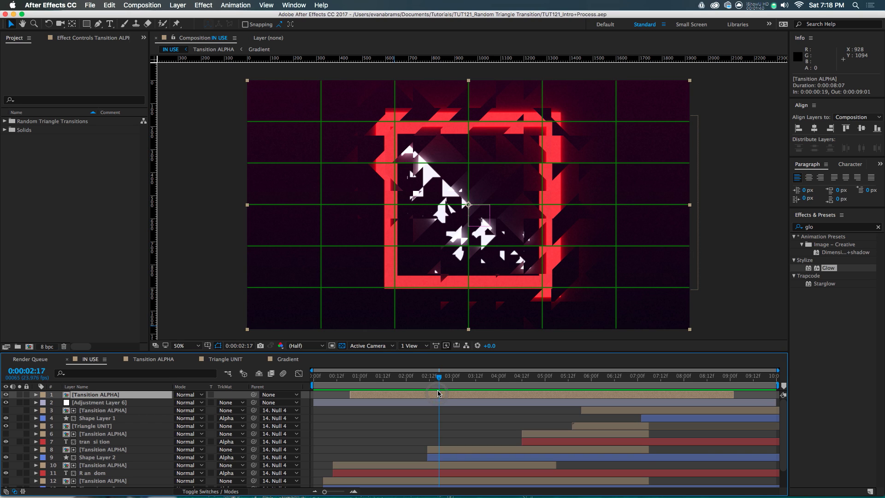
scroll(452, 429, down, 1)
click(454, 443)
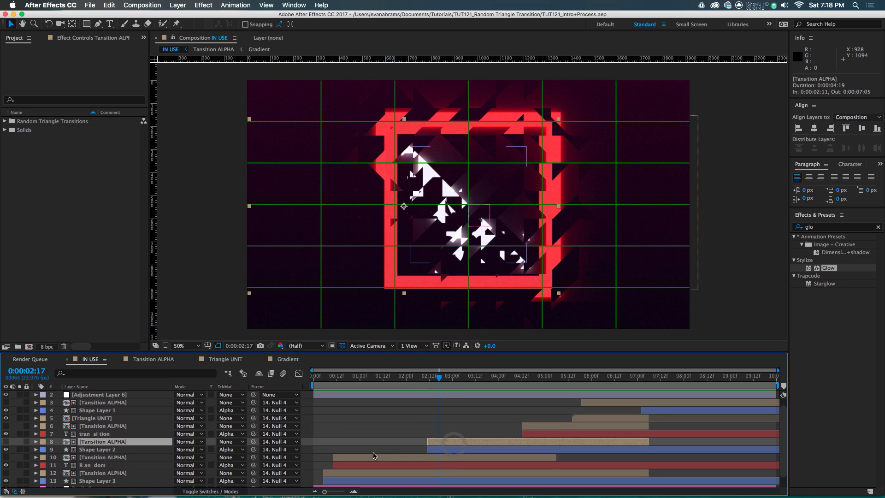
scroll(448, 439, down, 2)
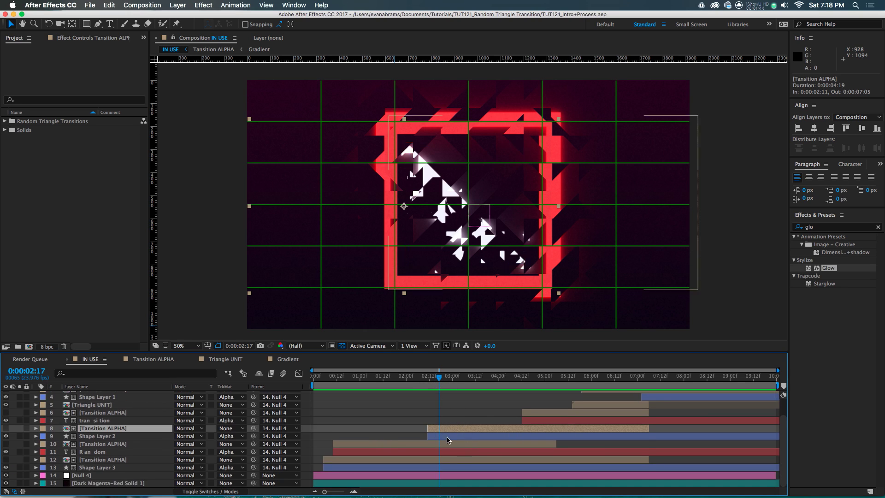
click(424, 376)
key(space)
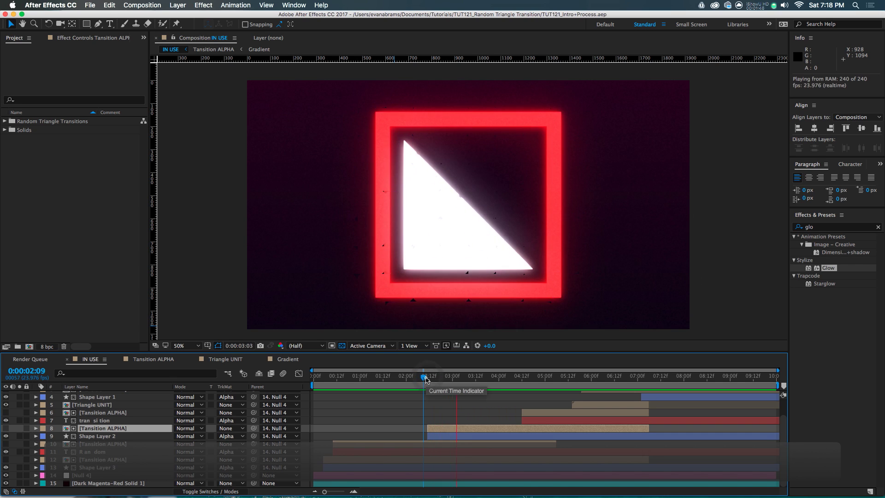
key(space)
scroll(451, 418, up, 3)
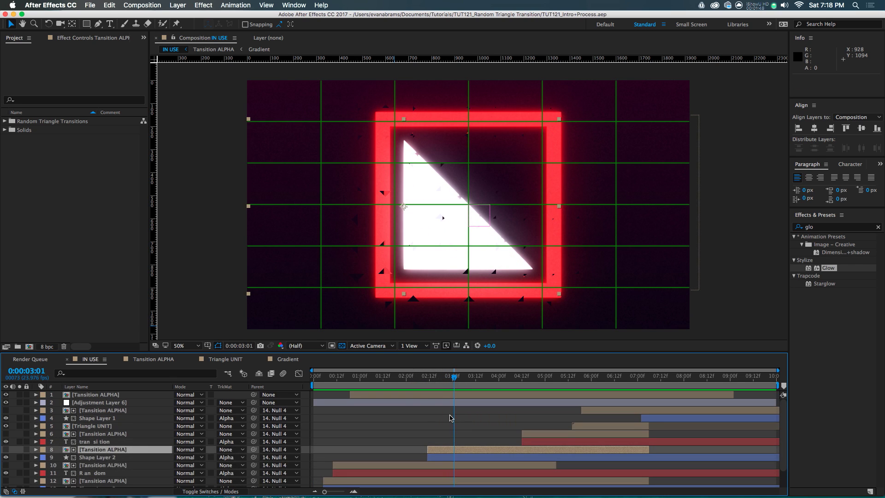
click(441, 386)
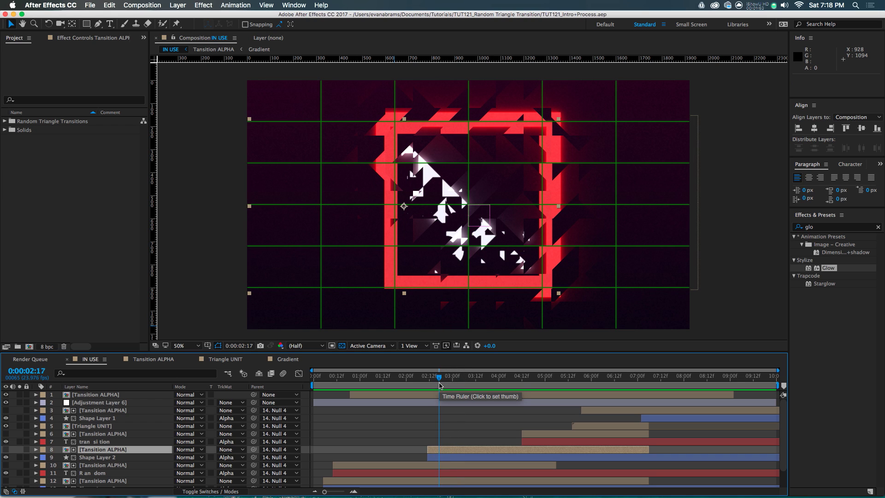
Open the Transition ALPHA precomp and scrub forward until the triangle pattern fills the frame
double_click(445, 395)
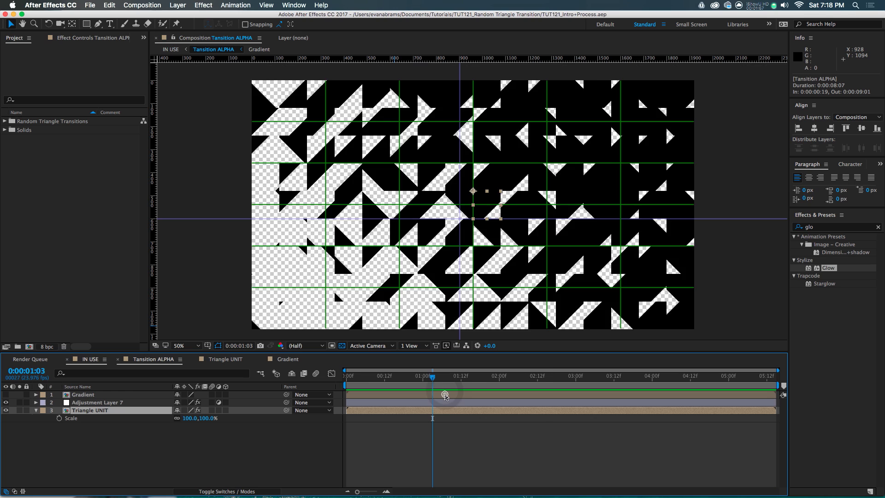
click(368, 382)
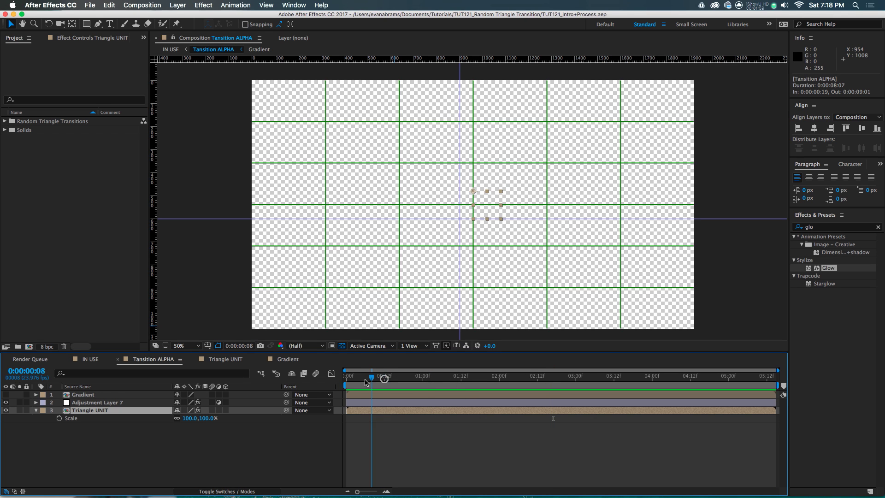
drag(368, 382, 436, 383)
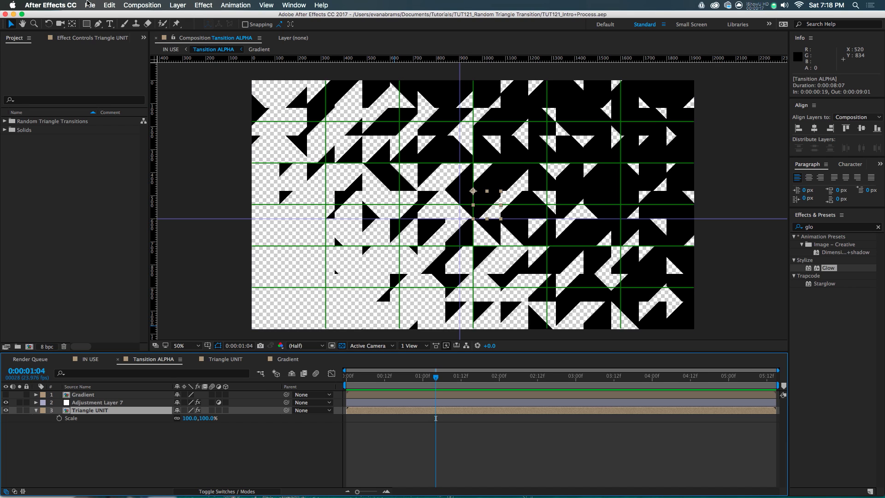
Start a new empty project from the File > New menu
click(89, 5)
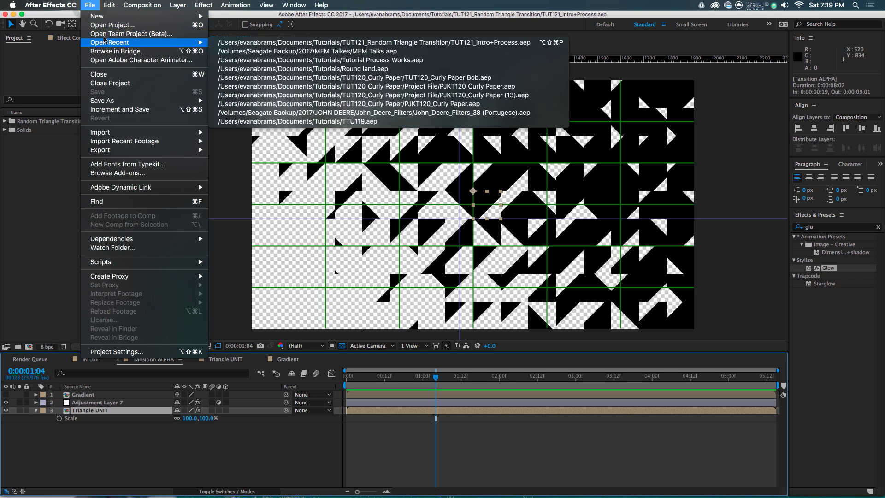
mouse_move(97, 16)
click(226, 16)
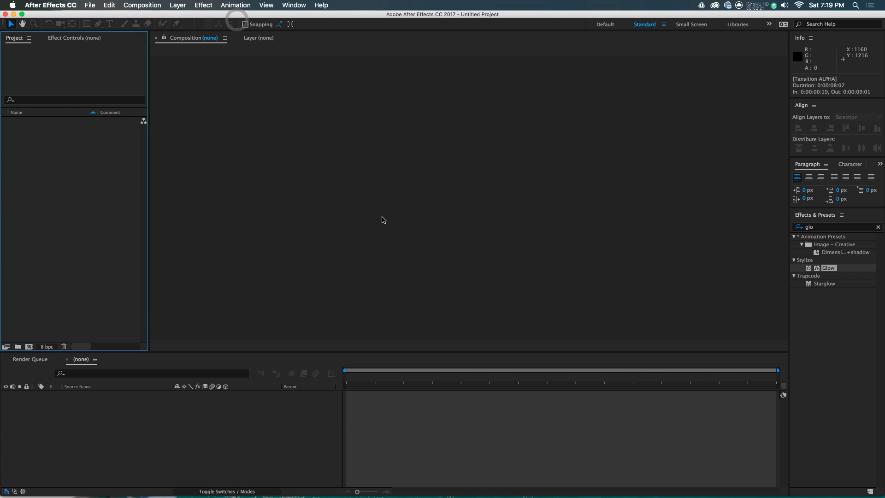
click(83, 322)
click(322, 288)
click(129, 308)
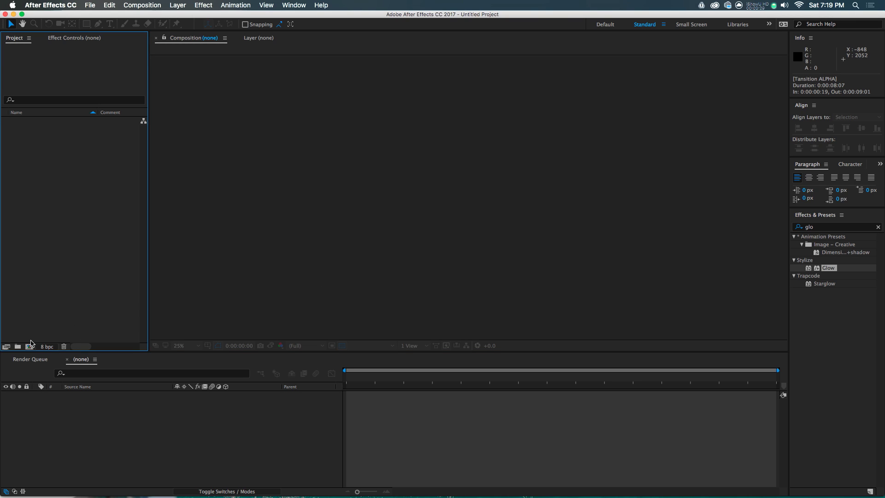
Set up a new composition at 120 × 120 px named UNIT
click(30, 348)
click(361, 179)
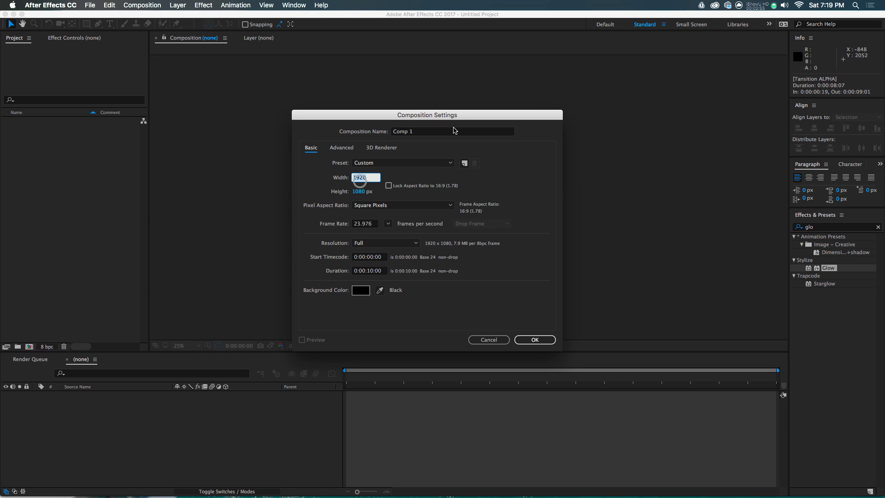
text(120)
key(Tab)
text(120)
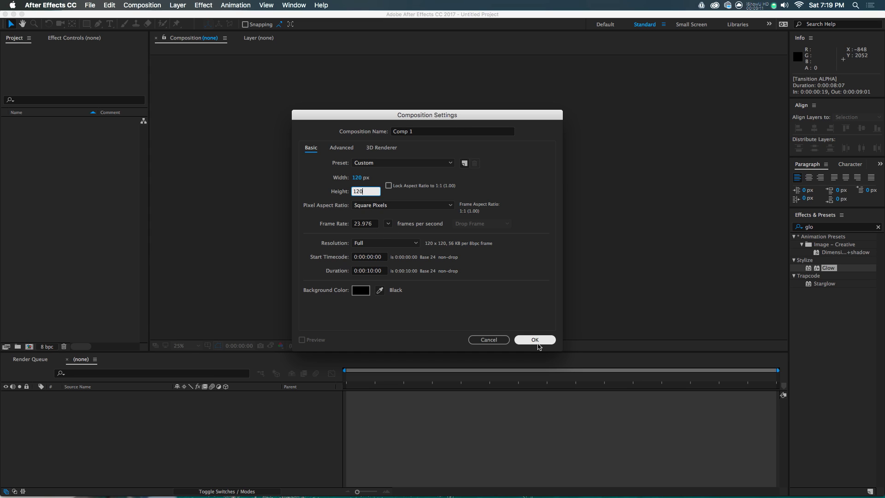
click(413, 134)
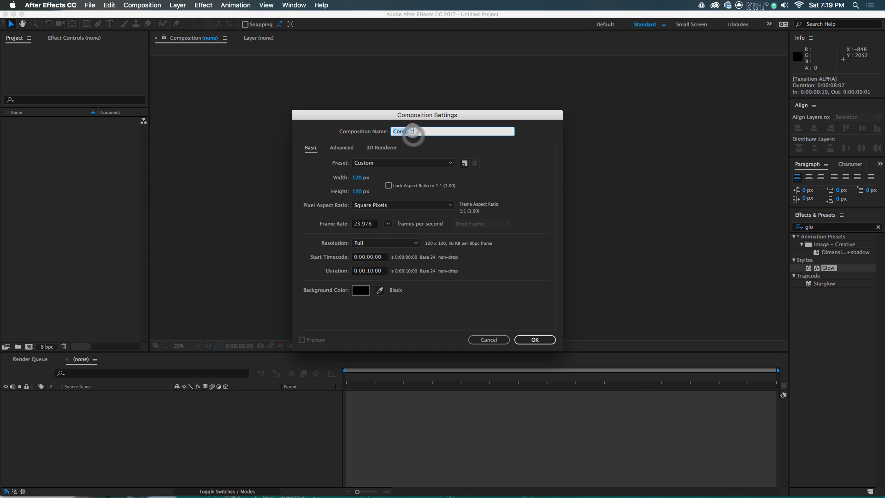
text(UNIT)
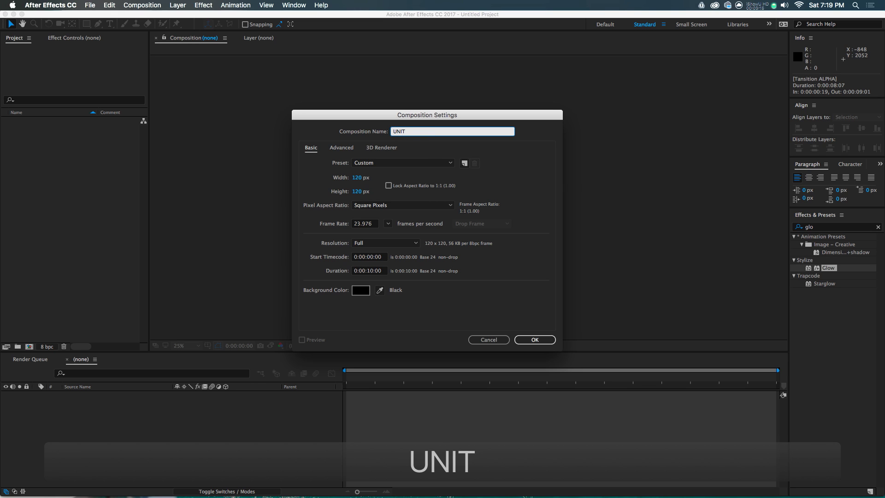
Create the UNIT comp and add a comp-sized pure black solid, Black Solid 1
click(536, 340)
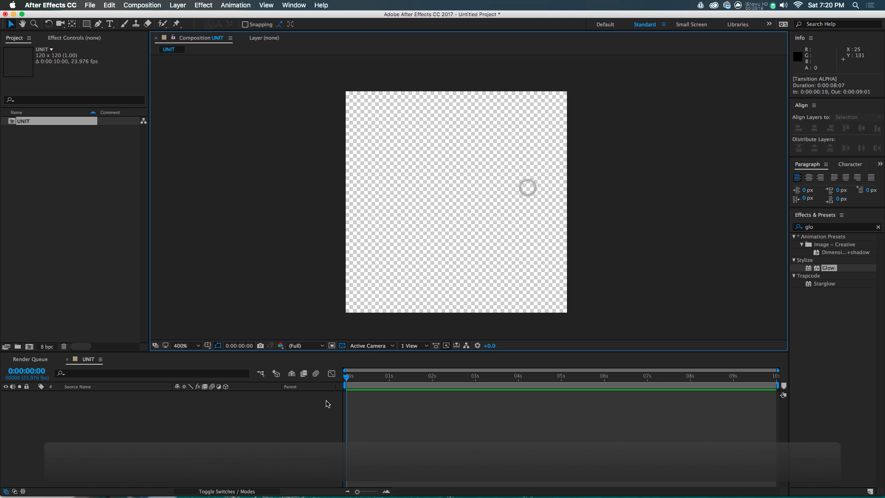
click(200, 415)
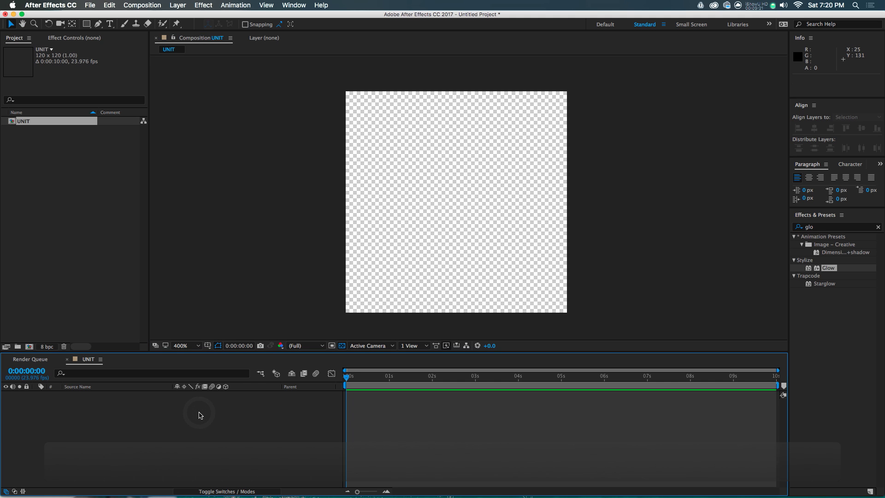
right_click(115, 408)
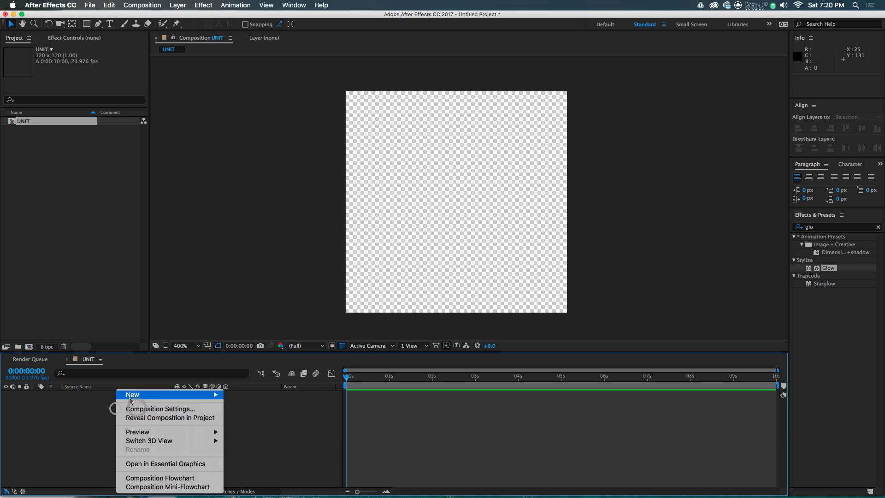
mouse_move(138, 395)
click(235, 418)
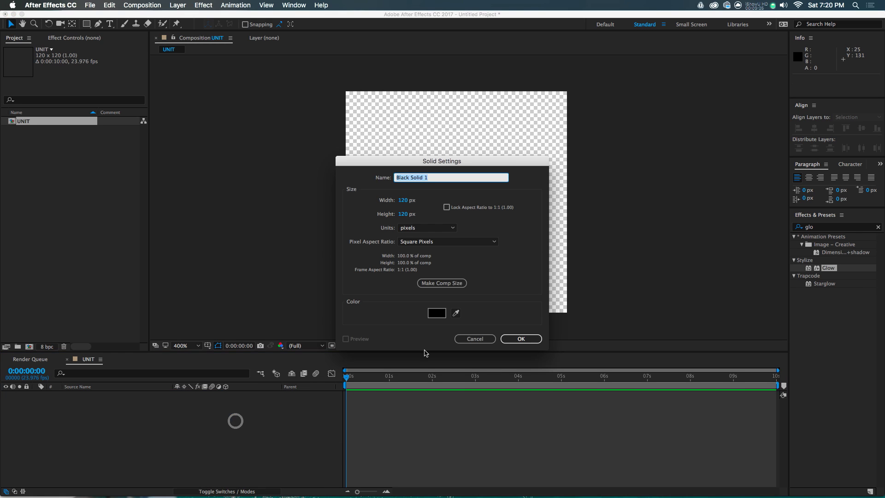
click(437, 280)
click(437, 315)
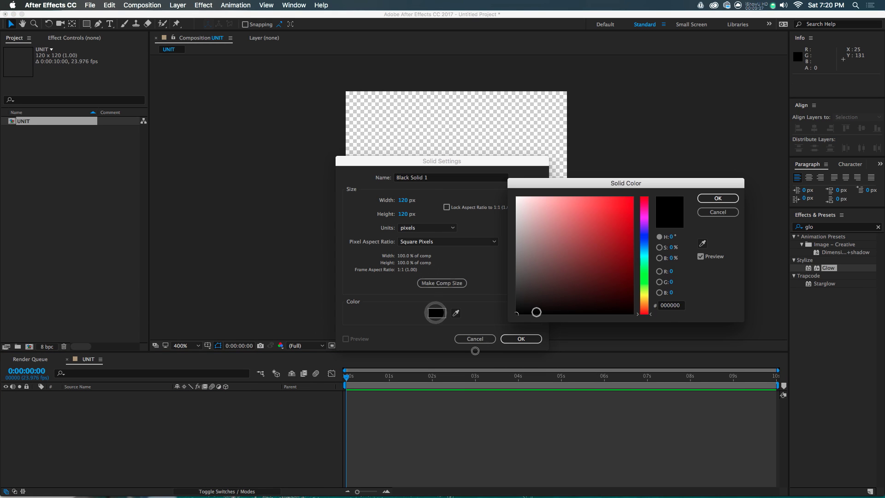
click(535, 312)
click(711, 202)
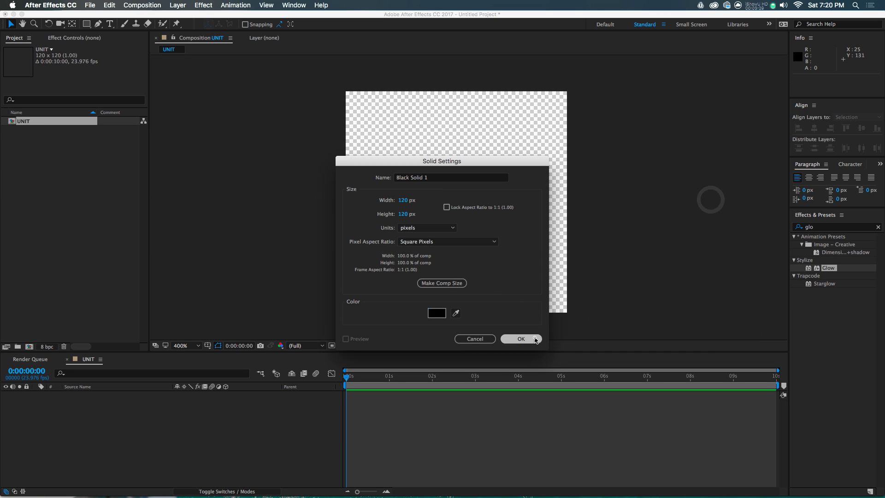
click(533, 338)
Select Black Solid 1 and focus the Effects & Presets search field
click(193, 427)
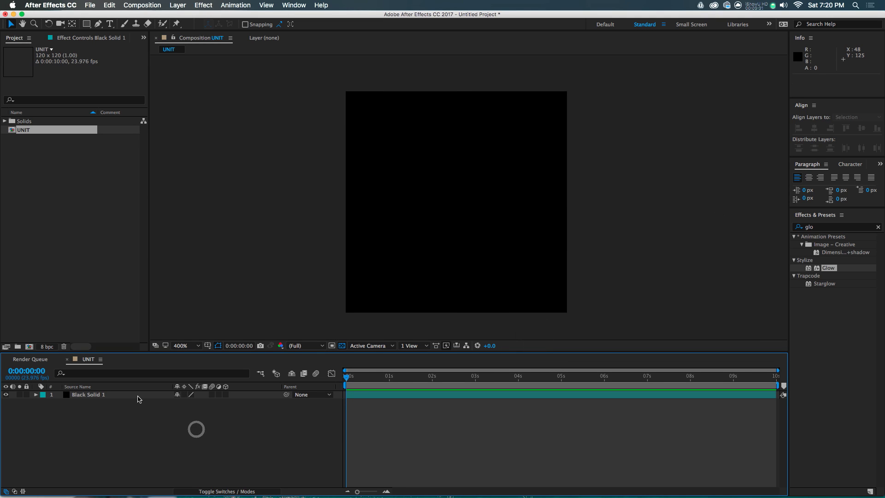
click(136, 395)
click(819, 228)
click(819, 228)
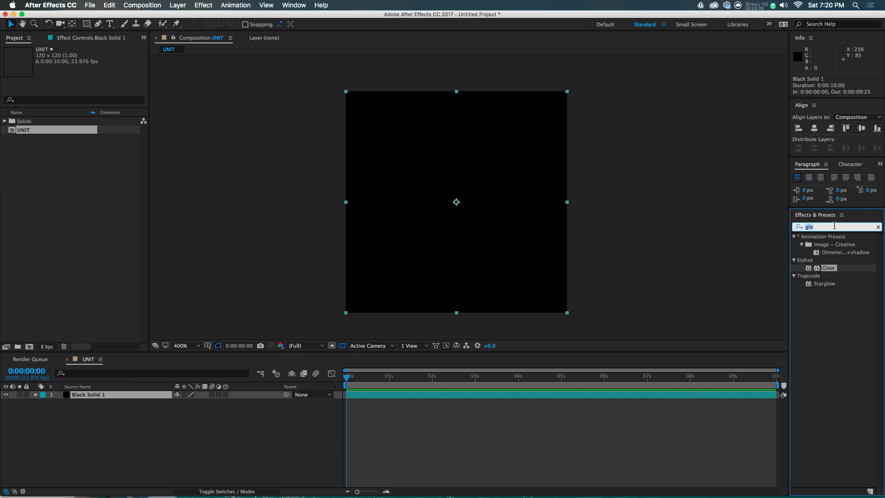
Apply Linear Wipe to Black Solid 1 and keyframe Transition Completion at 100% at 01:00
text(linea)
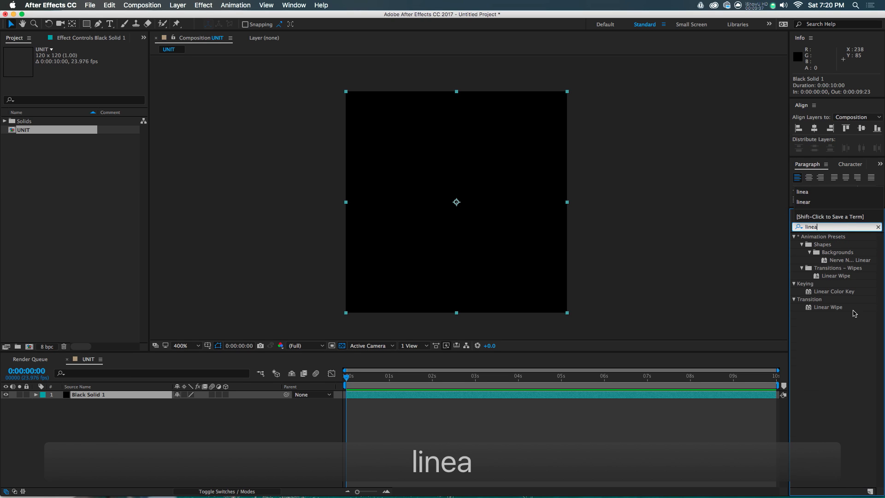
double_click(828, 307)
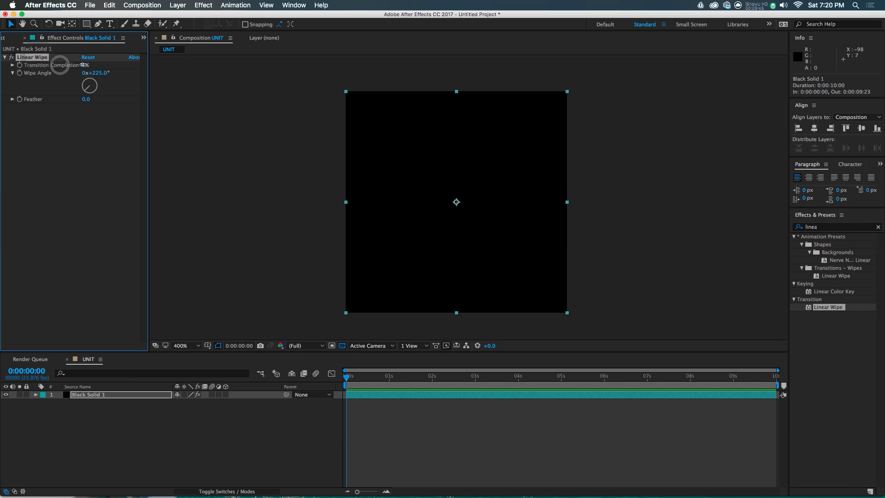
drag(86, 65, 300, 86)
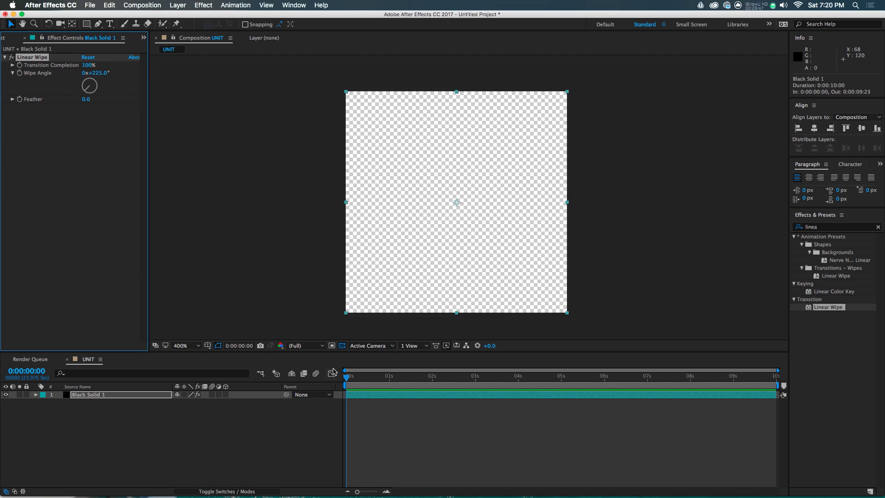
scroll(348, 375, up, 3)
drag(396, 381, 421, 390)
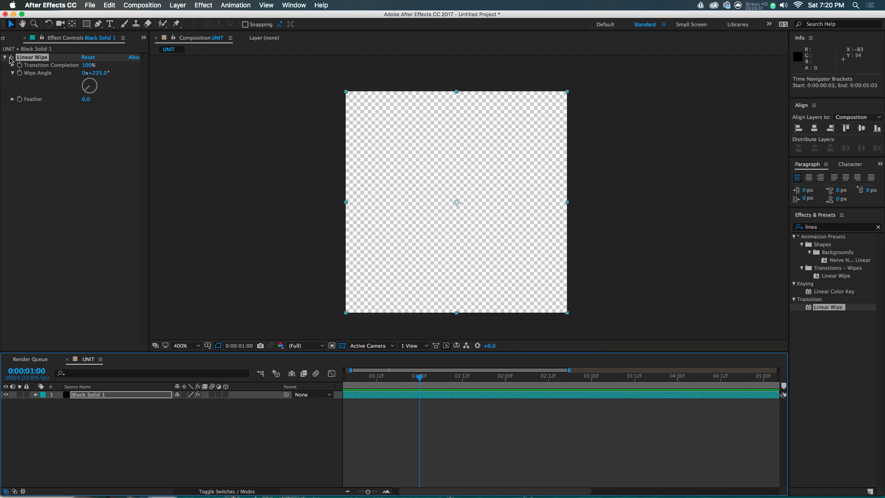
click(19, 65)
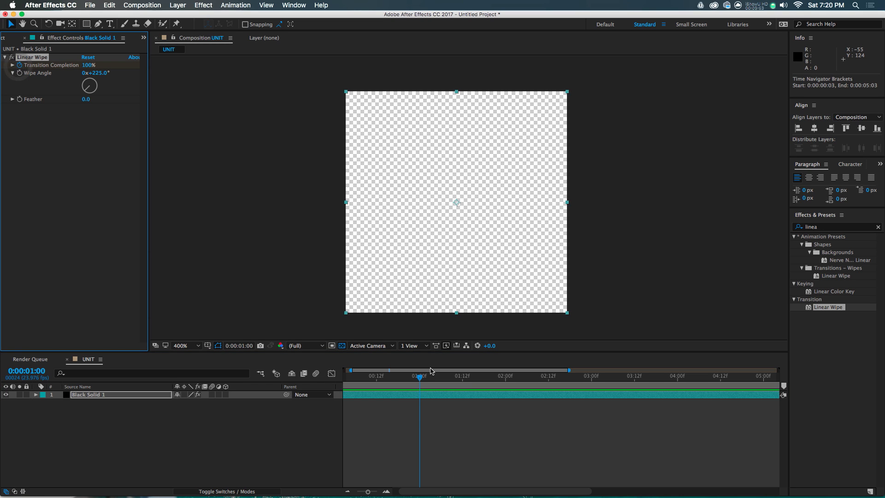
Set Transition Completion to 0% at 01:16
mouse_move(434, 378)
mouse_down()
mouse_move(495, 379)
mouse_move(421, 379)
mouse_up()
key(shift+Page_Down)
key(shift+Page_Down)
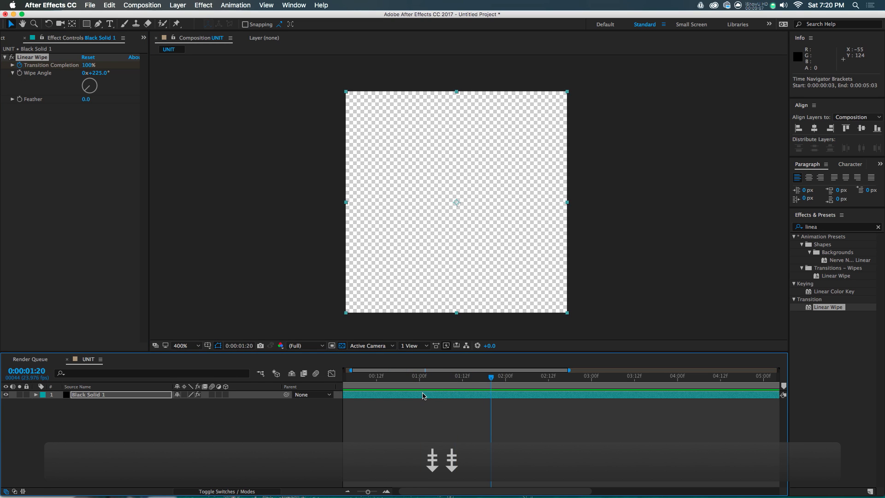
key(Page_Up)
key(Page_Up)
key(Page_Up)
key(Page_Up)
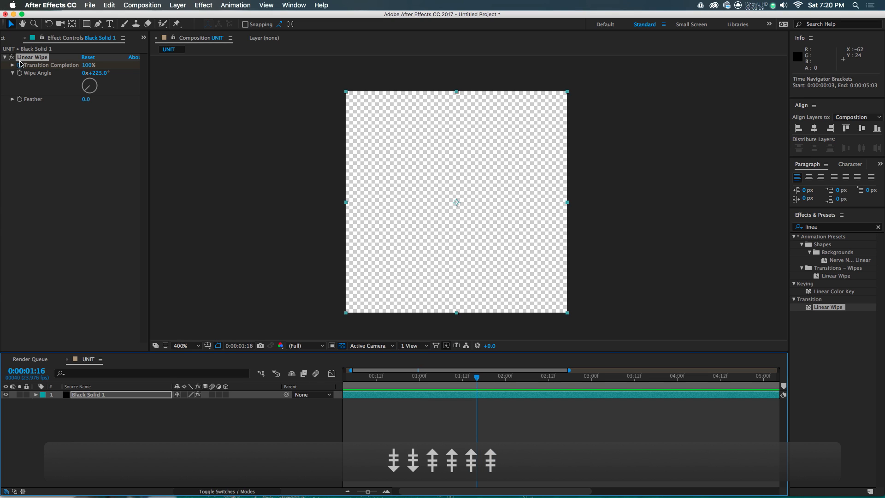
drag(81, 66, 55, 66)
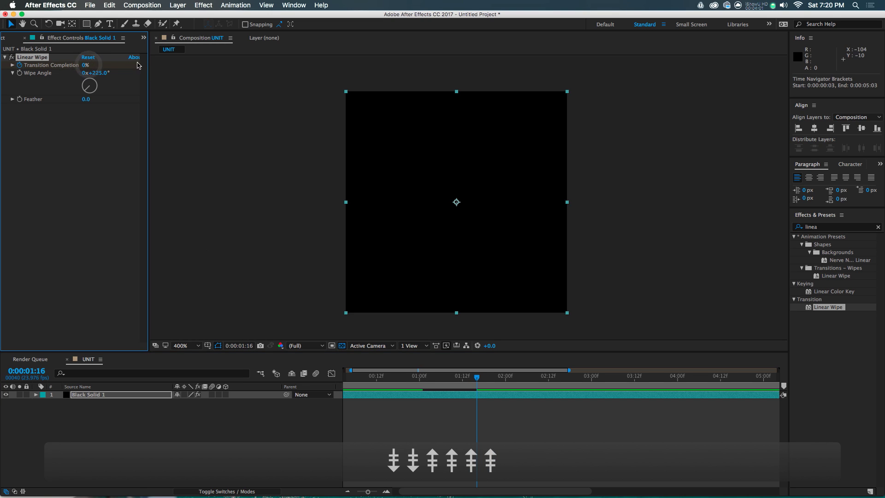
Reveal the keyframed Transition Completion with U and preview the wipe from 01:00
click(427, 395)
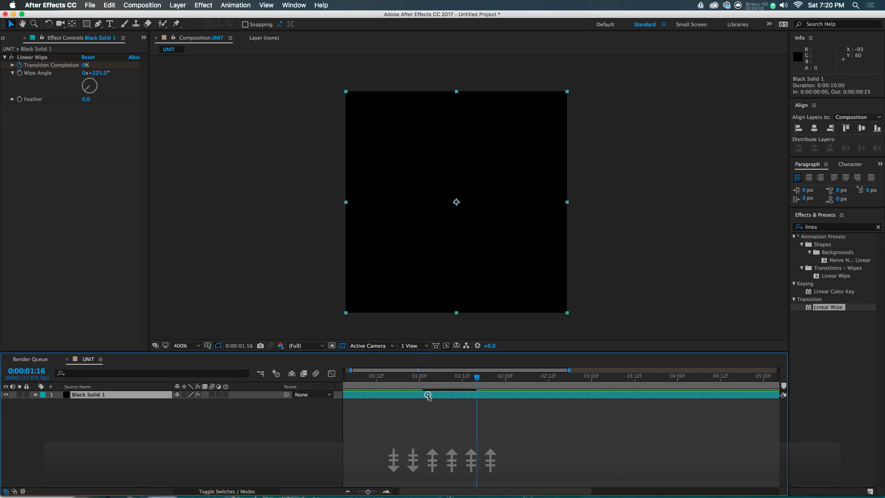
key(u)
drag(428, 390, 420, 382)
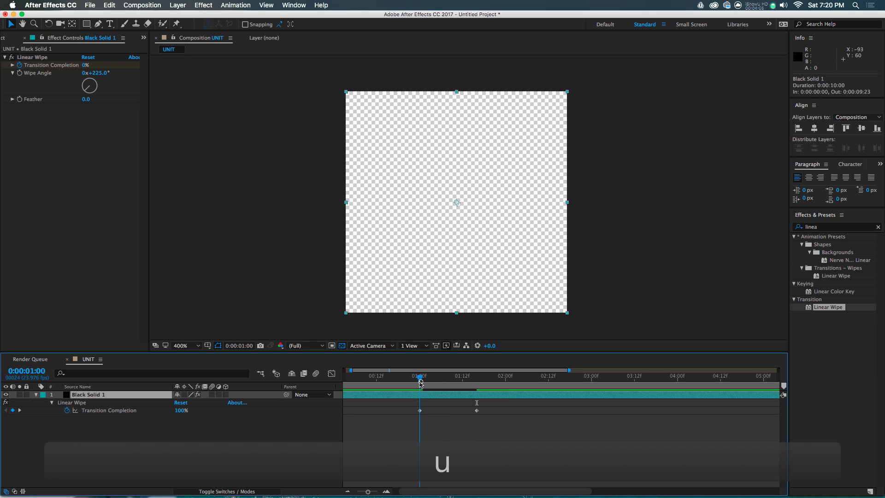
key(space)
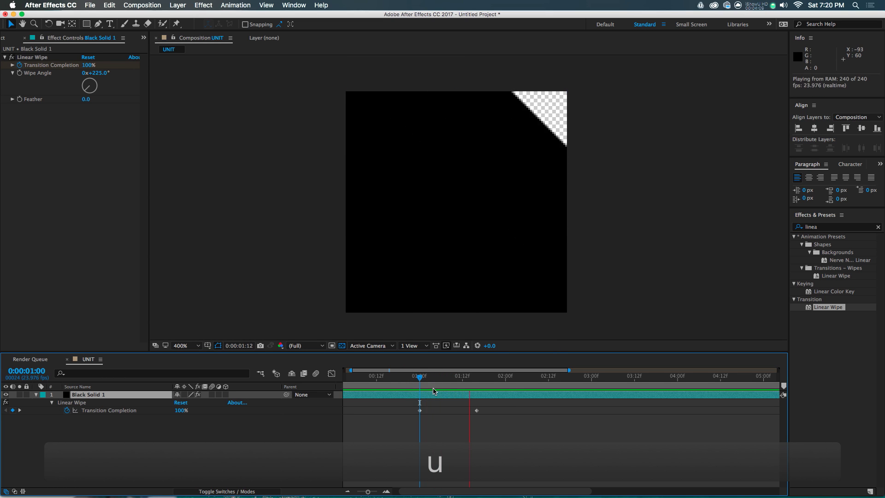
drag(421, 380, 465, 375)
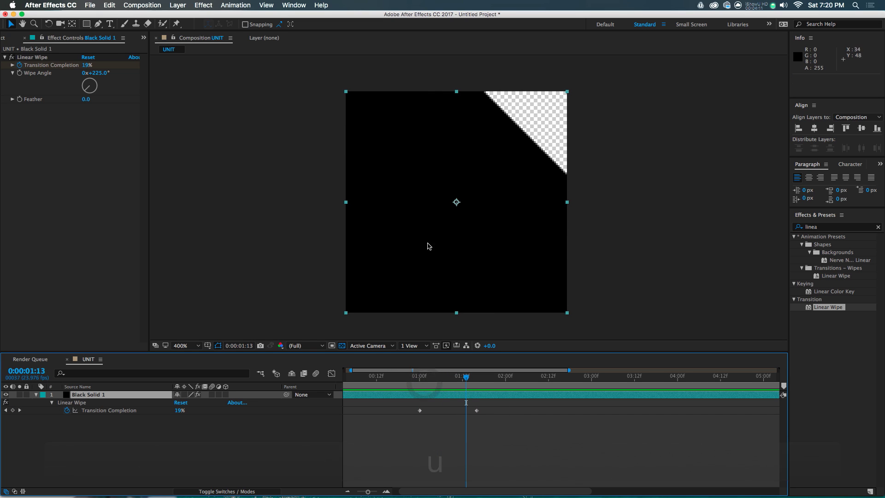
click(421, 381)
key(space)
click(427, 381)
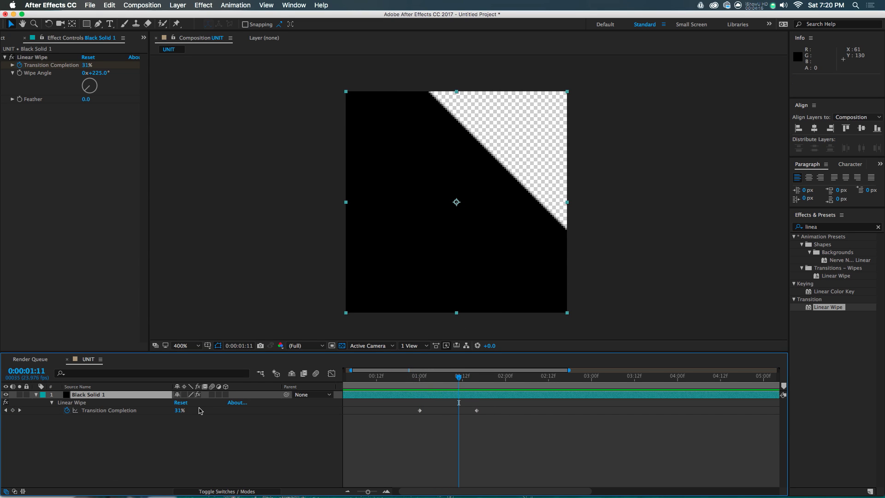
Select both wipe keyframes and apply Easy Ease with F9
drag(496, 409, 328, 417)
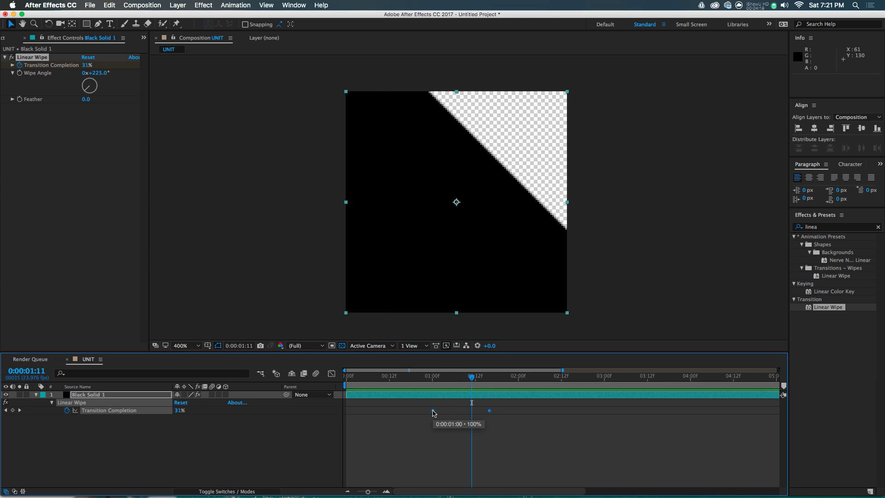
key(F9)
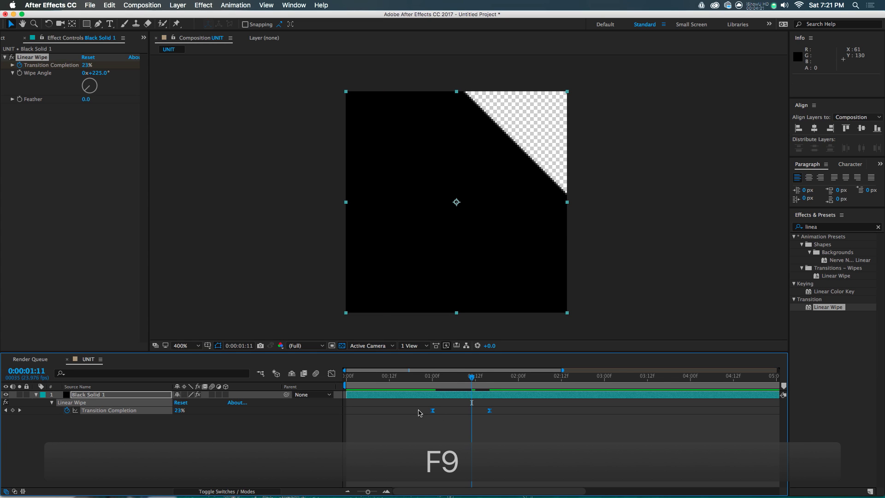
mouse_move(434, 415)
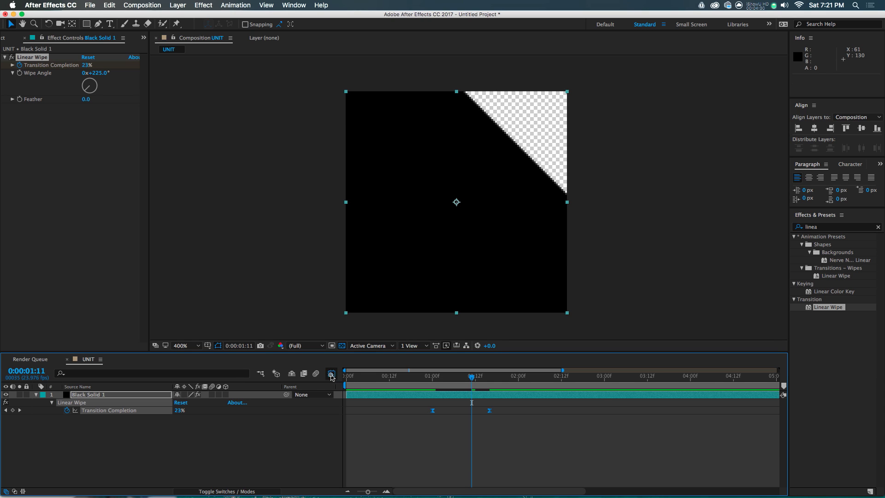
In the speed graph, stretch the end keyframe's ease to full influence
click(332, 375)
drag(551, 425, 412, 391)
click(469, 481)
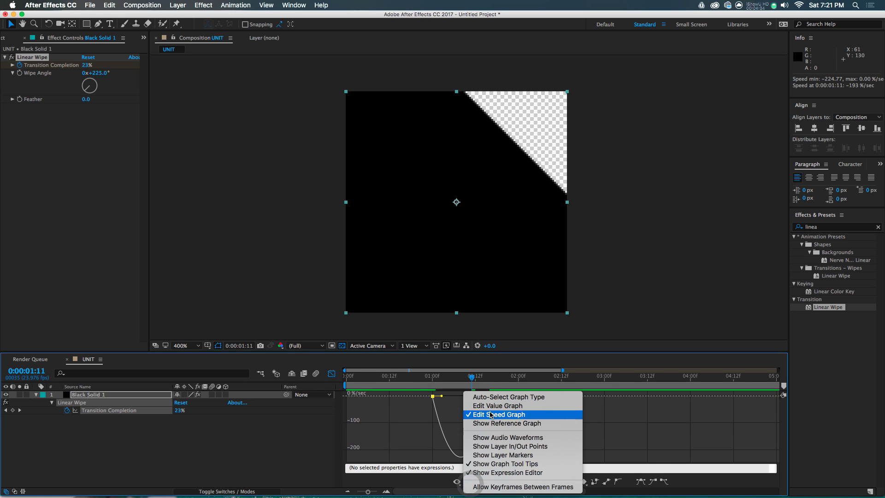
click(423, 433)
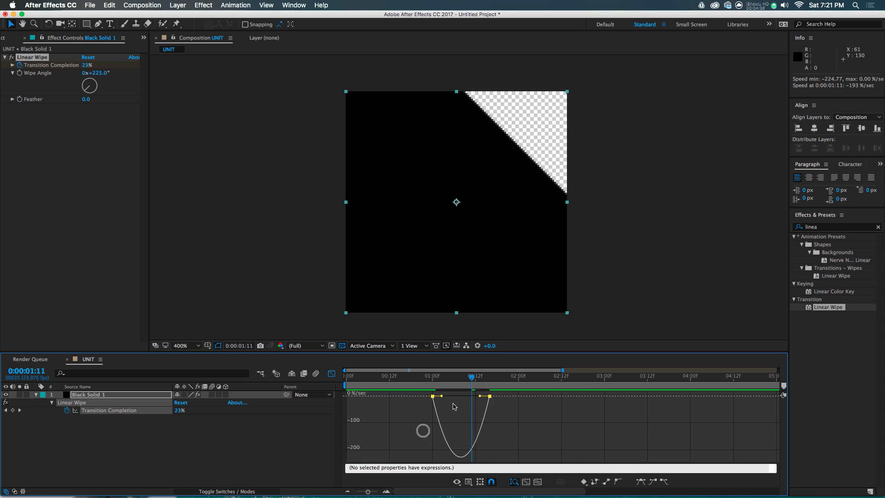
click(485, 400)
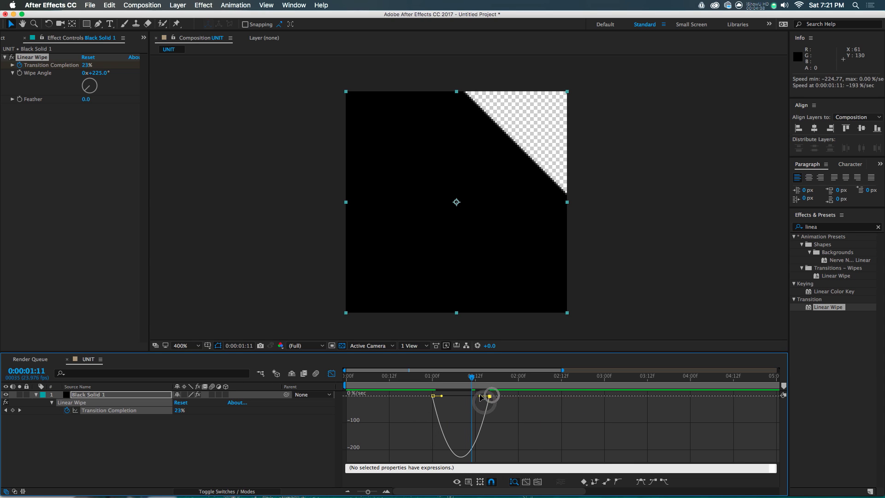
mouse_move(480, 395)
mouse_down()
mouse_move(456, 399)
mouse_move(482, 396)
mouse_up()
Sharpen the wipe's opening burst of speed by dragging the first keyframe's handle
scroll(483, 396, up, 2)
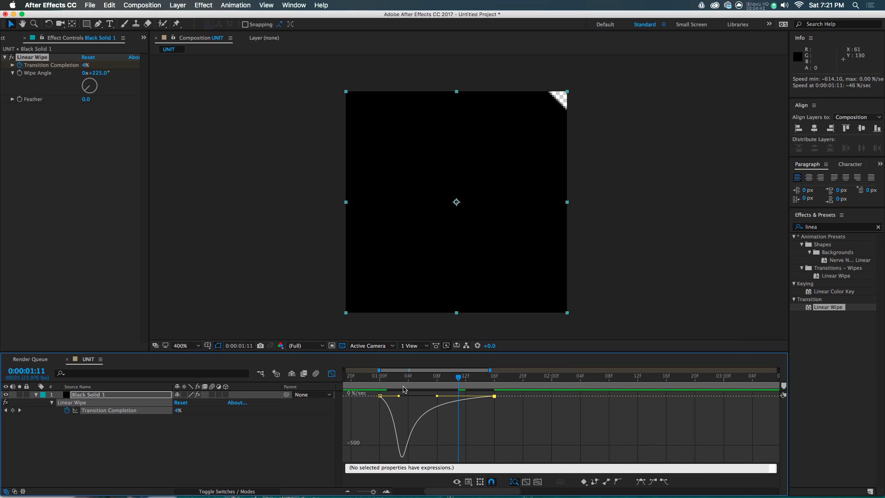
click(396, 384)
drag(395, 384, 388, 384)
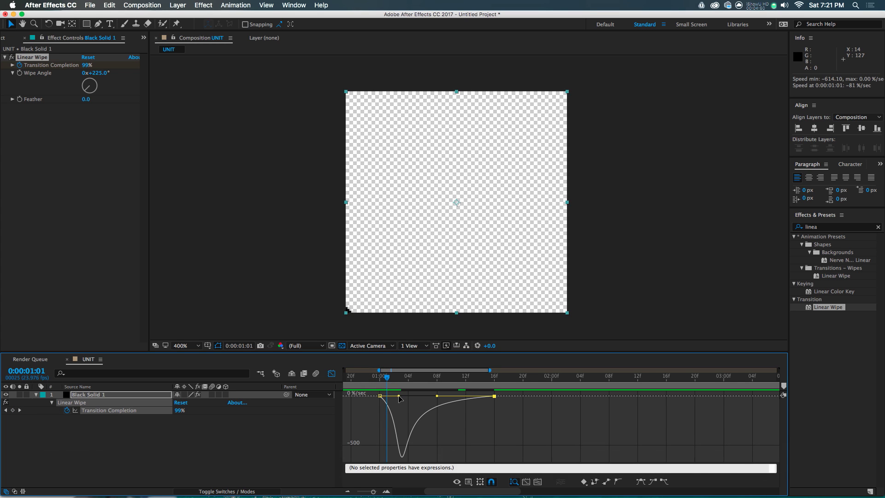
drag(399, 397, 387, 397)
mouse_move(388, 457)
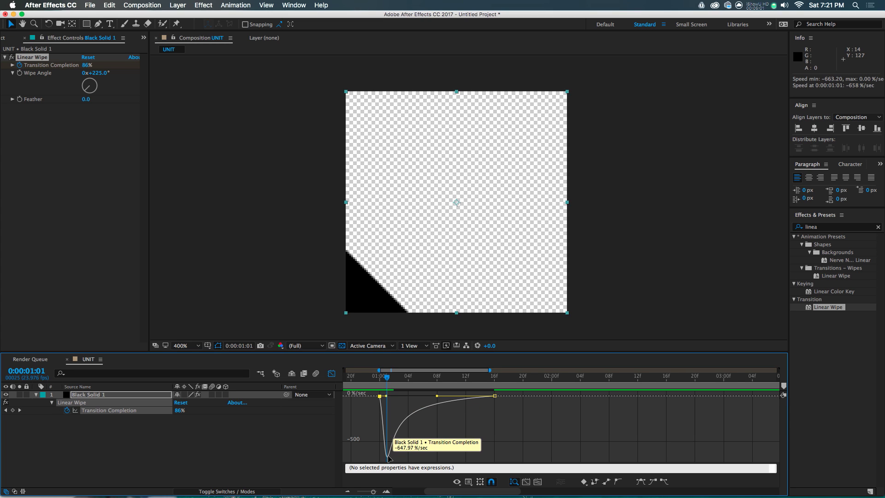
Zoom the viewer to 100% and scrub through the wipe to review its timing
drag(392, 381, 476, 386)
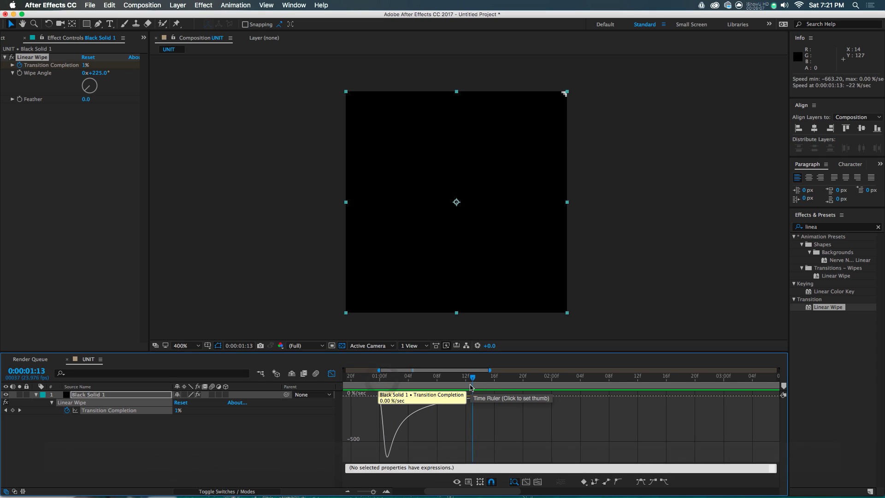
key(comma)
key(comma)
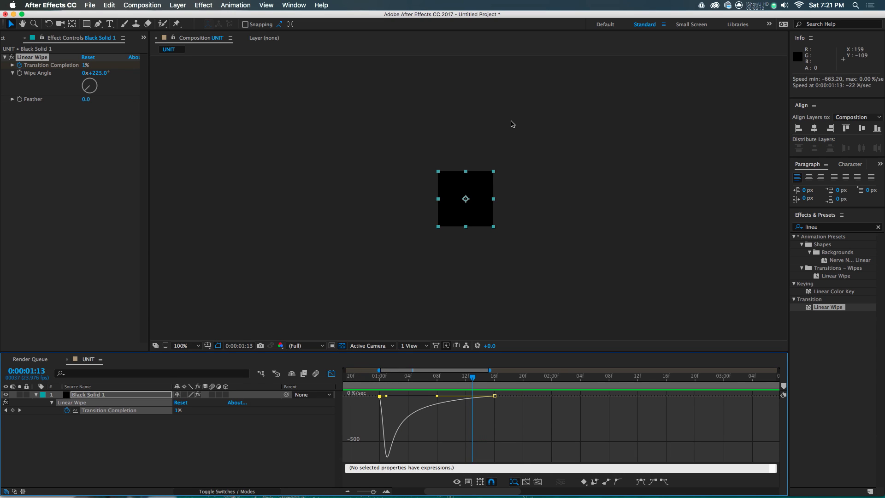
mouse_move(386, 384)
mouse_down()
mouse_move(381, 378)
mouse_move(417, 377)
mouse_move(387, 377)
mouse_up()
Set up a new composition named Transition Element at 1920 × 1920 px
click(29, 346)
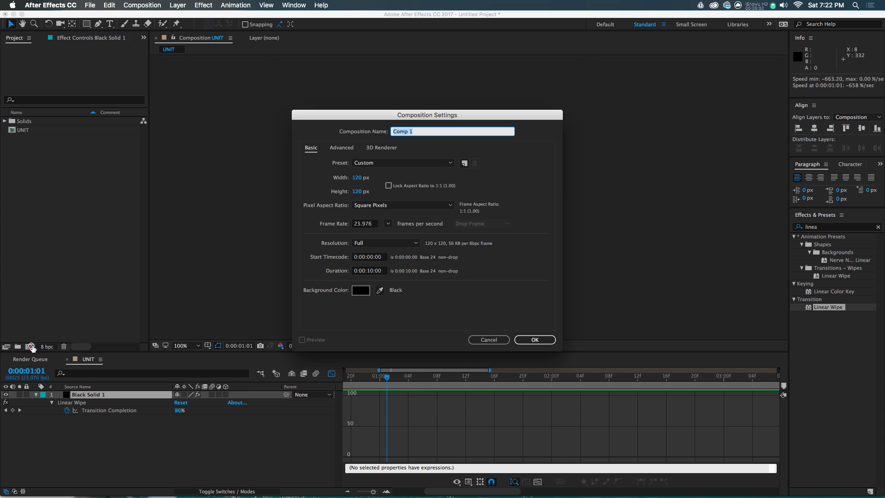
text(Transition)
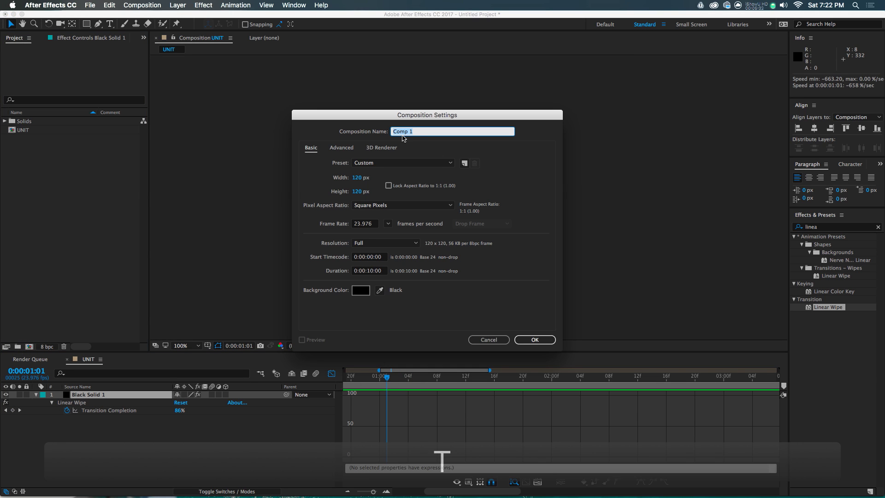
text( Element)
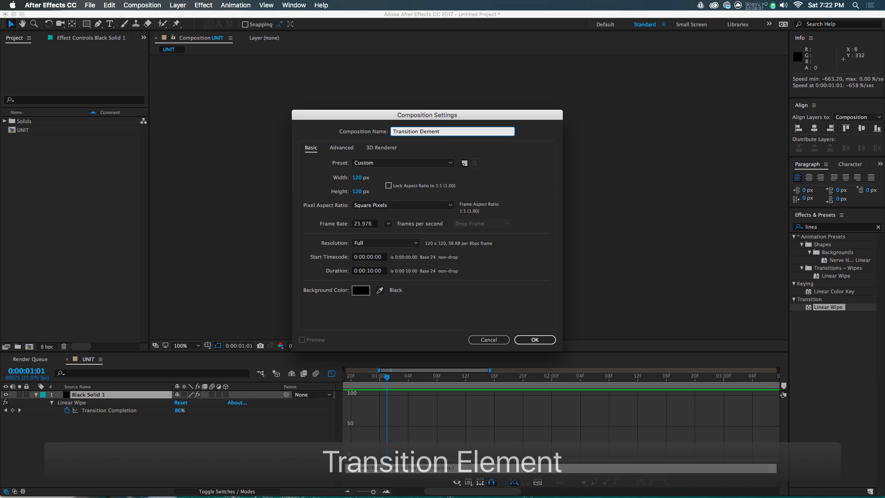
key(Tab)
key(Tab)
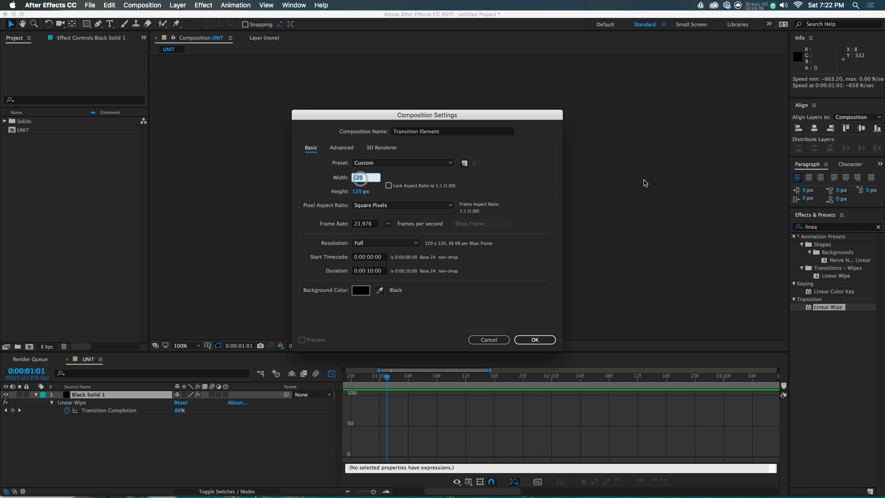
key(Right)
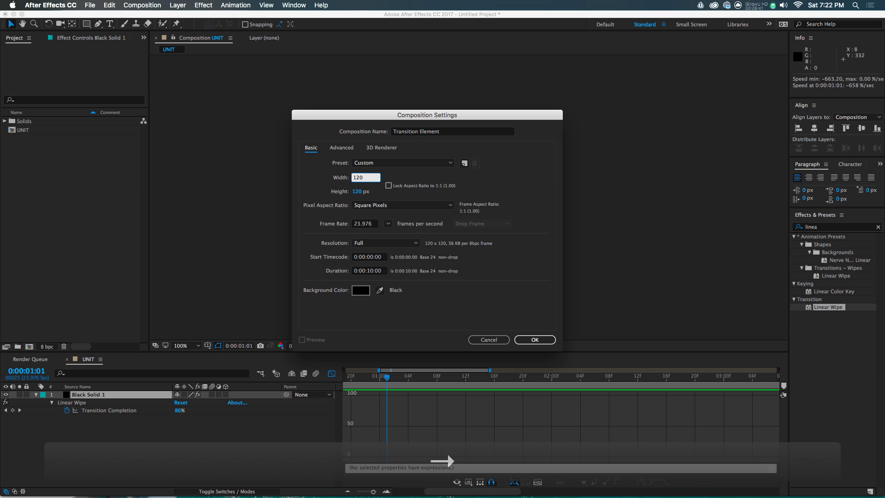
key(Left)
key(Left)
key(Left)
text(1920)
key(Tab)
text(1920)
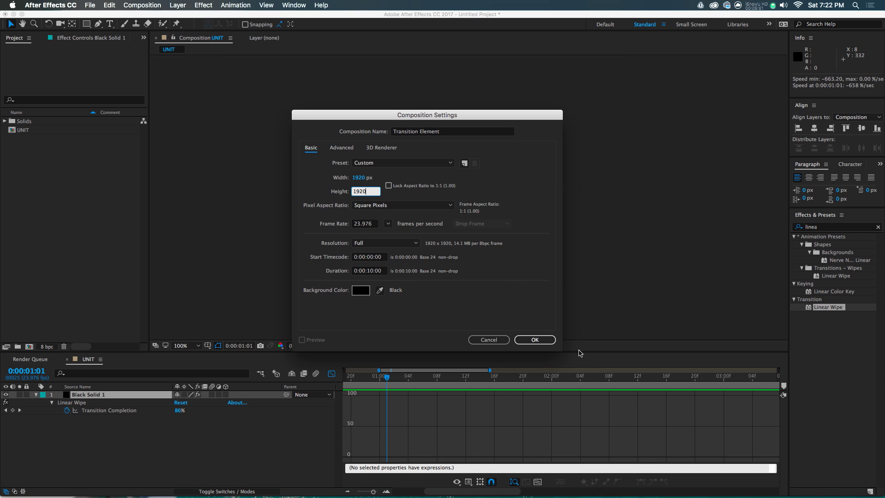
Create Transition Element, drop the UNIT comp in as layer 1, and scrub to 01:02
click(536, 339)
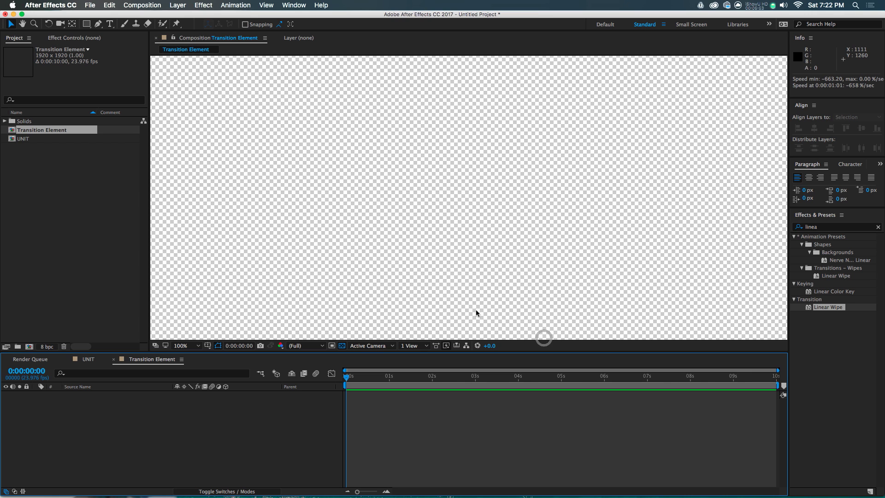
scroll(447, 250, down, 4)
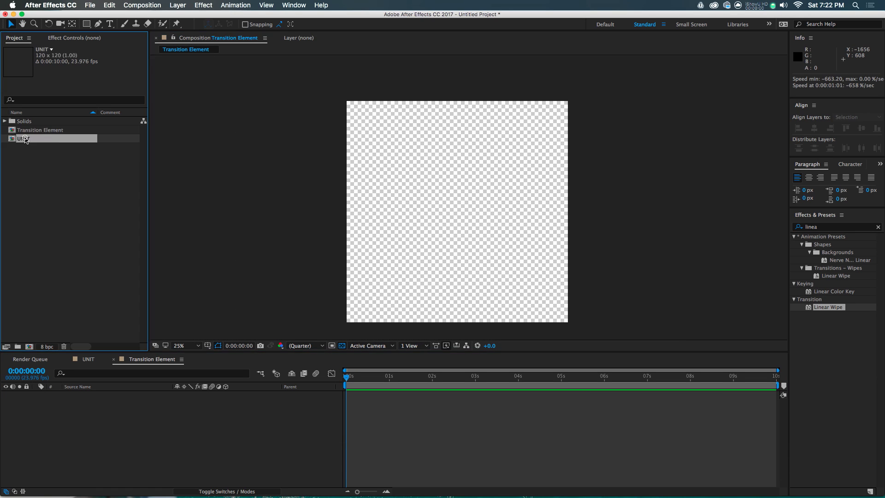
drag(25, 140, 167, 399)
drag(349, 385, 394, 378)
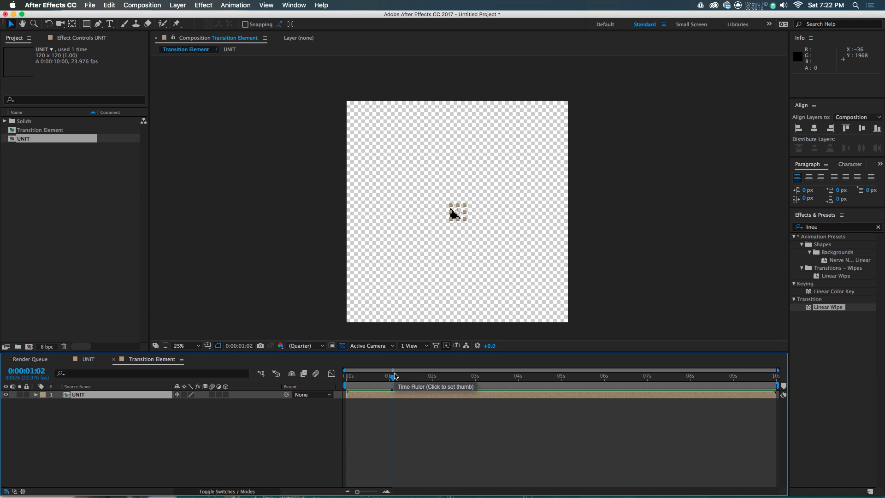
Apply CC RepeTile to the UNIT layer
double_click(825, 227)
text(repe)
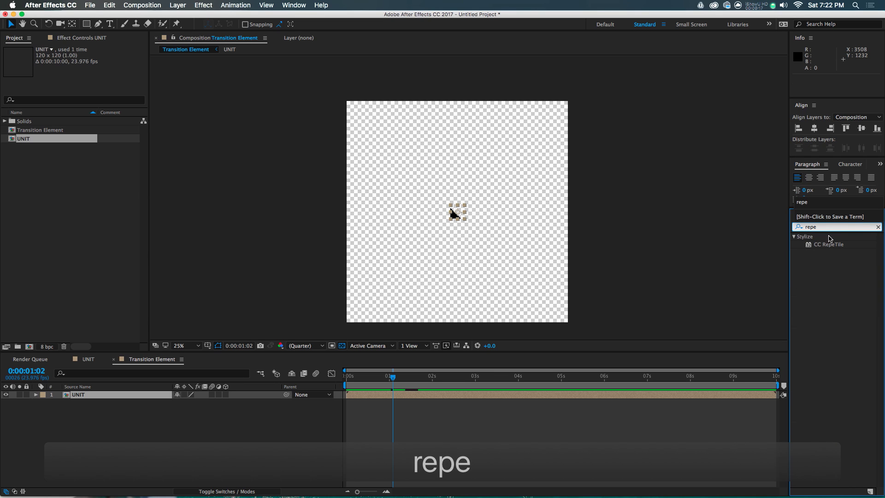
double_click(829, 244)
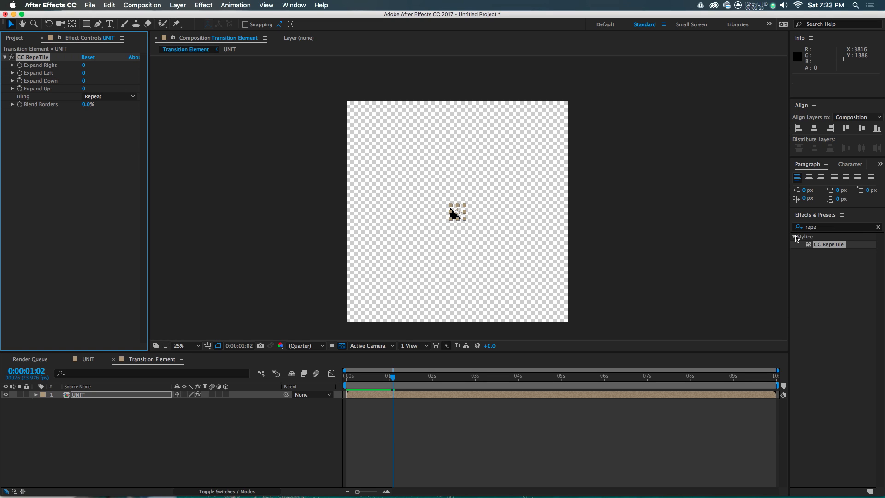
click(81, 395)
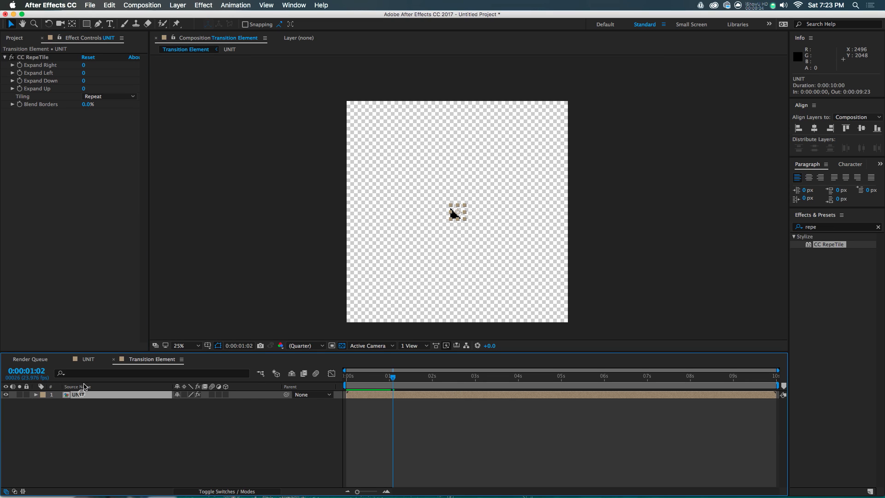
click(33, 56)
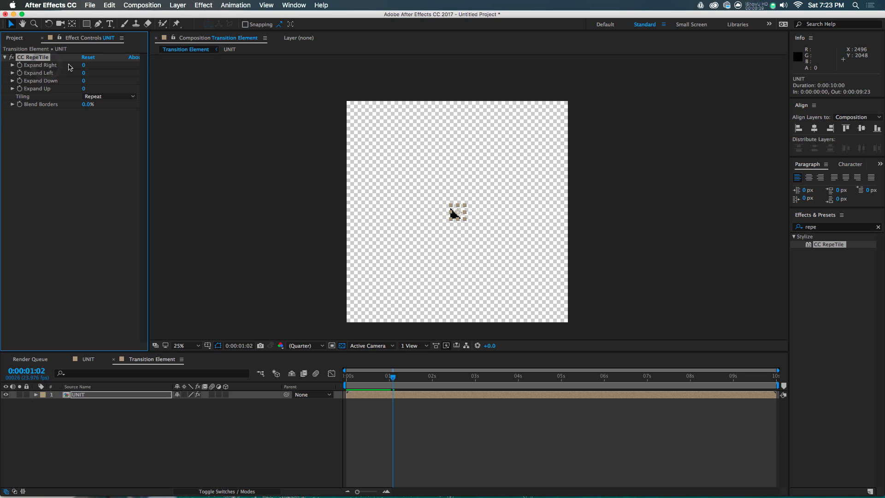
Set RepeTile Expand Right, Left, Down and Up to 1000 and scrub to preview the tiling
click(83, 66)
text(10000)
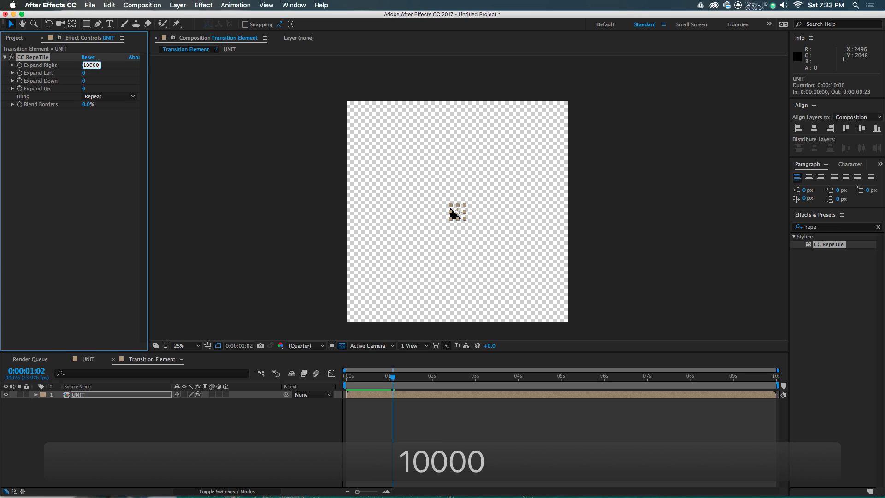
key(Tab)
text(1000)
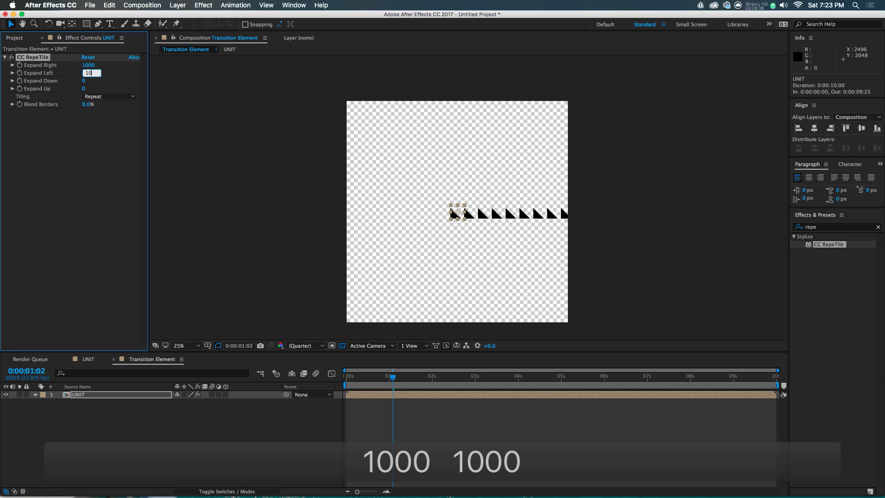
key(Tab)
text(1000)
key(Tab)
text(1000)
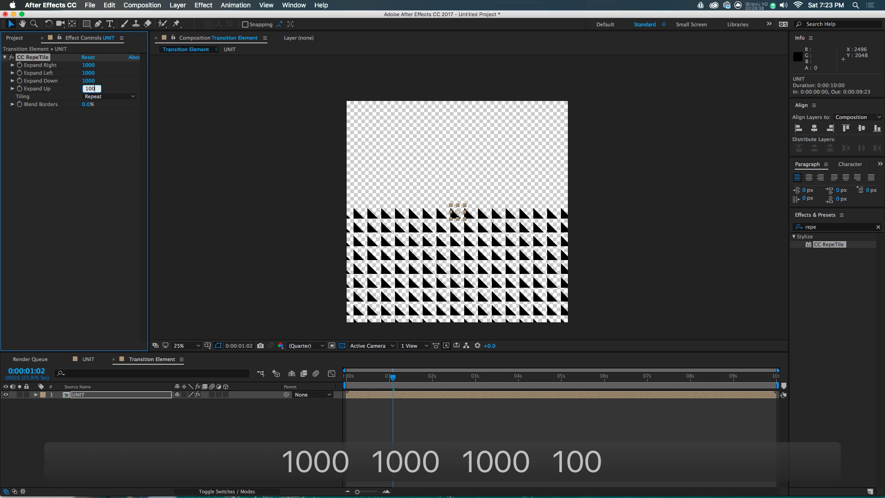
key(Return)
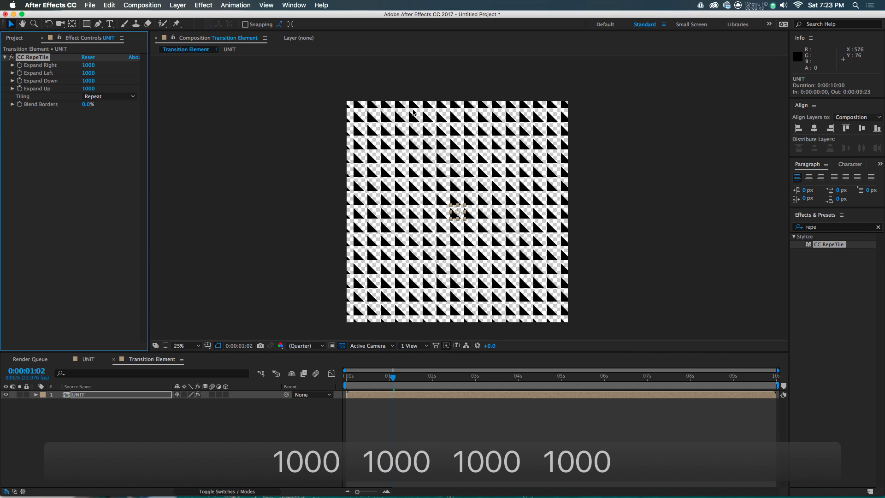
drag(362, 375, 397, 380)
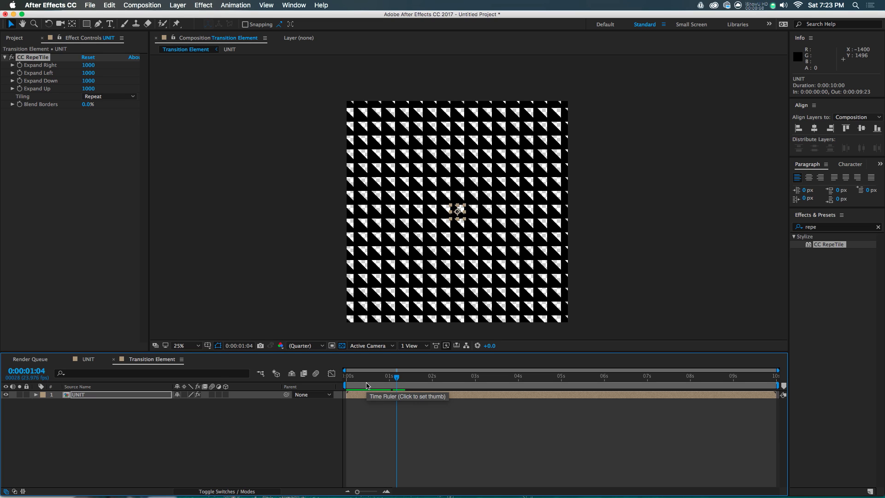
Change the UNIT layer's anchor point from 60,60 to 0,0 and scrub to preview the shifted grid
key(a)
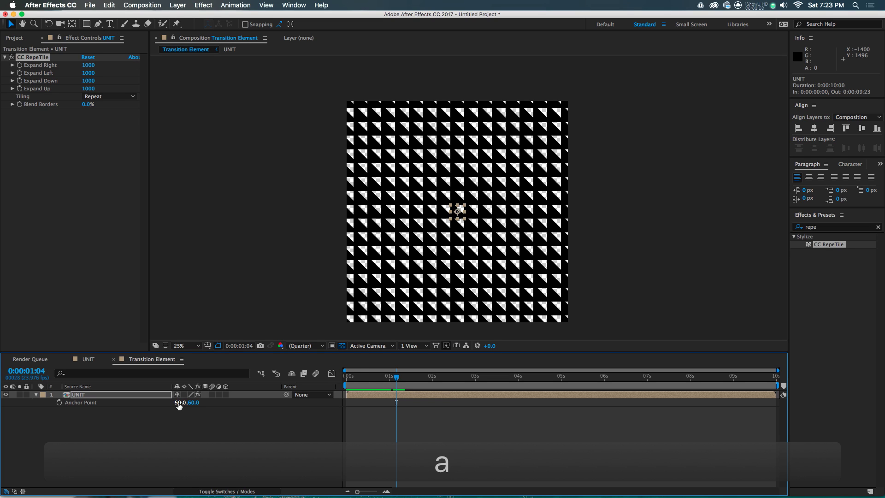
click(178, 403)
text(0)
key(Tab)
text(0)
key(Return)
scroll(443, 203, up, 4)
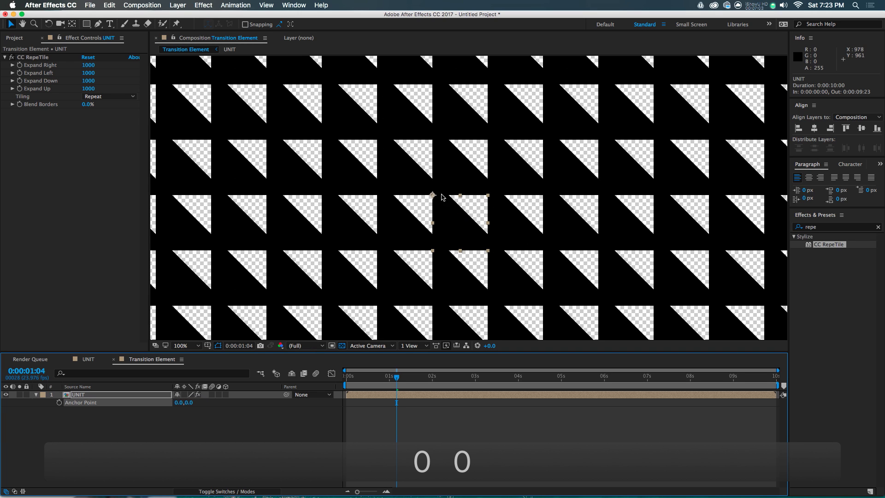
scroll(434, 198, down, 4)
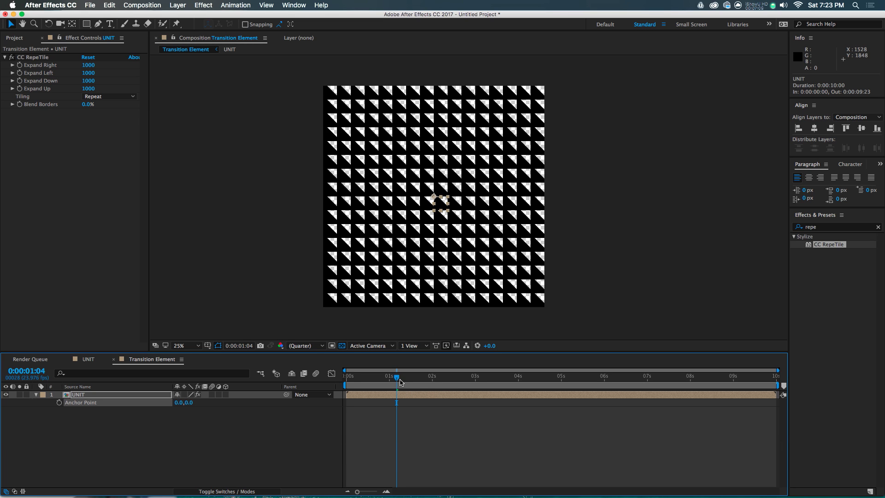
mouse_move(401, 382)
mouse_down()
mouse_move(388, 380)
mouse_move(399, 380)
mouse_up()
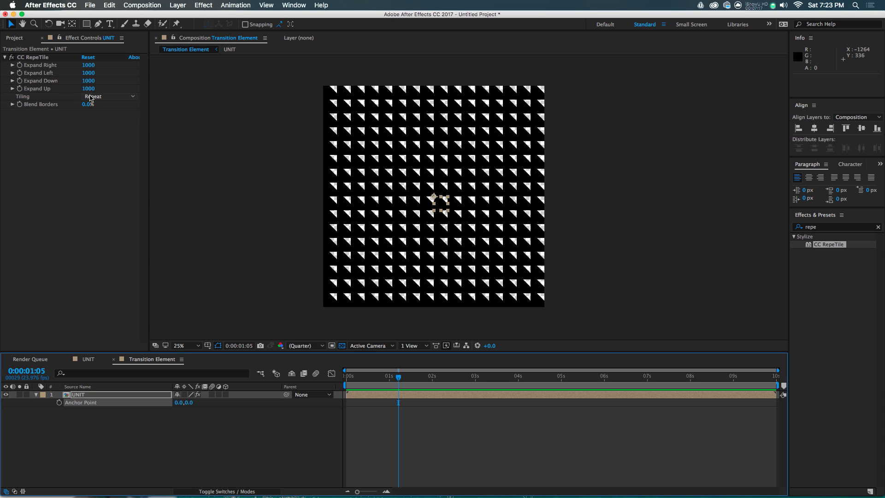
Set CC RepeTile's Tiling to Random, preview the scattered triangles, then deselect the UNIT layer
click(110, 97)
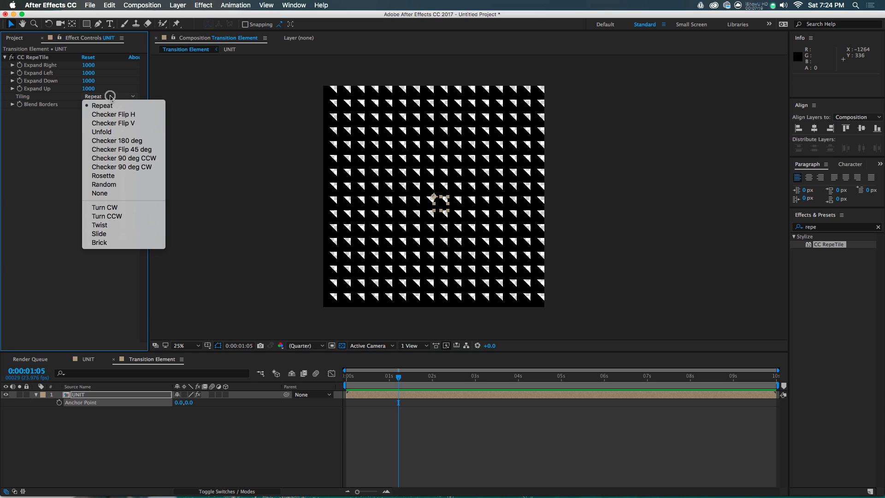
click(112, 184)
click(387, 381)
drag(388, 382, 395, 379)
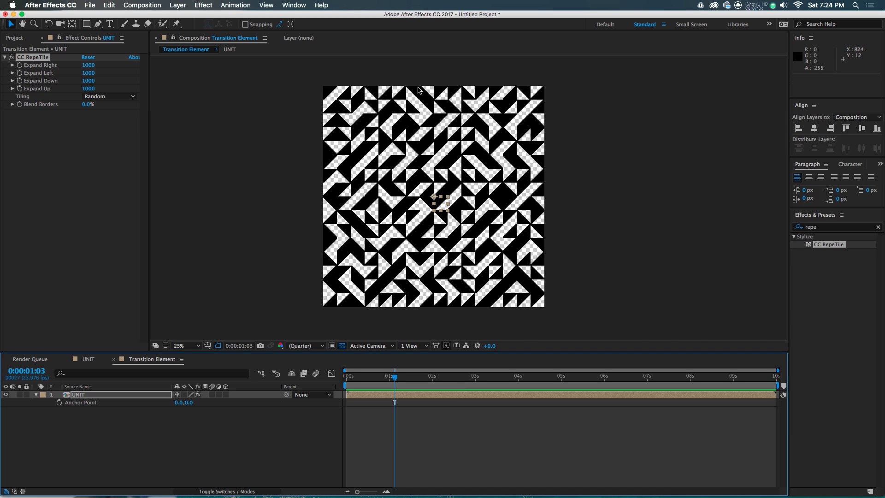
scroll(426, 107, up, 6)
scroll(424, 150, down, 6)
scroll(470, 242, down, 1)
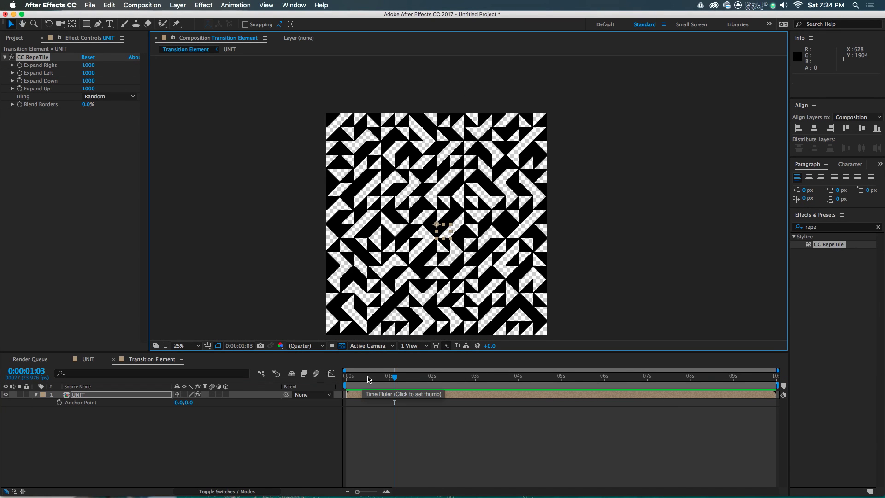
drag(377, 379, 399, 380)
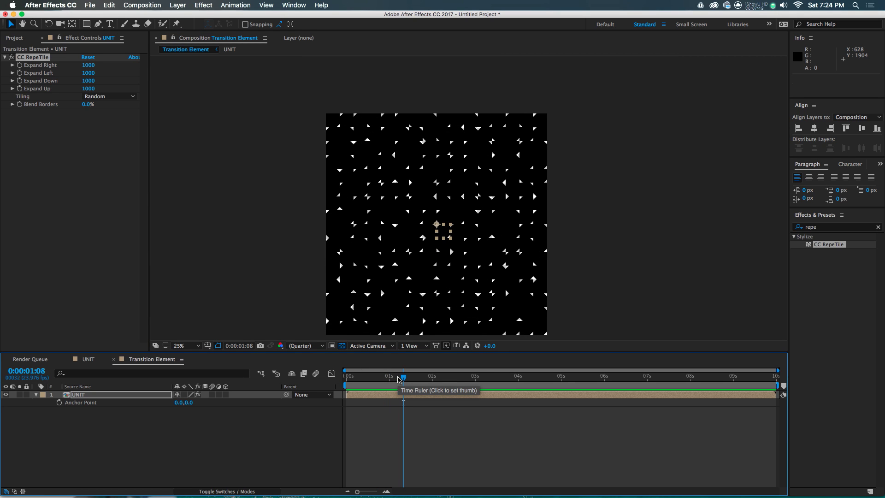
click(288, 439)
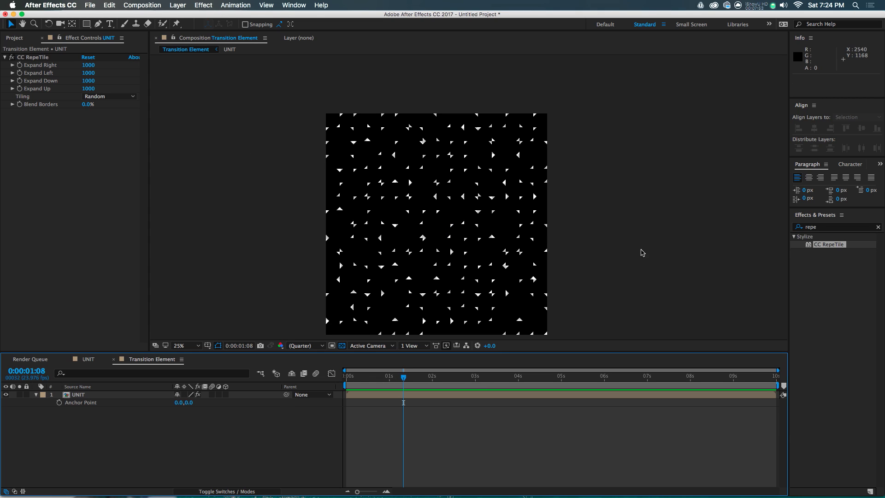
Search the effects for 'disp' and pick Time Displacement from the results
click(827, 228)
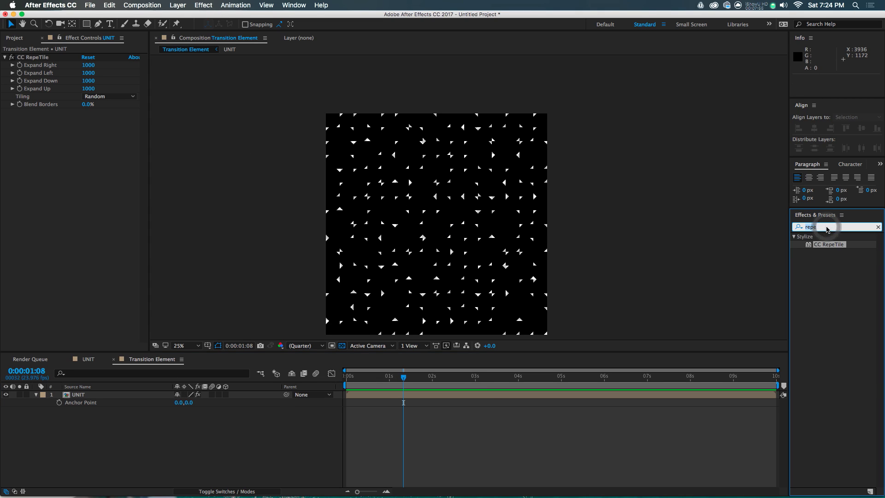
text(disp)
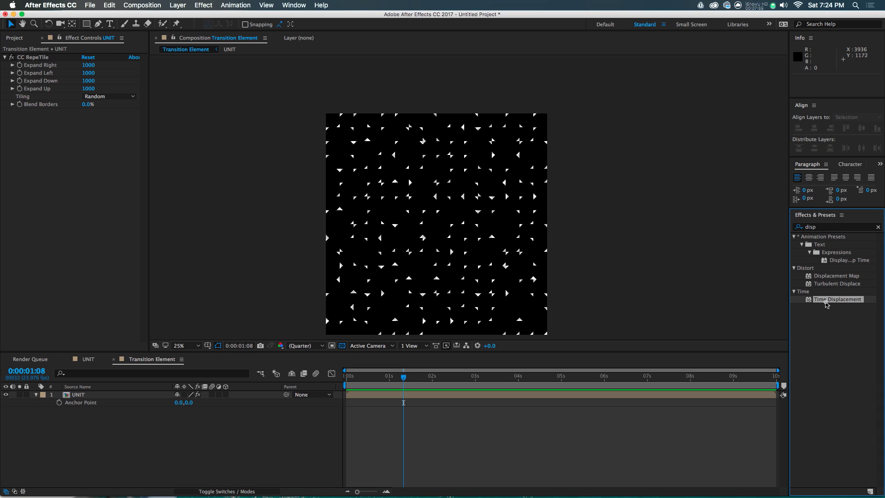
click(826, 301)
click(119, 457)
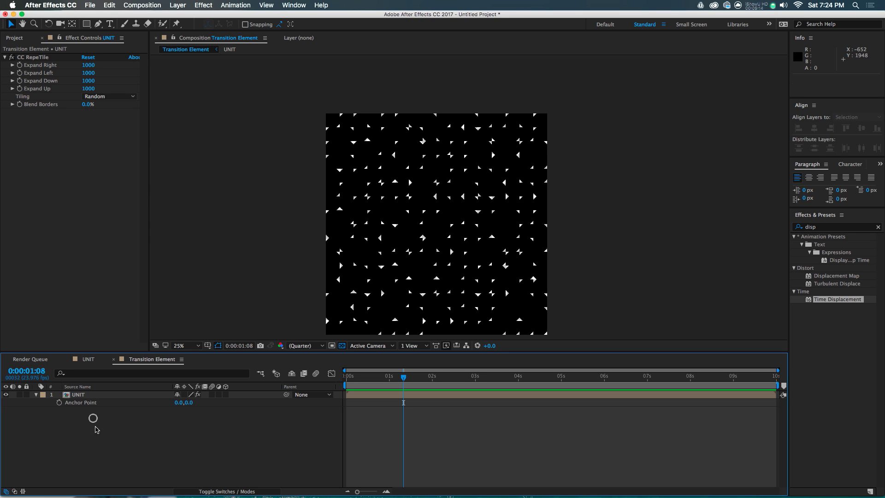
Add a new composition-sized black solid layer
right_click(95, 429)
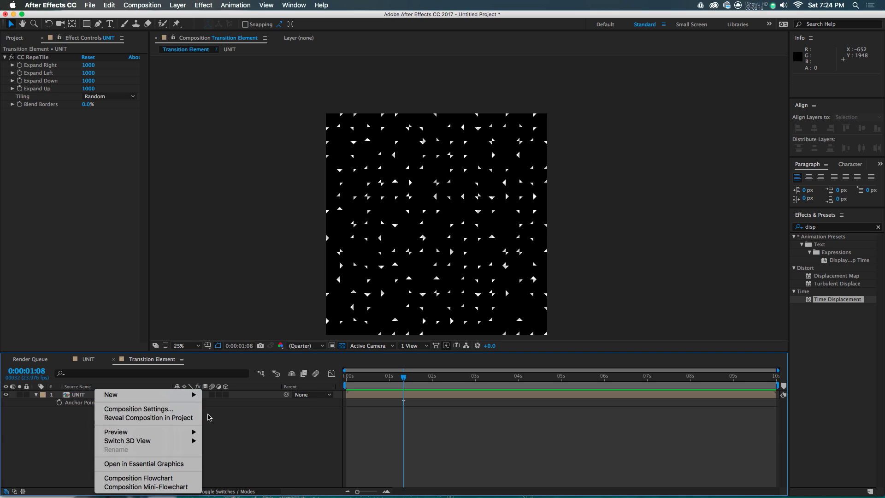
click(213, 417)
click(440, 284)
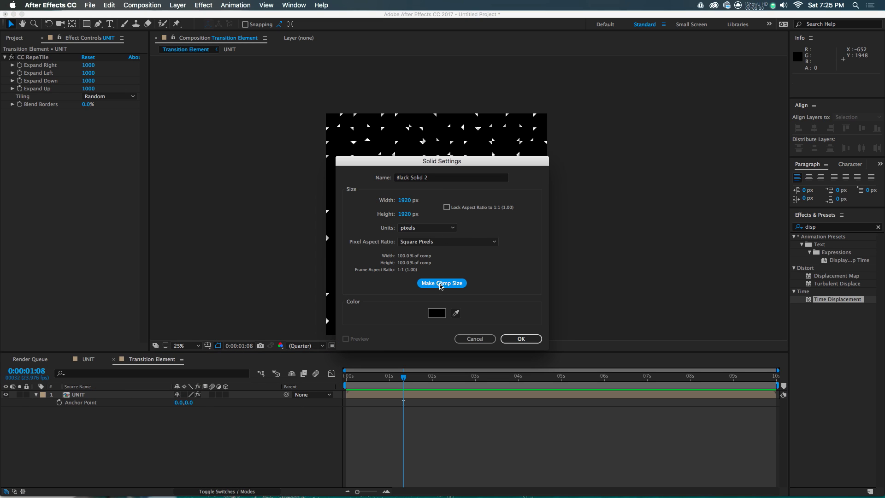
click(517, 338)
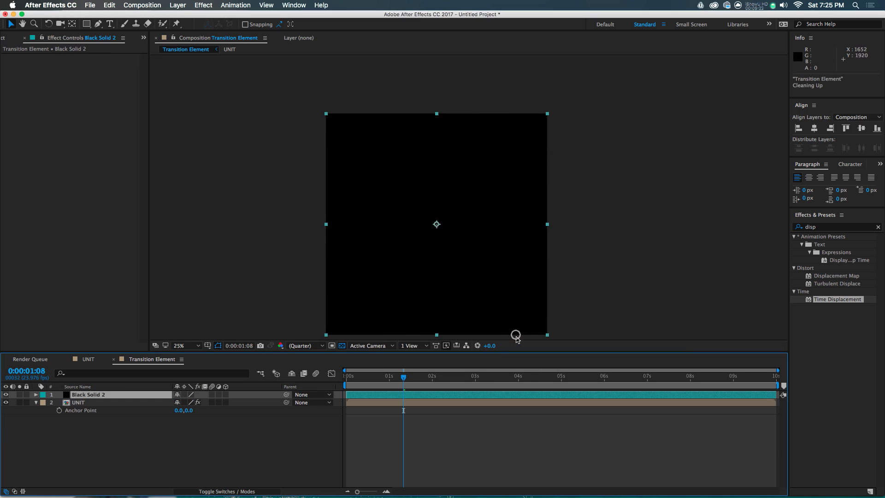
Apply Gradient Ramp to Black Solid 2, running from 0,0 to 1920,1920
click(114, 394)
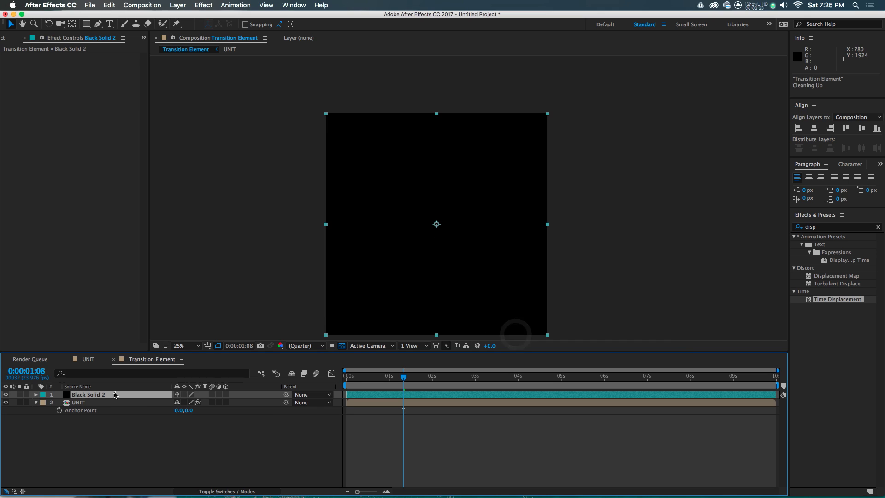
click(852, 229)
text(gradie)
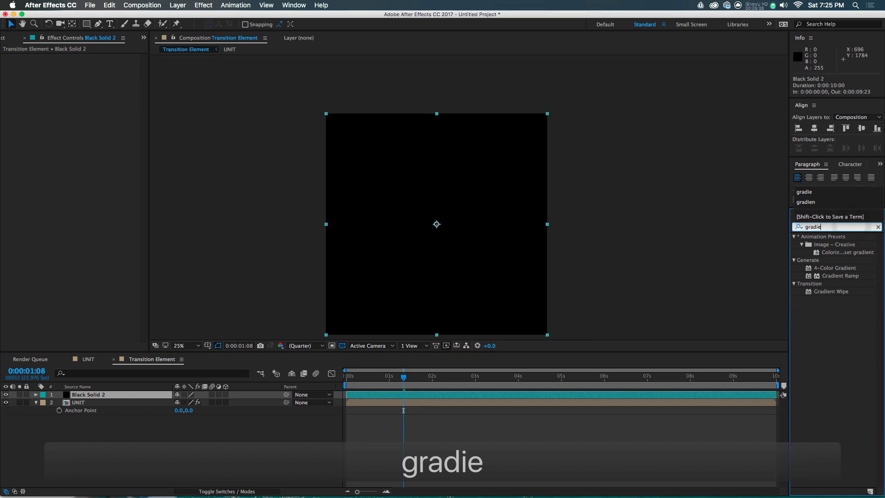
double_click(840, 275)
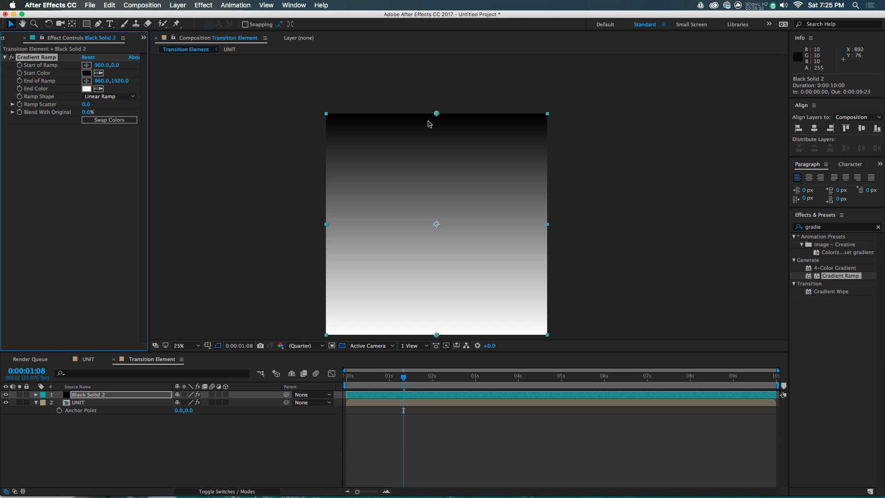
click(100, 65)
text(0)
key(Tab)
key(Tab)
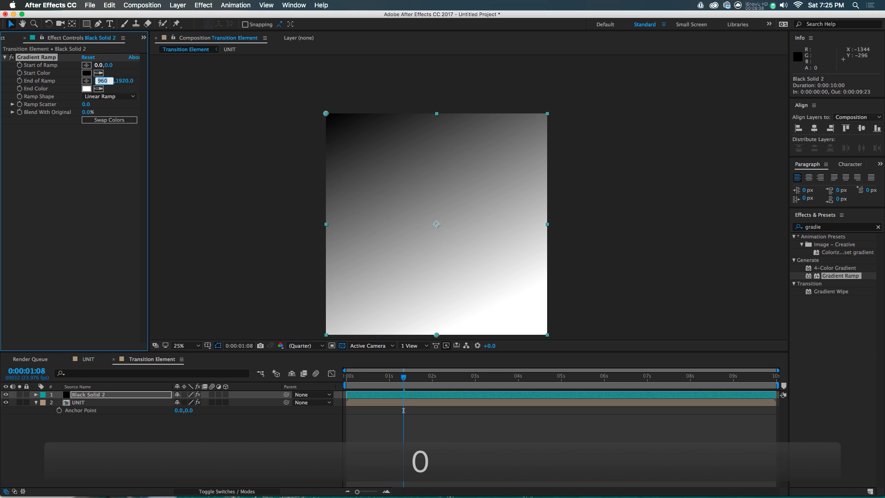
text(1920)
key(Return)
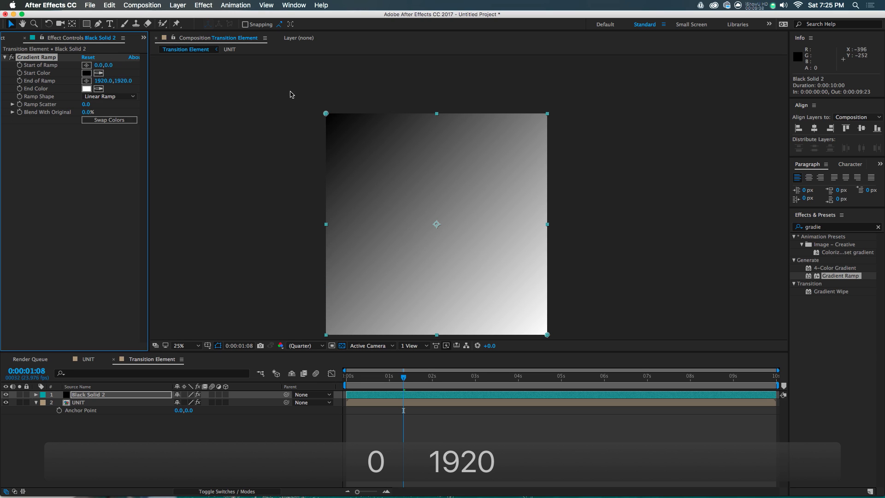
click(849, 228)
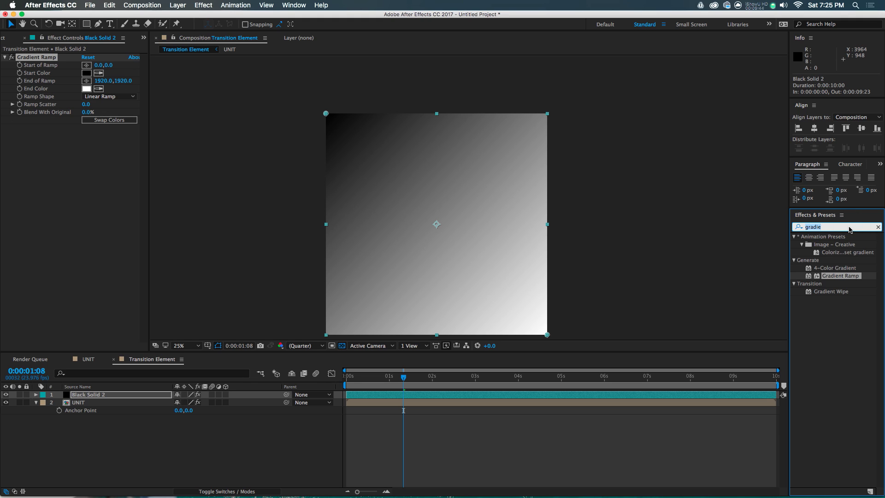
Apply Mosaic with 16 × 16 blocks to the gradient solid and compare it with the tiles
text(mosa)
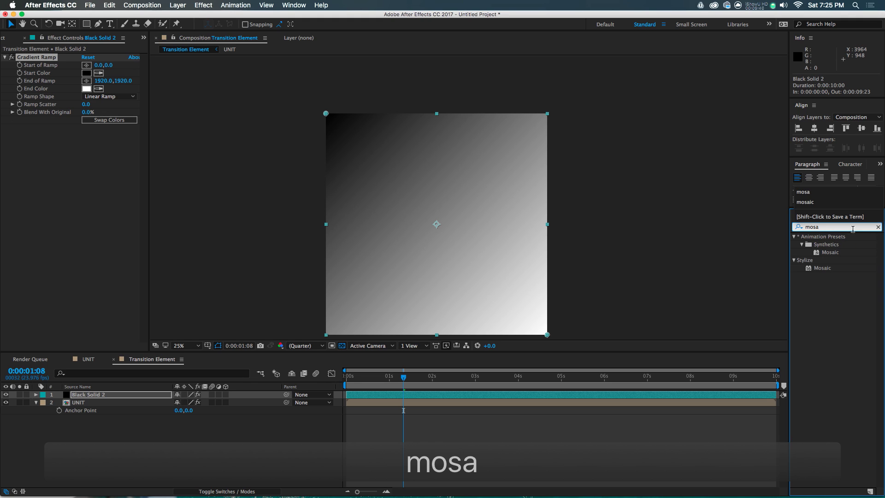
double_click(821, 272)
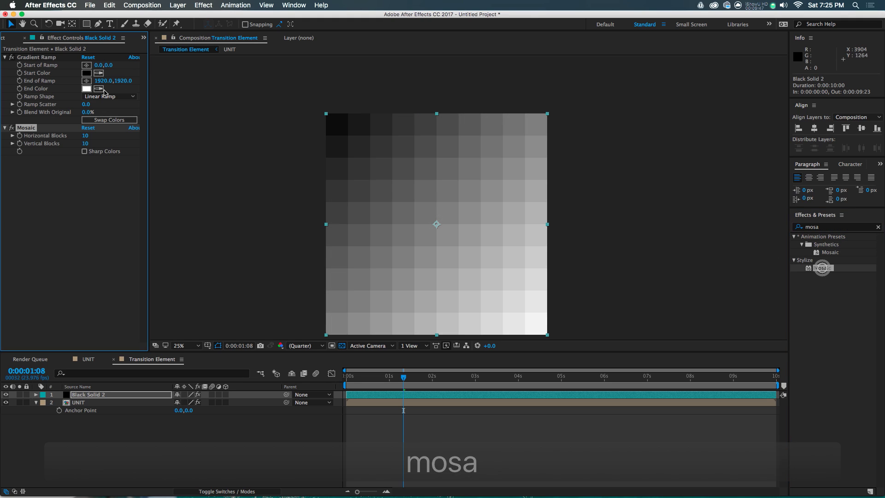
click(84, 137)
text(16)
key(Tab)
text(16)
key(Return)
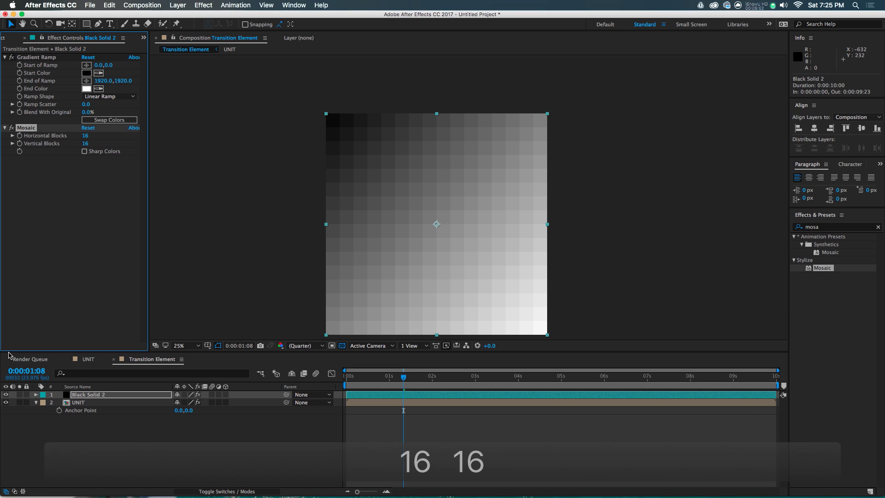
click(5, 395)
click(5, 394)
click(6, 394)
drag(367, 381, 396, 382)
Pre-compose Black Solid 2, naming the new composition 'Gradient'
click(97, 403)
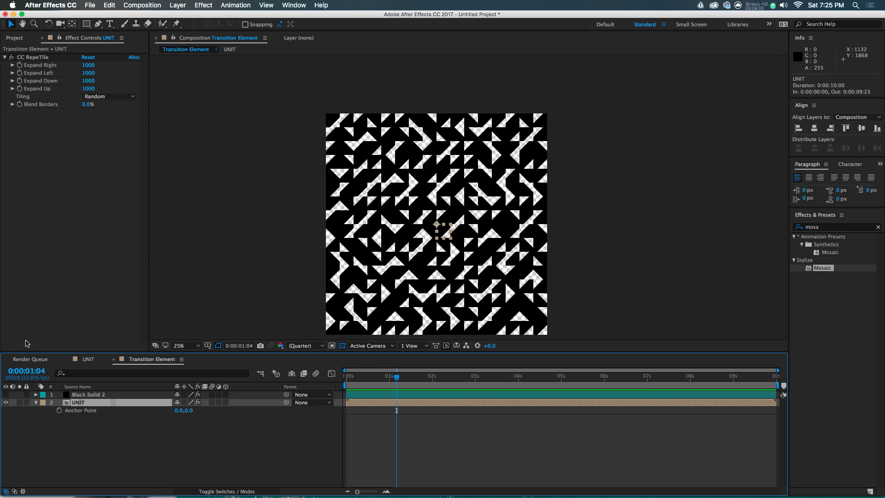
click(6, 395)
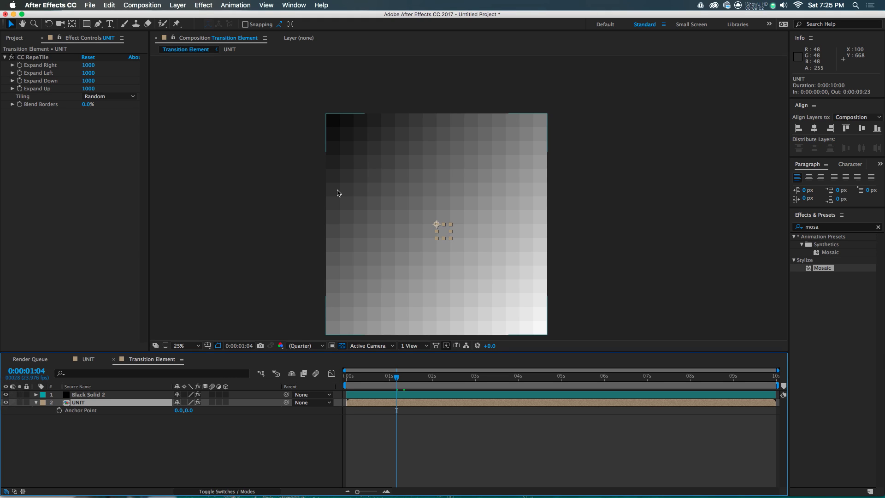
click(134, 394)
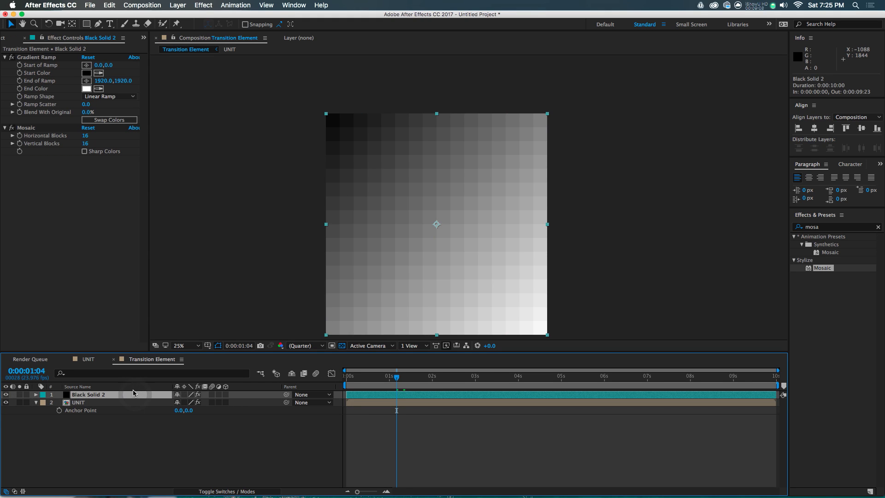
key(super+shift+c)
text(Gradient)
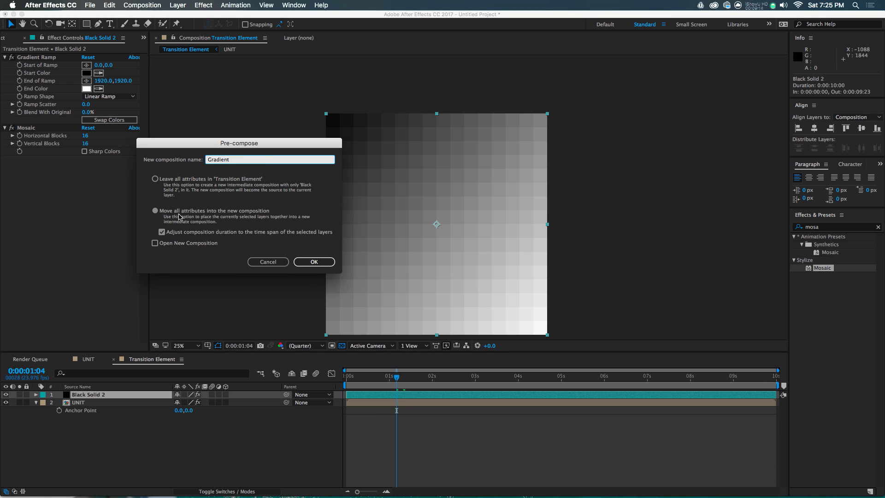
Confirm the Gradient precomp, add Adjustment Layer 1, and hide the Gradient layer
click(314, 262)
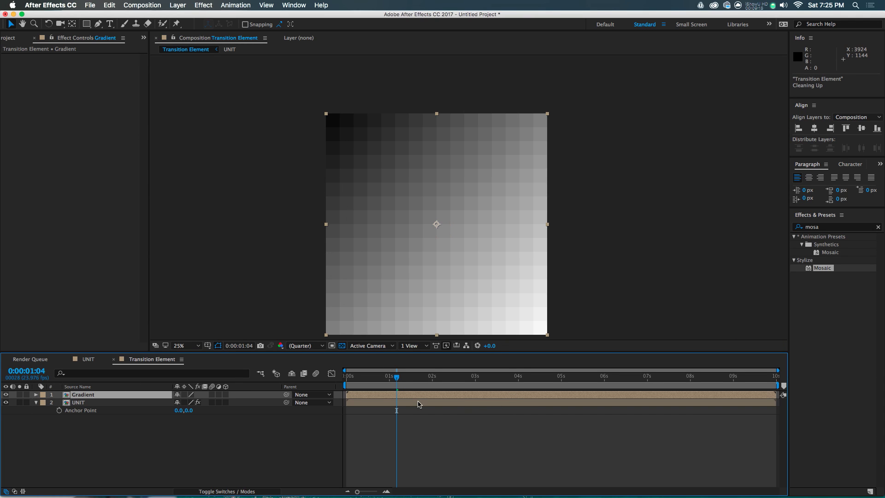
right_click(175, 449)
mouse_move(193, 395)
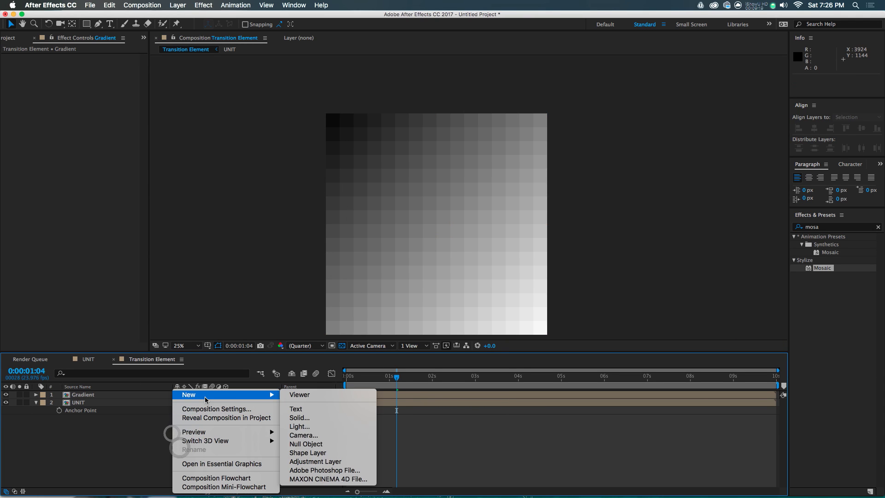
click(325, 462)
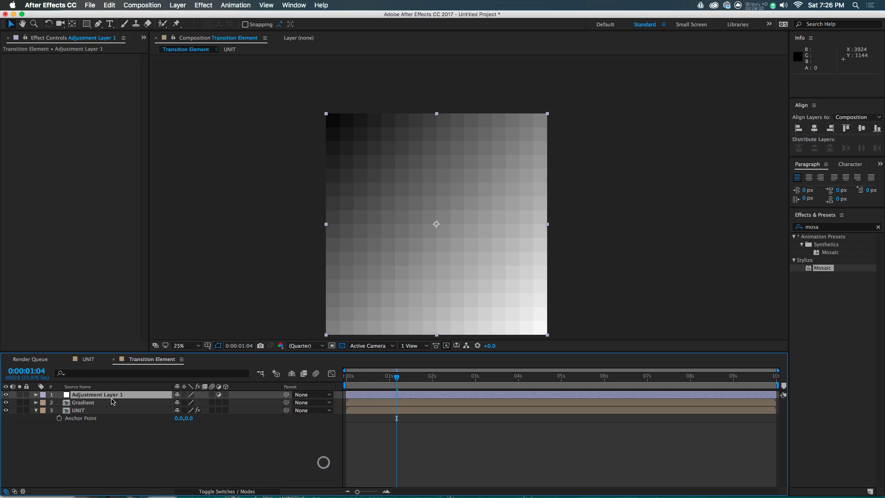
click(6, 394)
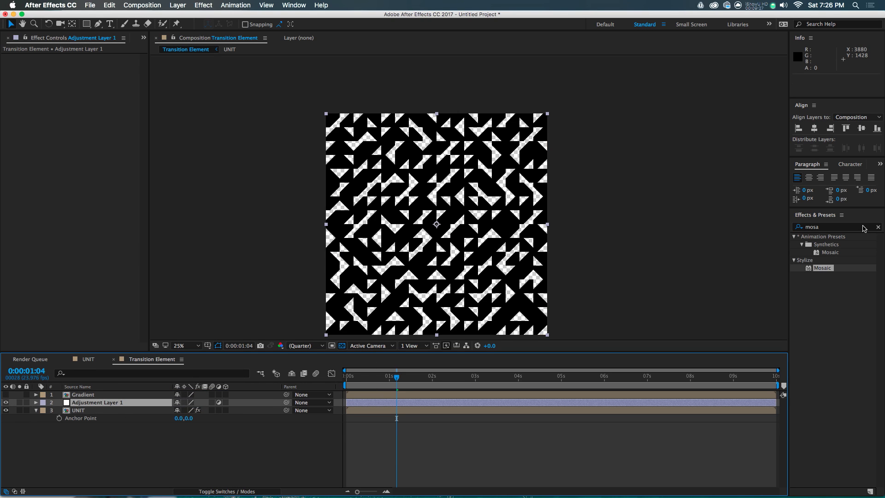
Apply Time Displacement to Adjustment Layer 1 using the Gradient layer as the map
click(838, 226)
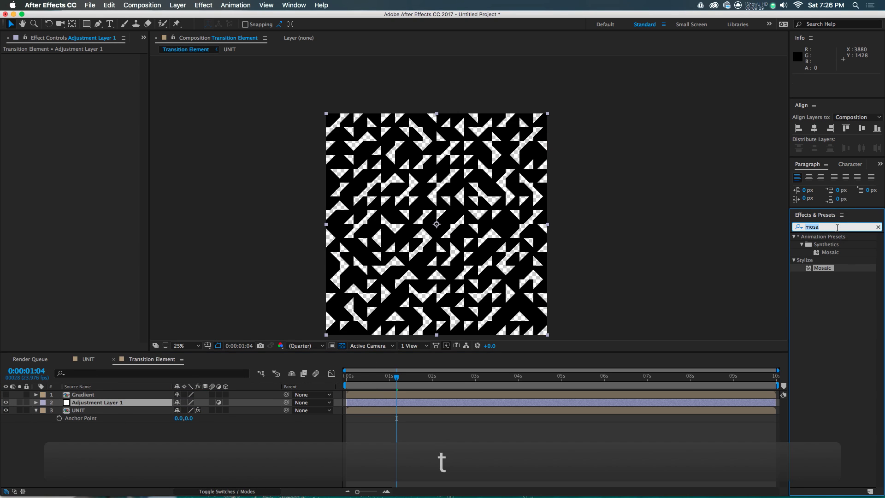
text(time s)
key(BackSpace)
text(di)
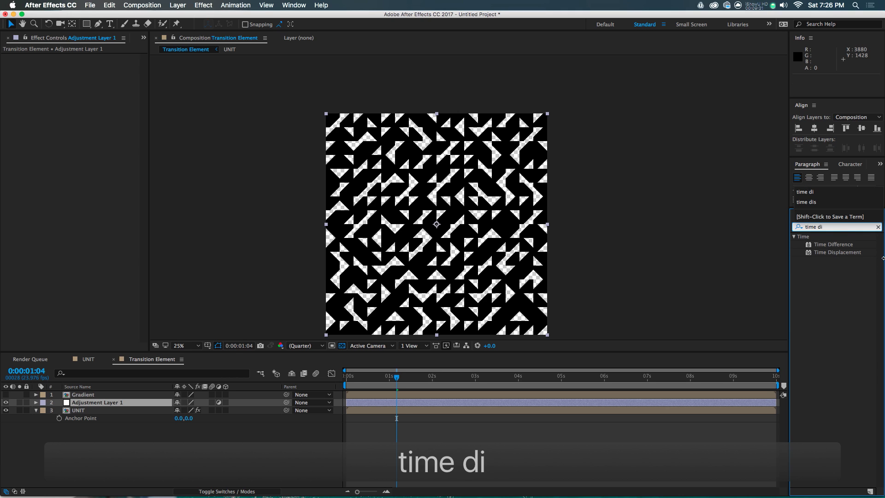
drag(844, 254, 502, 405)
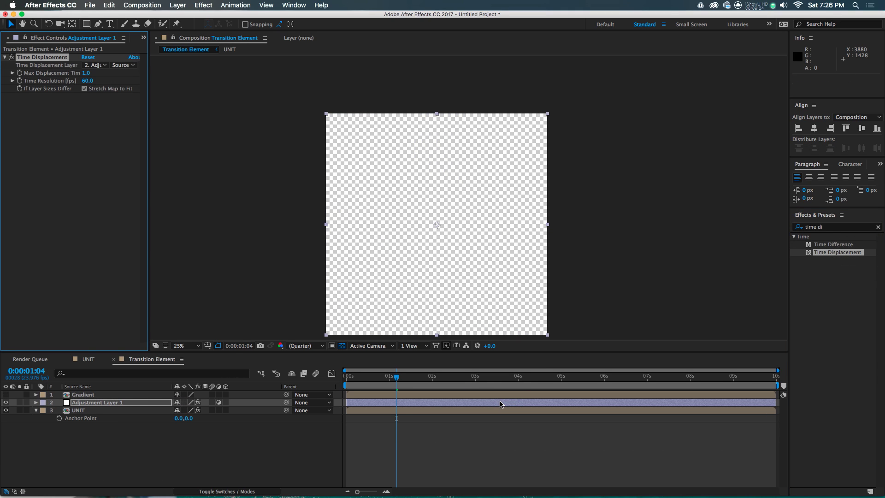
click(87, 66)
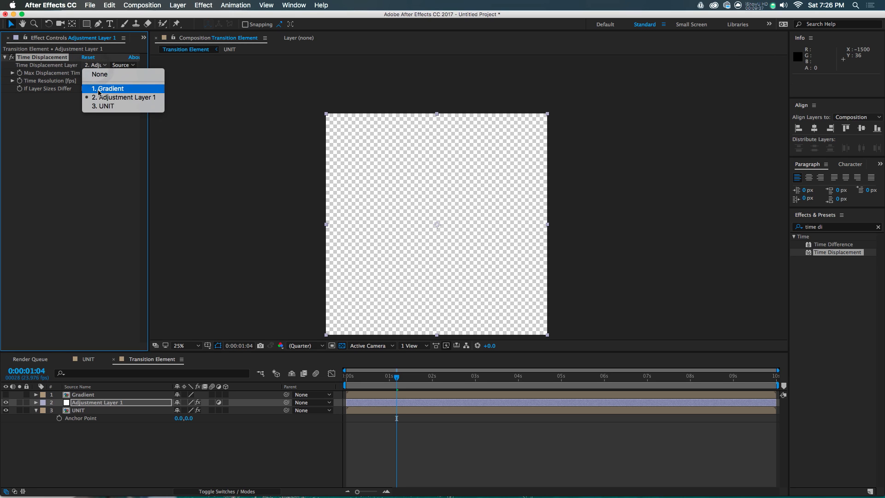
click(99, 90)
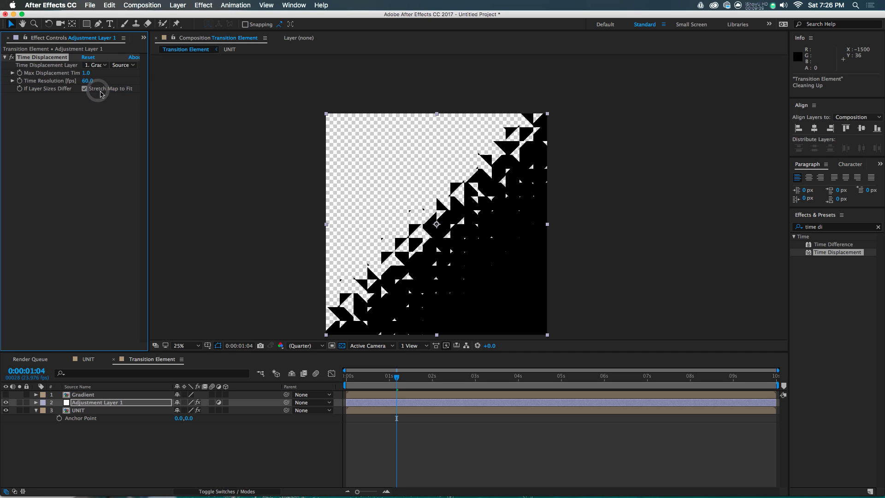
Preview the triangle transition, then open the Gradient precomp
click(382, 386)
key(space)
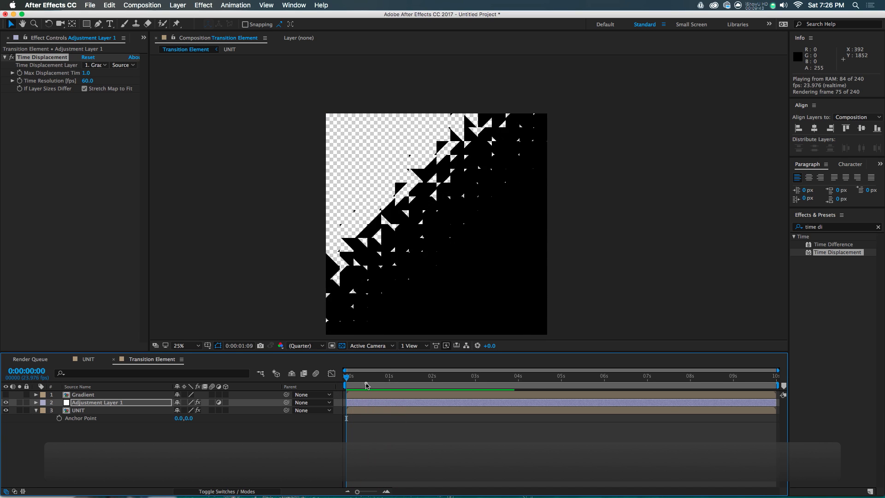
drag(364, 382, 402, 382)
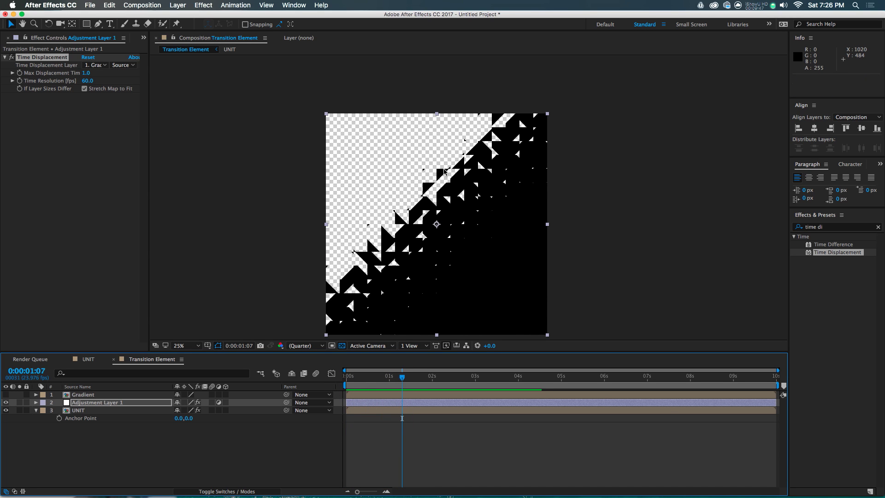
key(space)
key(space)
drag(406, 384, 420, 383)
double_click(394, 393)
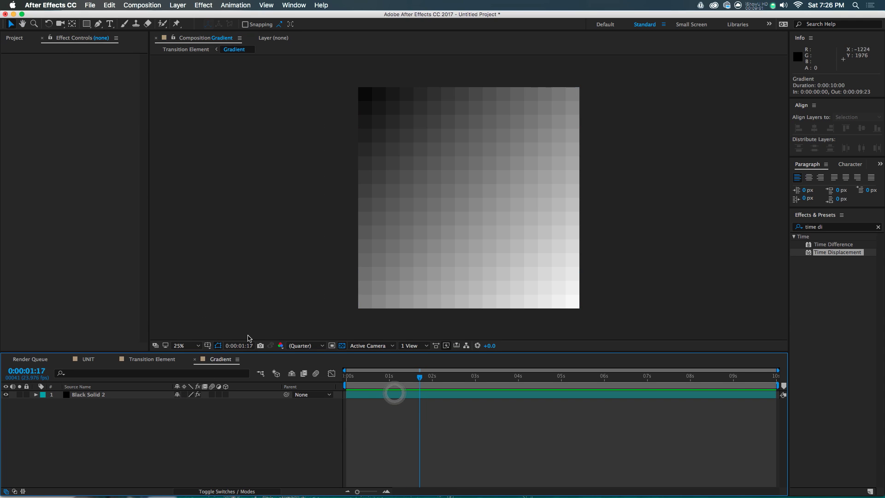
Disable Mosaic on Black Solid 2 and preview the smooth diagonal sweep in Transition Element
click(379, 394)
click(13, 128)
click(162, 359)
drag(389, 383, 354, 385)
key(space)
click(404, 377)
click(217, 359)
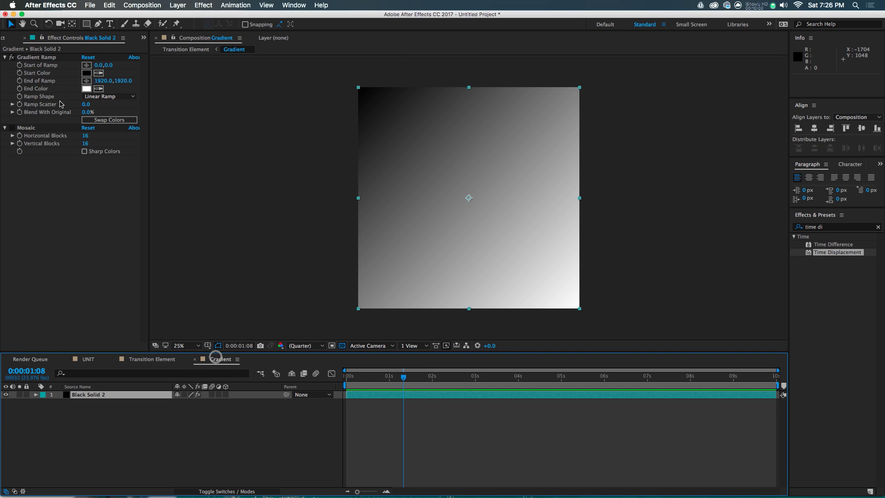
click(152, 359)
drag(361, 376, 407, 377)
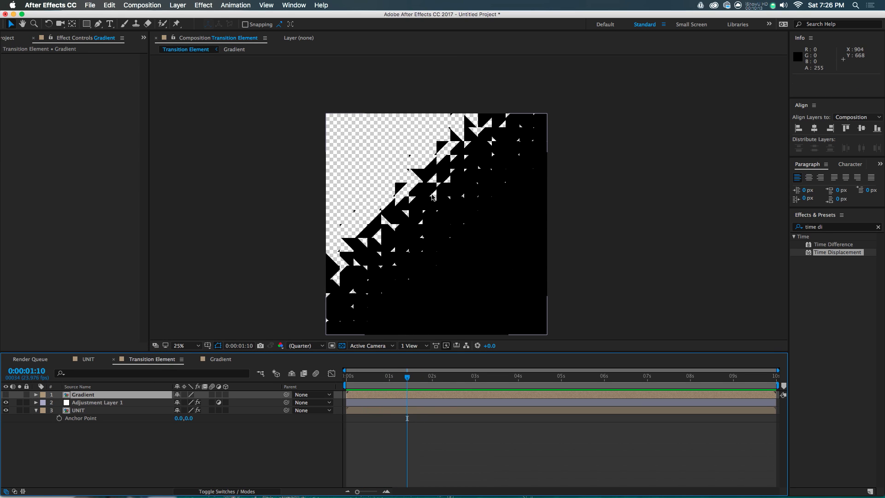
Set Time Displacement's Max Displacement Time to 0.25 on Adjustment Layer 1
drag(838, 253, 429, 402)
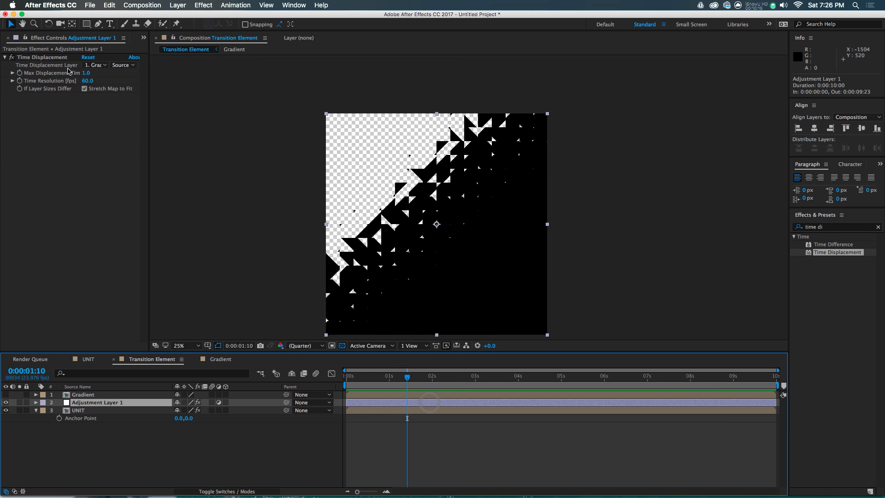
click(85, 73)
text(.25)
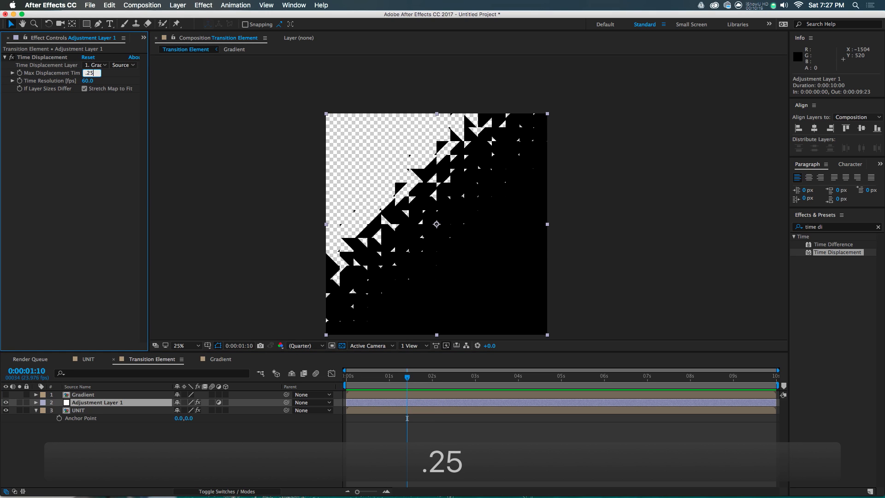
key(Return)
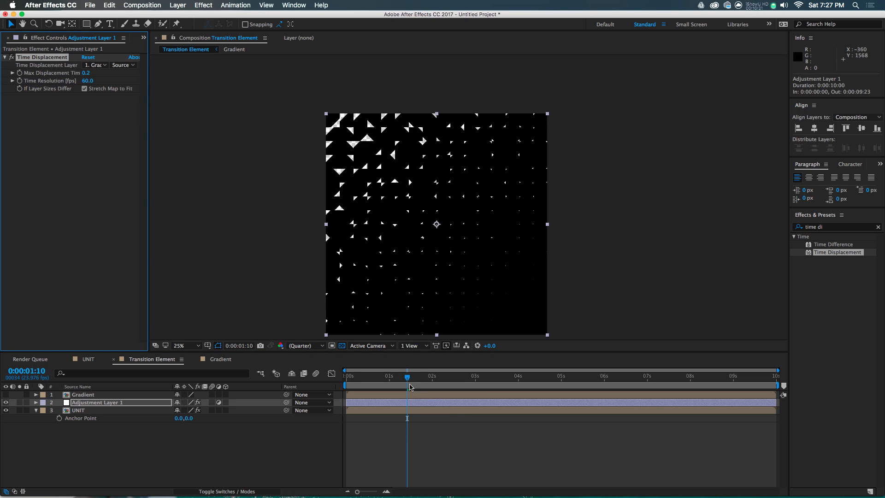
Preview the quicker transition around 0:00:01:08, comparing it against the Gradient layer
drag(409, 386, 404, 383)
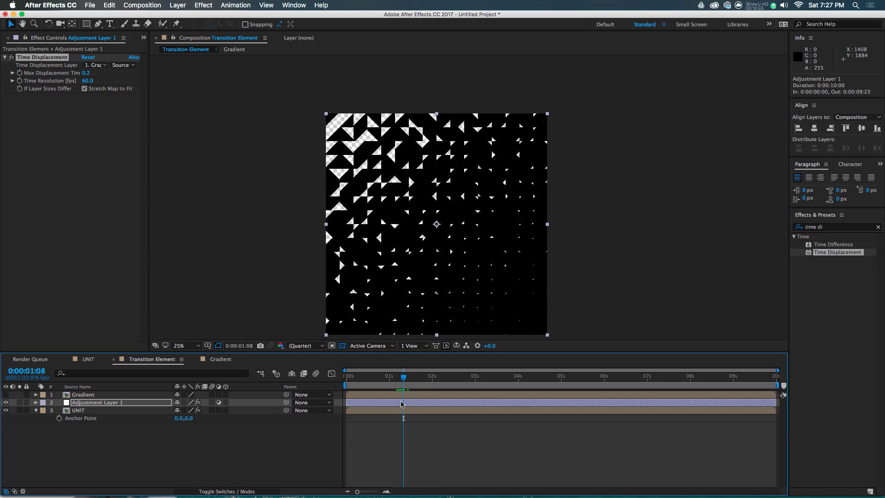
key(space)
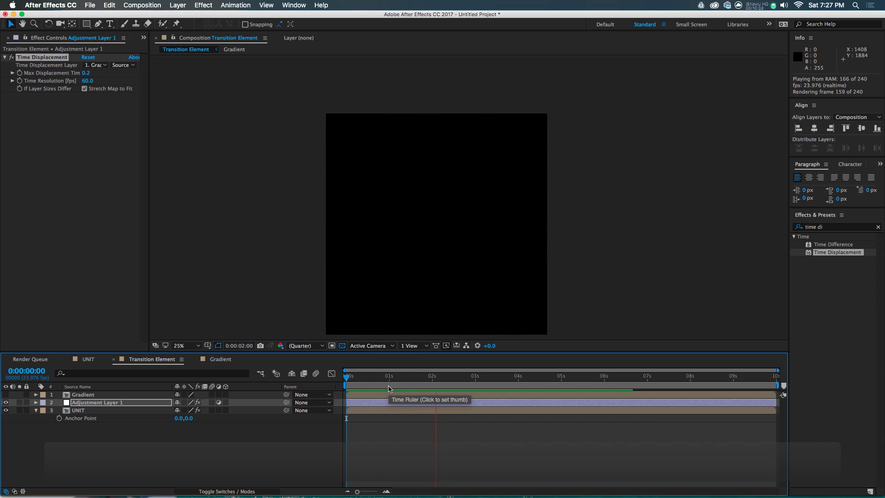
mouse_move(389, 388)
mouse_down()
mouse_move(416, 386)
mouse_move(402, 390)
mouse_up()
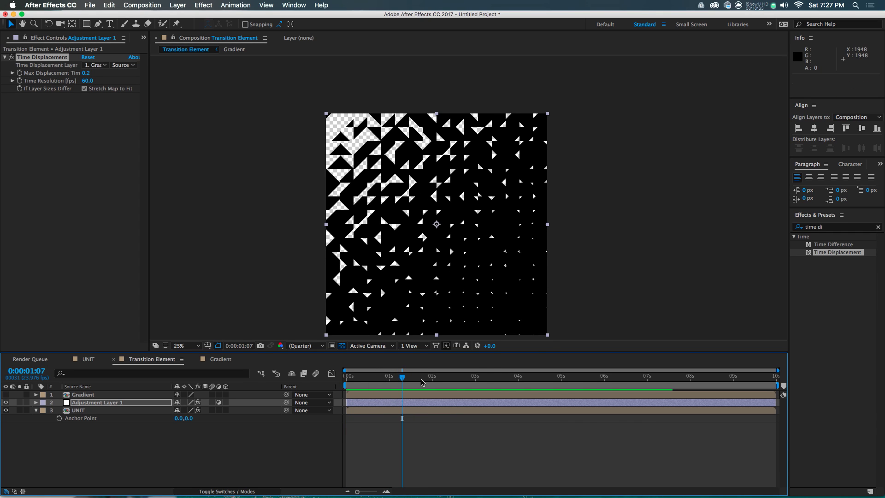
drag(420, 381, 403, 387)
click(36, 60)
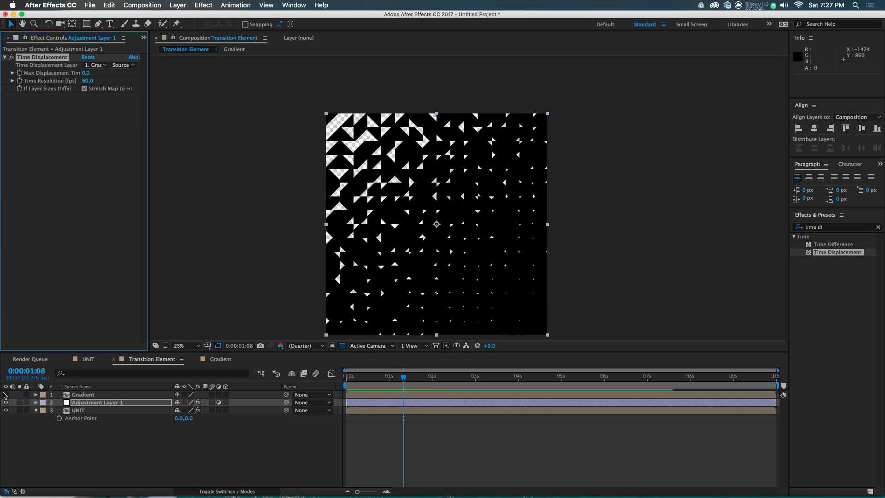
click(5, 394)
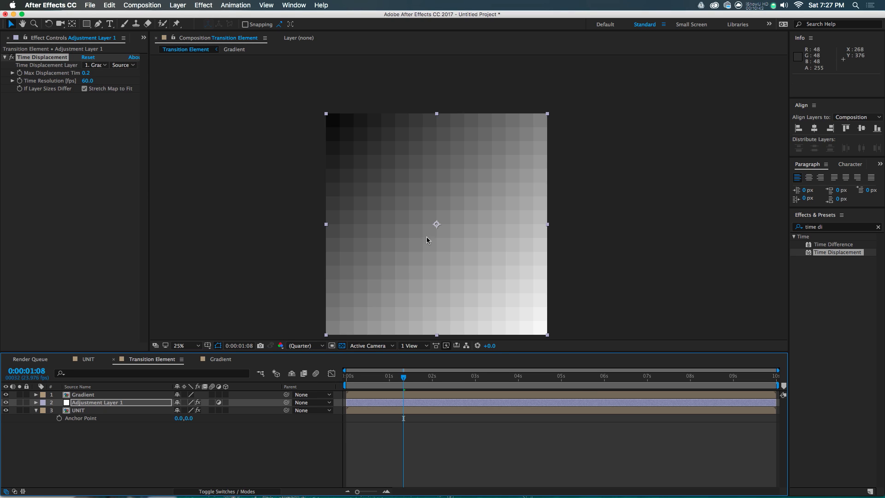
click(6, 394)
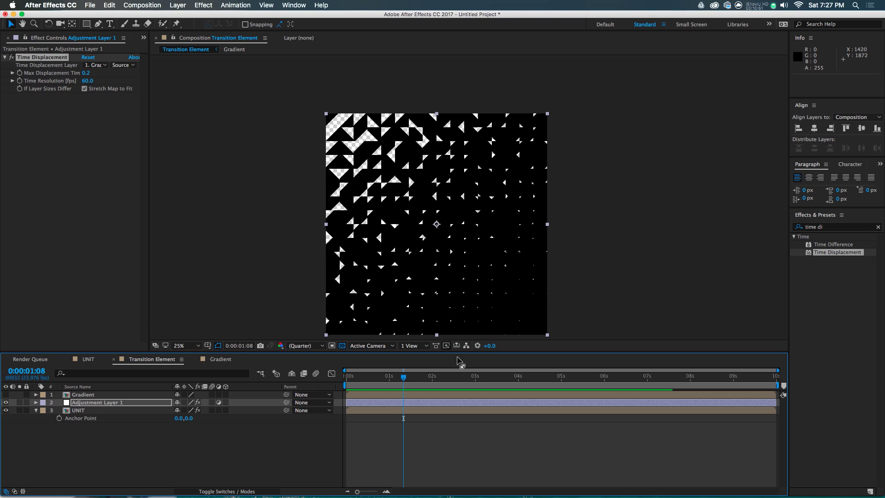
drag(351, 376, 396, 377)
In the Gradient precomp, add Turbulent Noise between Gradient Ramp and Mosaic, with Linear noise type
double_click(110, 395)
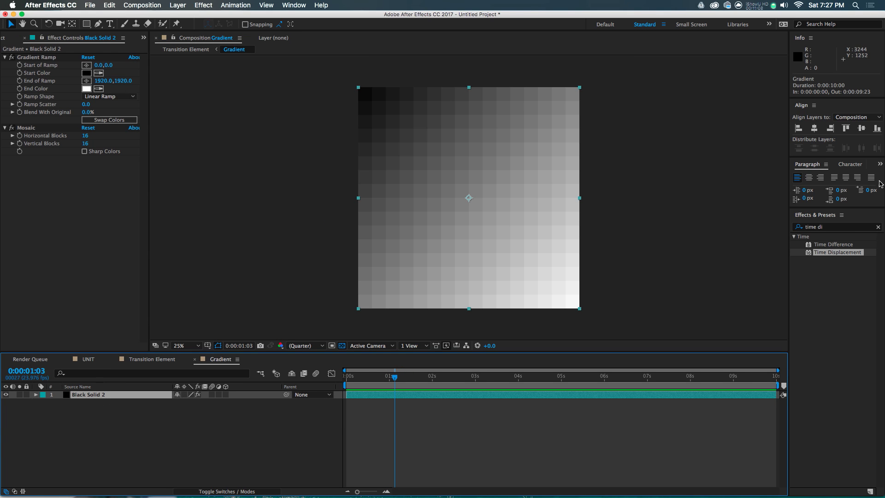
click(821, 228)
key(super+a)
text(noi)
drag(833, 284, 46, 125)
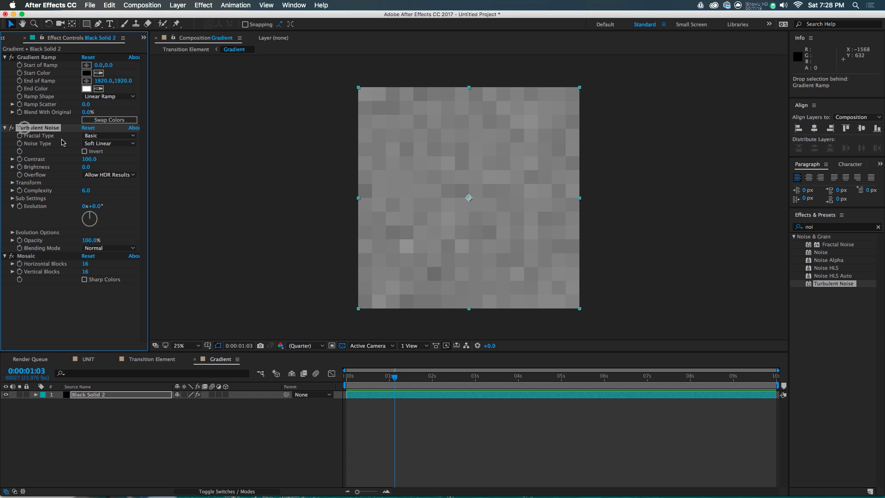
click(100, 144)
click(99, 143)
click(99, 143)
click(100, 162)
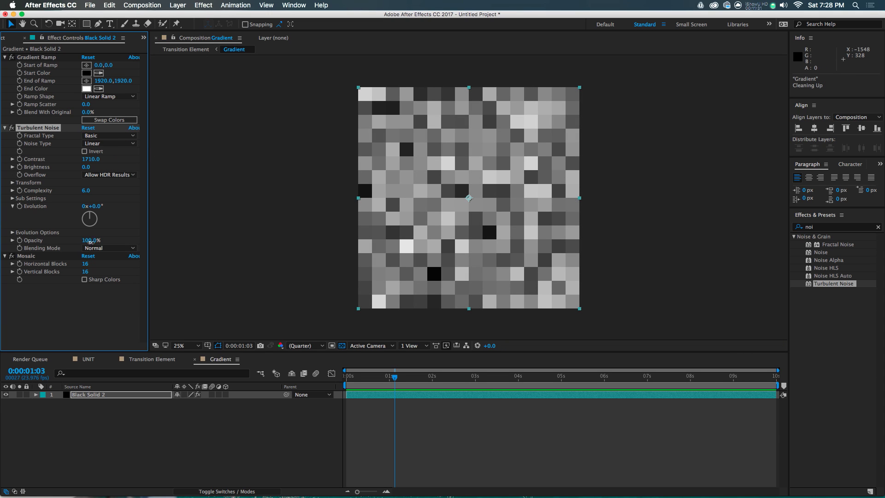
Lower the Turbulent Noise opacity to 25%, keeping the Normal blending mode
drag(89, 241, 89, 242)
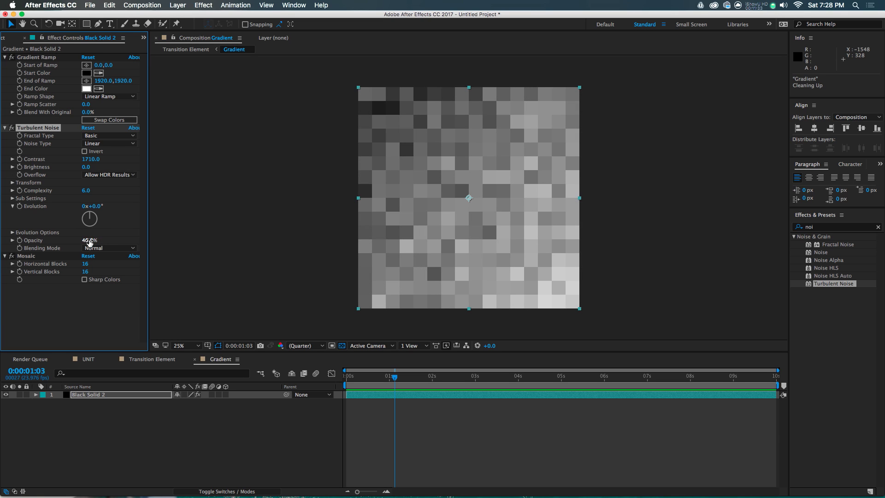
text(25)
key(Return)
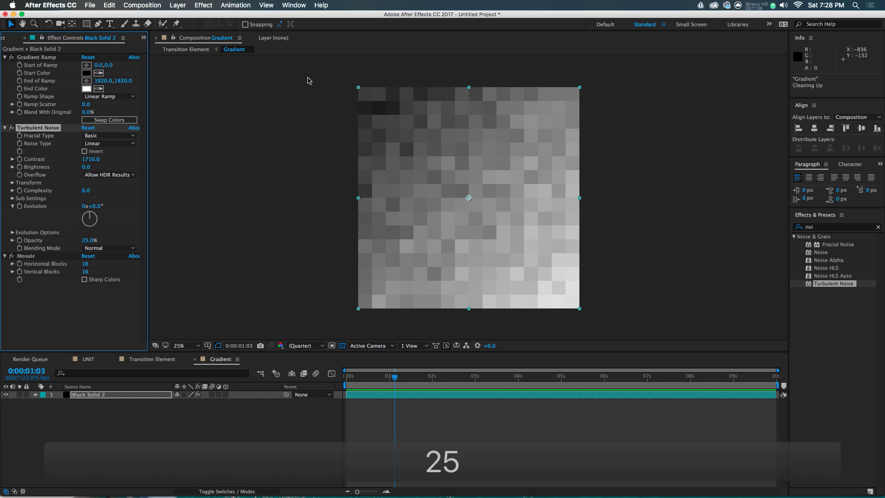
key(Up)
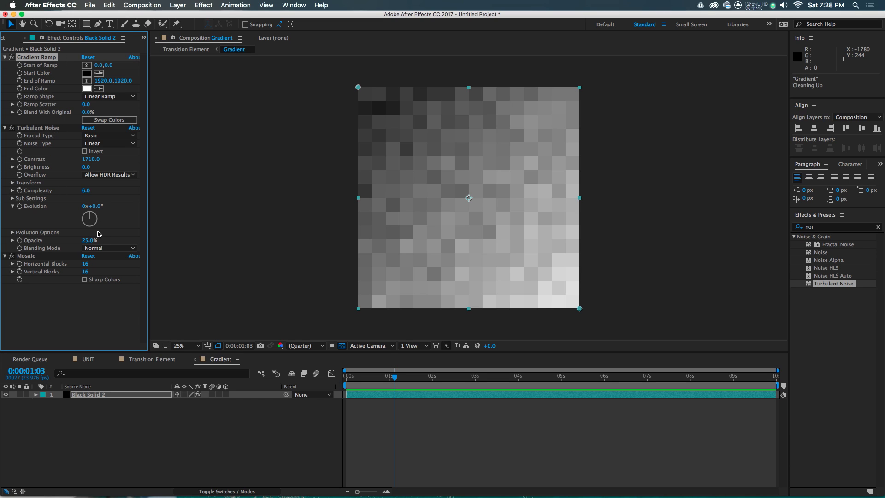
click(96, 248)
click(96, 248)
click(160, 364)
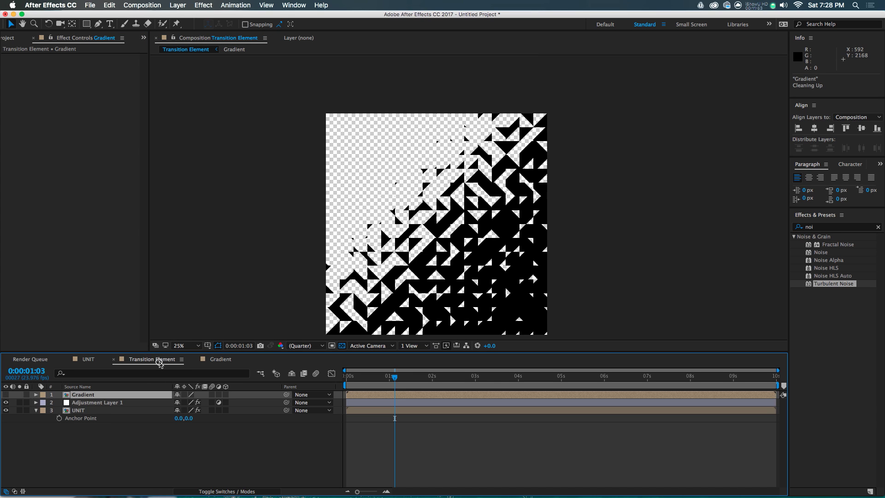
Find where the triangles first appear and add a comp marker at 0:00:20
click(384, 377)
mouse_move(383, 377)
mouse_down()
mouse_move(571, 377)
mouse_move(387, 378)
mouse_move(399, 376)
mouse_up()
click(416, 461)
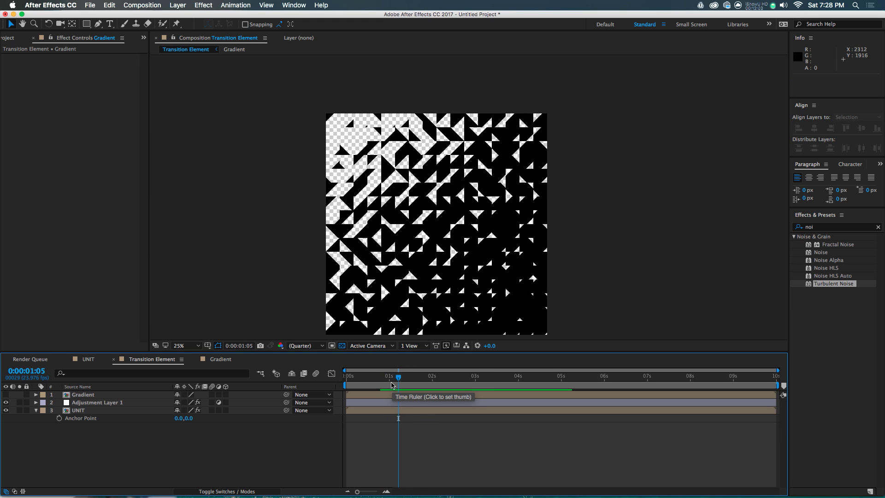
drag(390, 384, 385, 377)
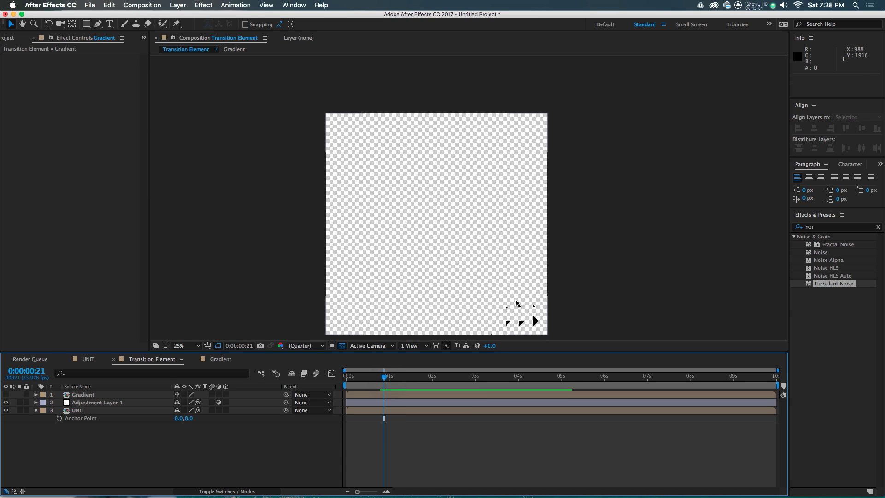
scroll(548, 295, up, 2)
key(Page_Up)
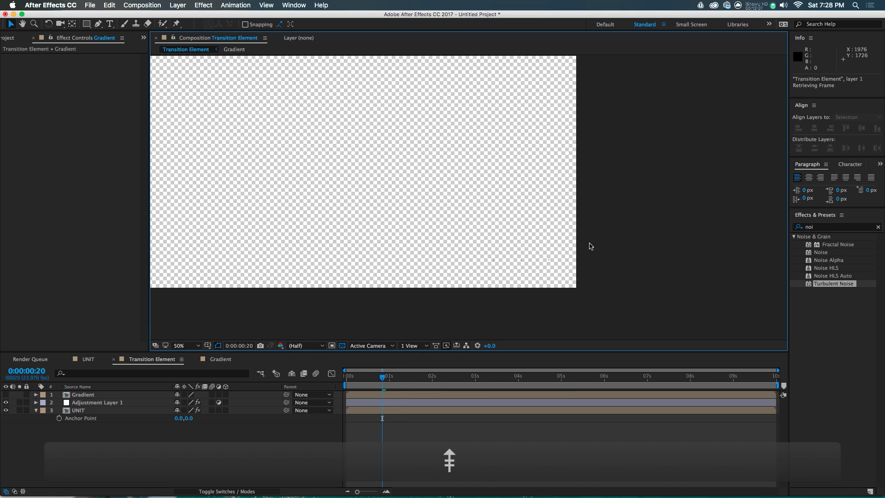
key(Page_Up)
key(Page_Down)
scroll(537, 263, up, 4)
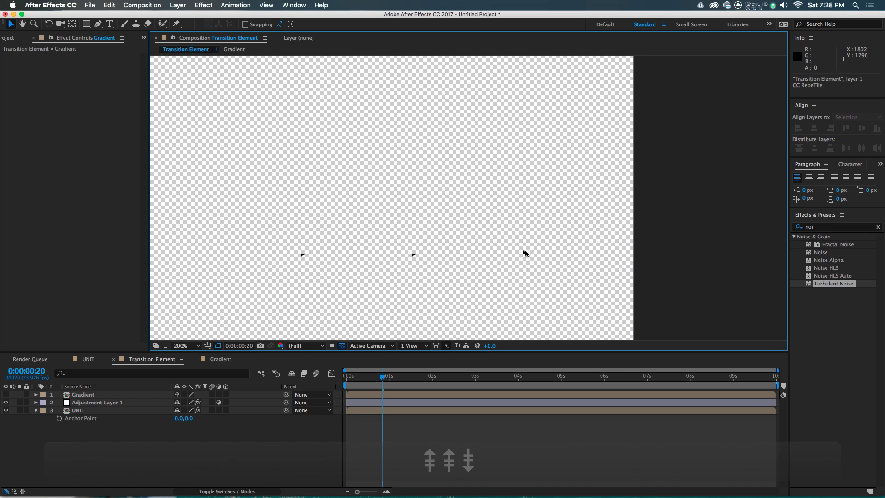
key(Page_Up)
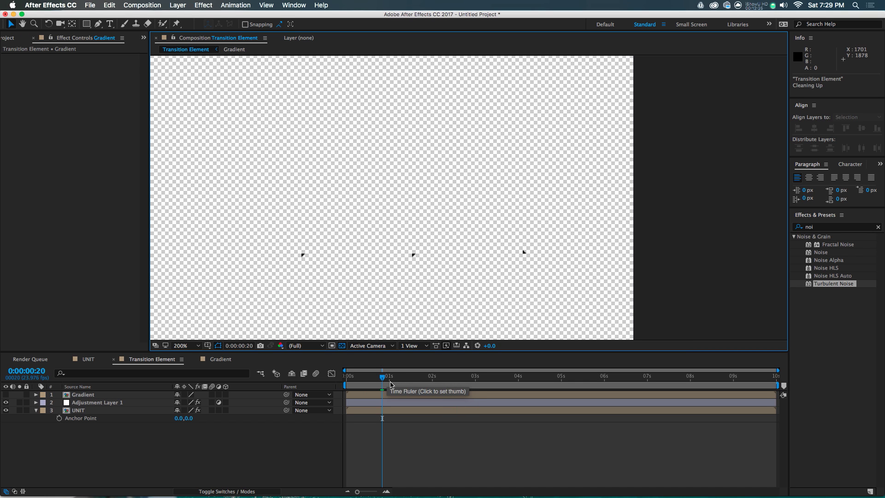
click(395, 429)
key(KP_Multiply)
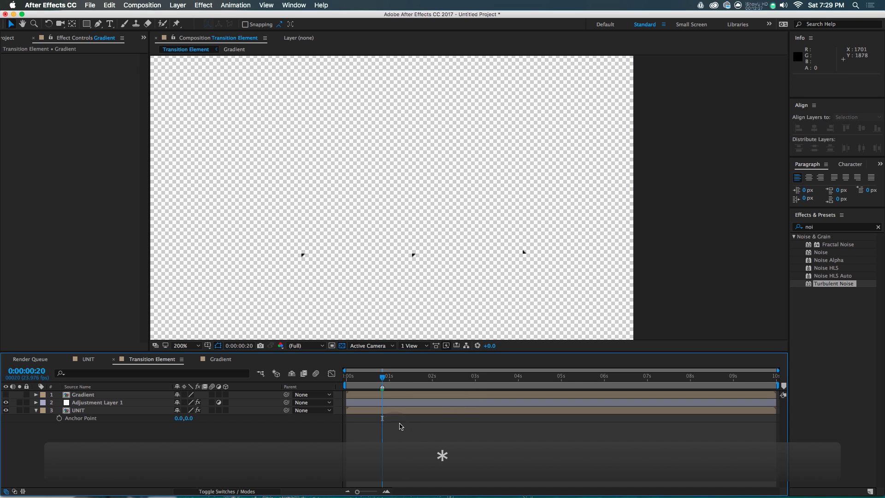
Add a second comp marker at 0:01:20, where the frame turns fully black, and preview
scroll(329, 176, down, 5)
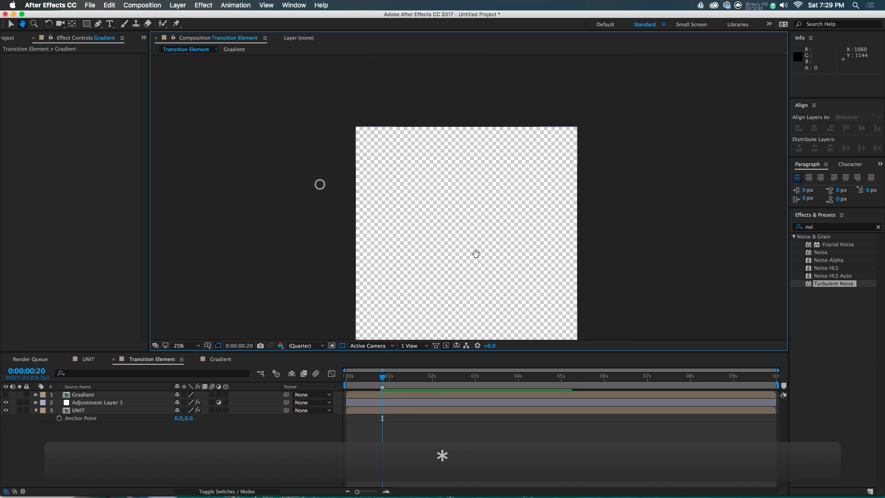
drag(391, 377, 427, 379)
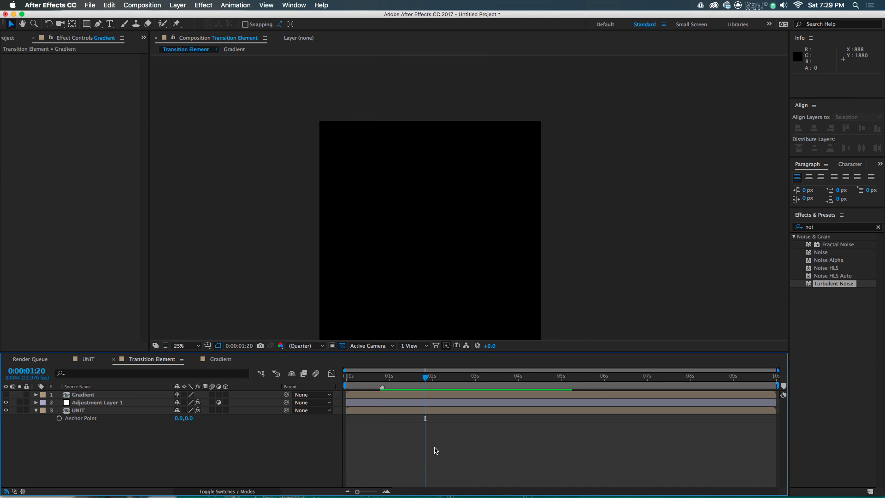
key(KP_Multiply)
scroll(398, 390, up, 2)
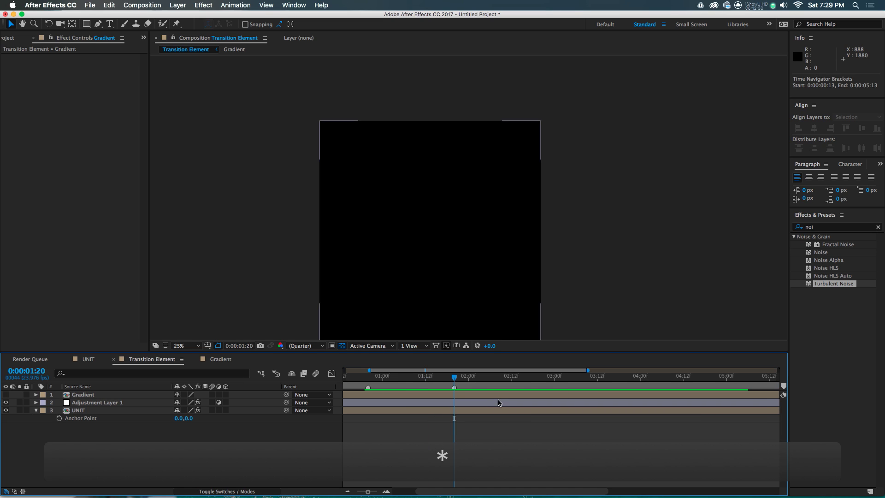
click(416, 435)
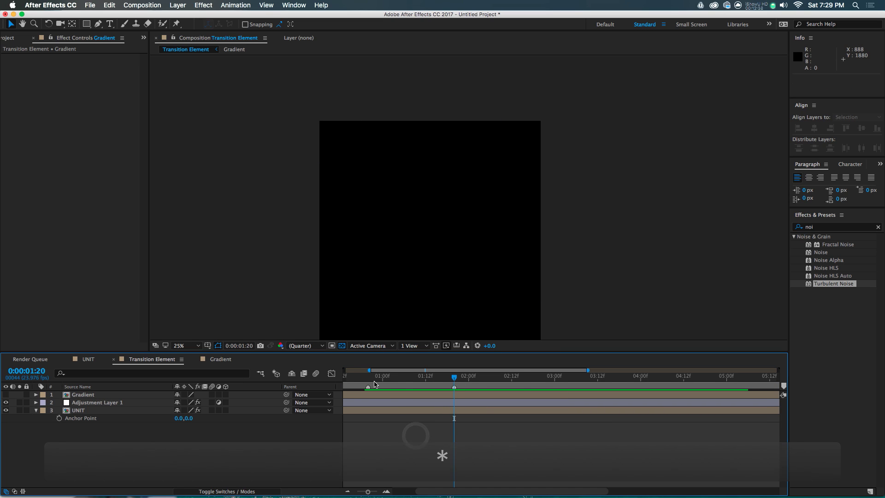
click(368, 377)
scroll(458, 174, down, 1)
key(space)
Create a 1920 × 1080 composition named 'In USE' and view it at 50%
click(6, 43)
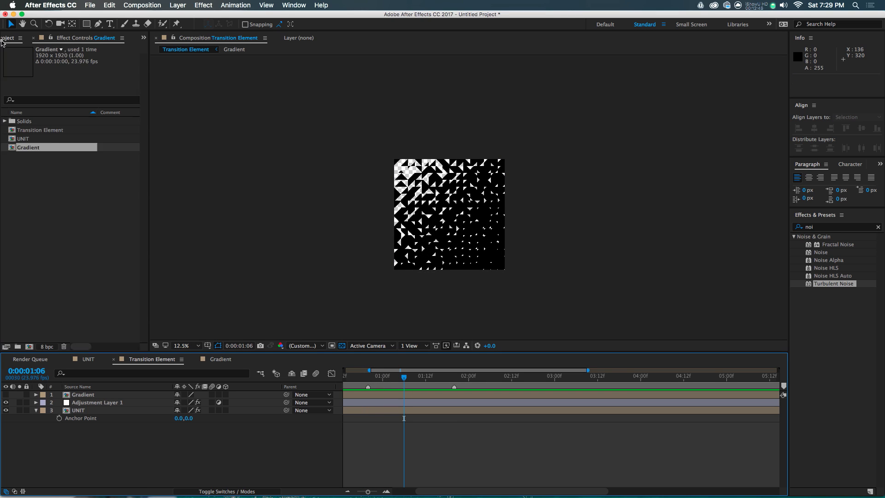
click(30, 176)
click(30, 346)
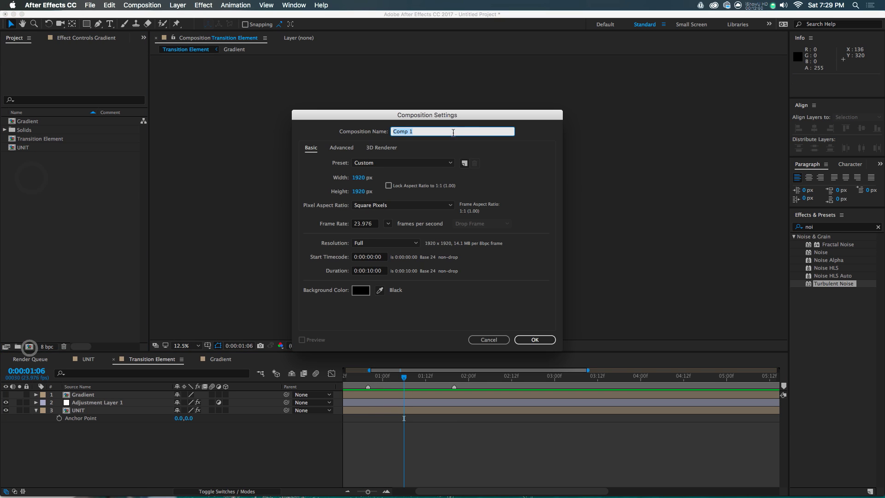
text(In USE)
click(360, 192)
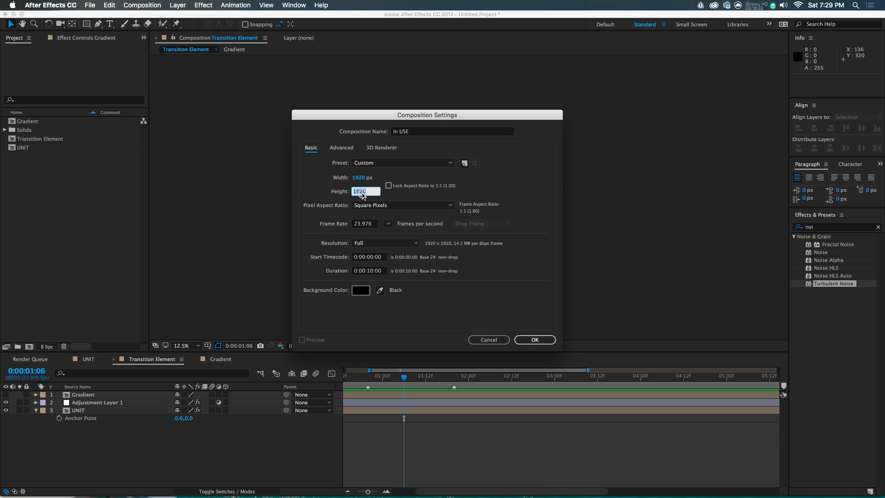
text(1080)
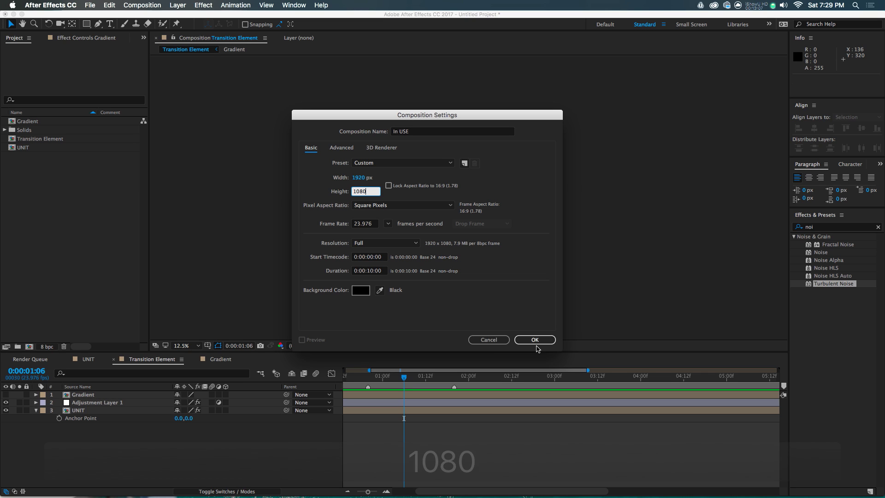
click(531, 341)
click(510, 212)
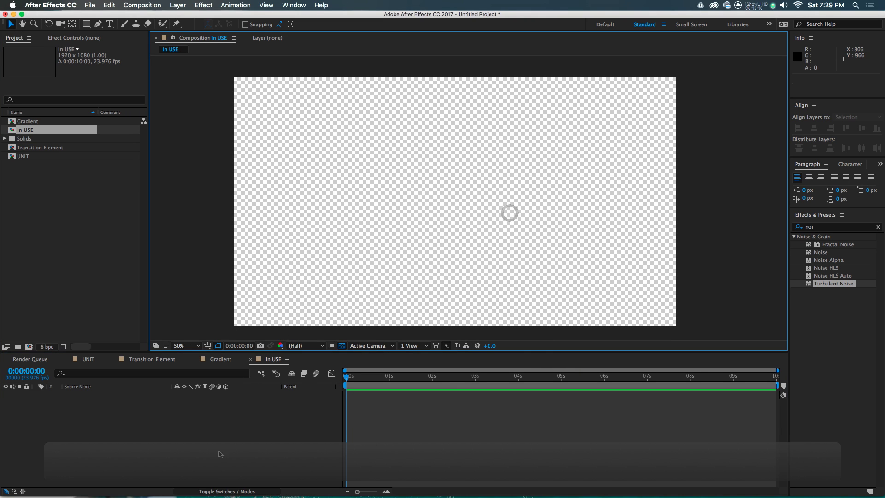
click(219, 451)
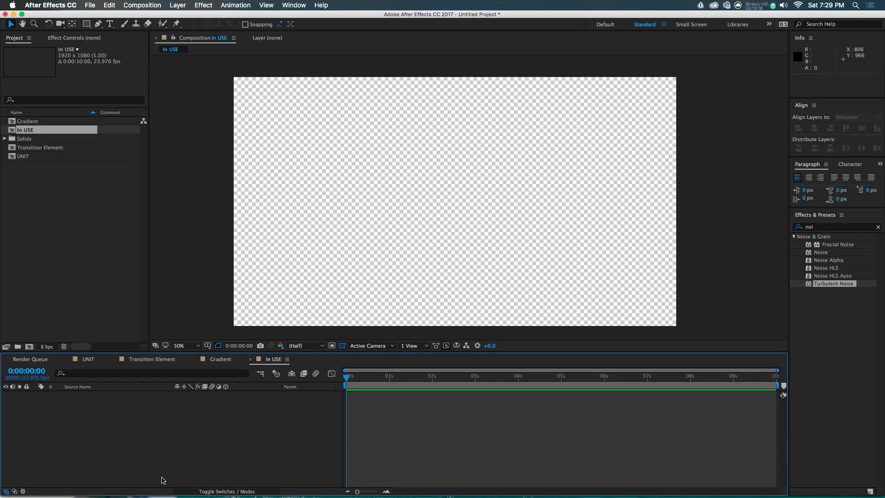
Add a full-size black solid layer to the In USE comp
right_click(138, 442)
mouse_move(207, 395)
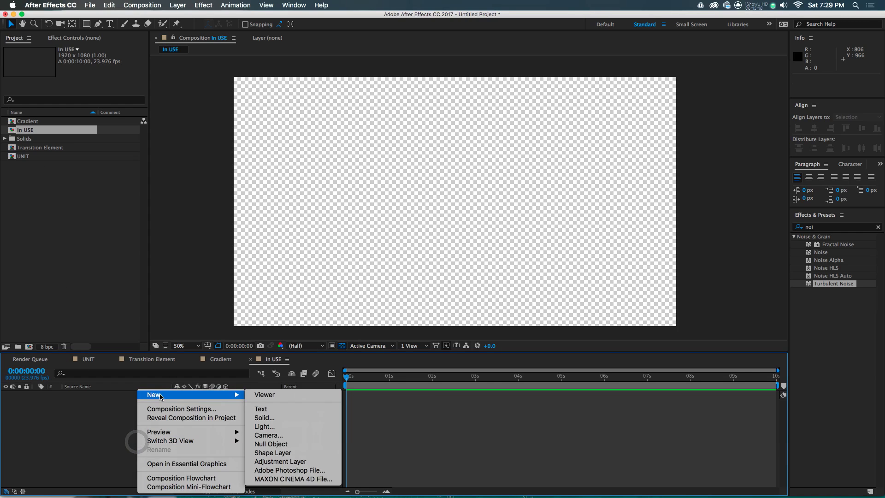
click(264, 418)
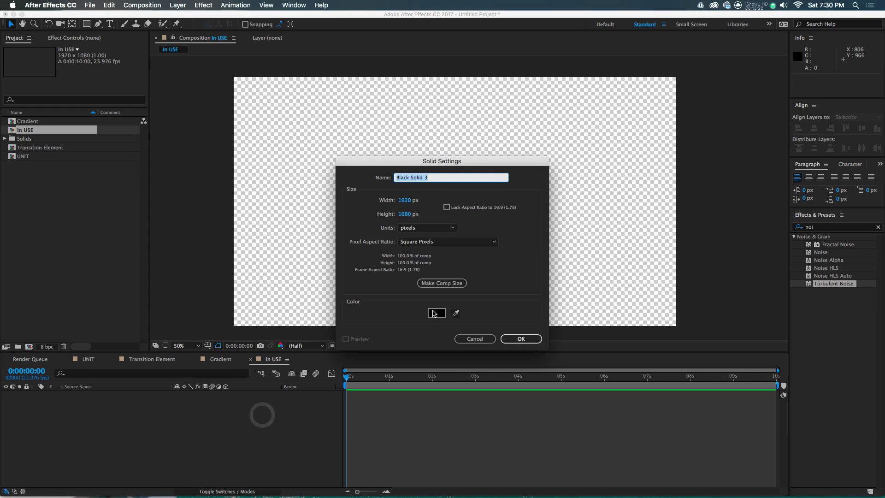
click(521, 339)
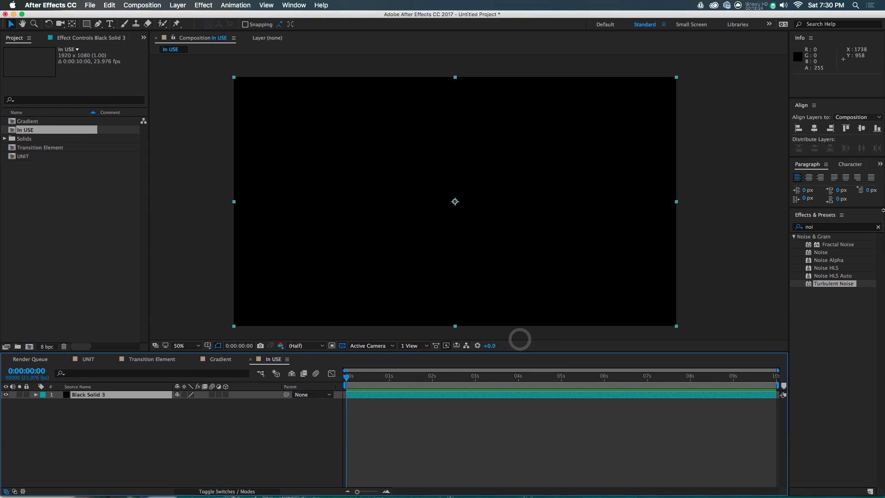
Apply Gradient Ramp to the solid with a black end colour and a very dark red (hue 8) start colour
click(833, 229)
text(ramp)
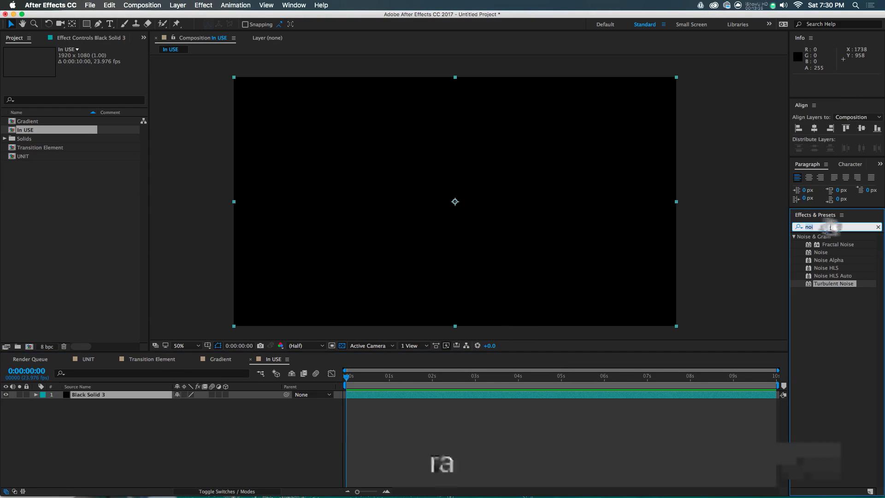
double_click(838, 248)
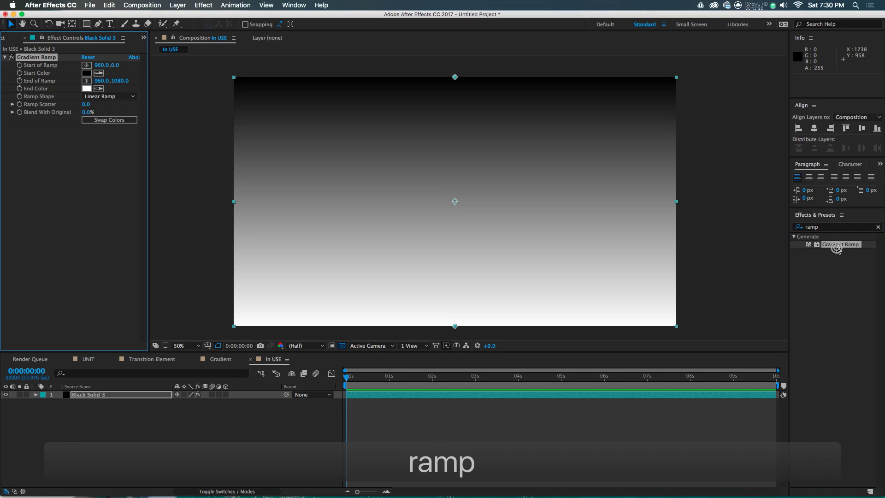
click(99, 89)
click(87, 73)
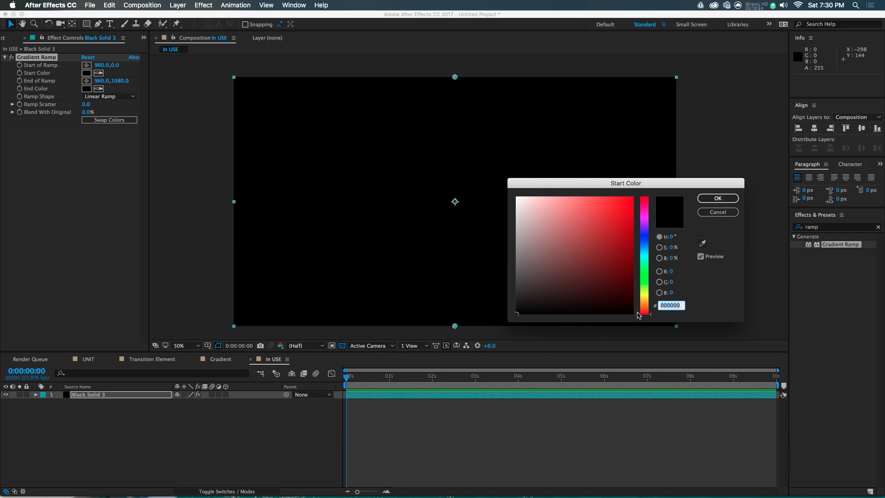
click(672, 236)
text(8)
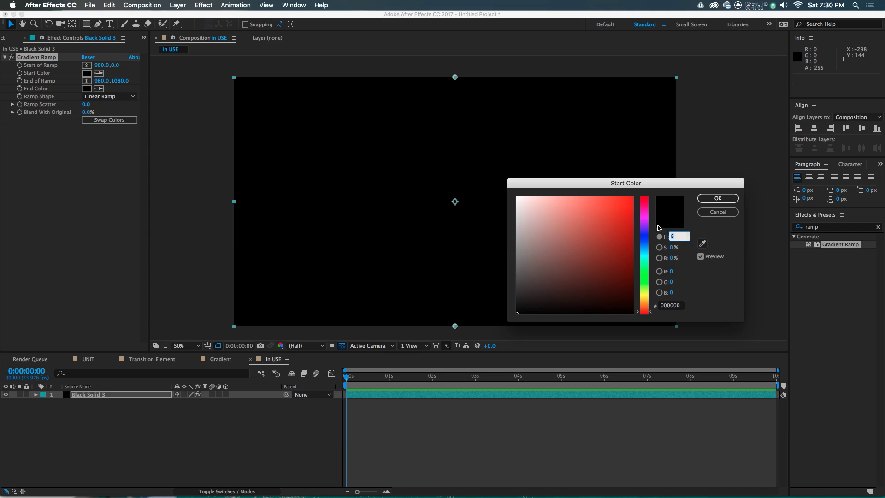
drag(620, 312, 609, 303)
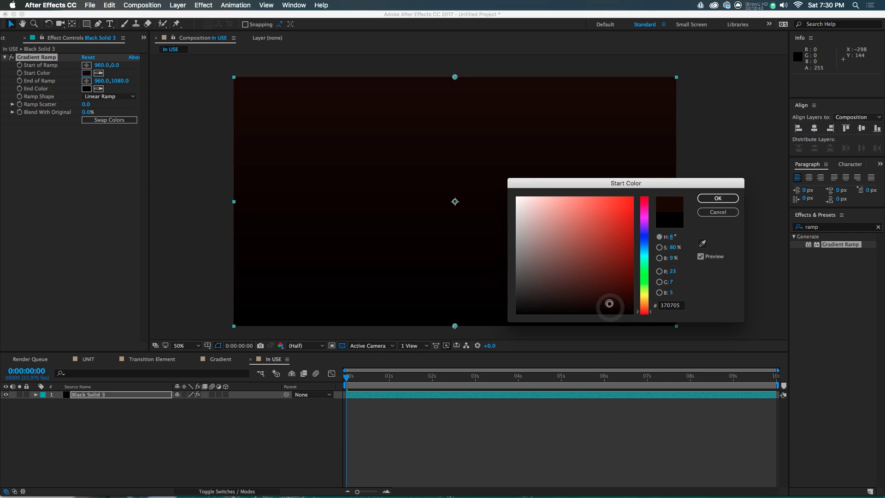
click(731, 199)
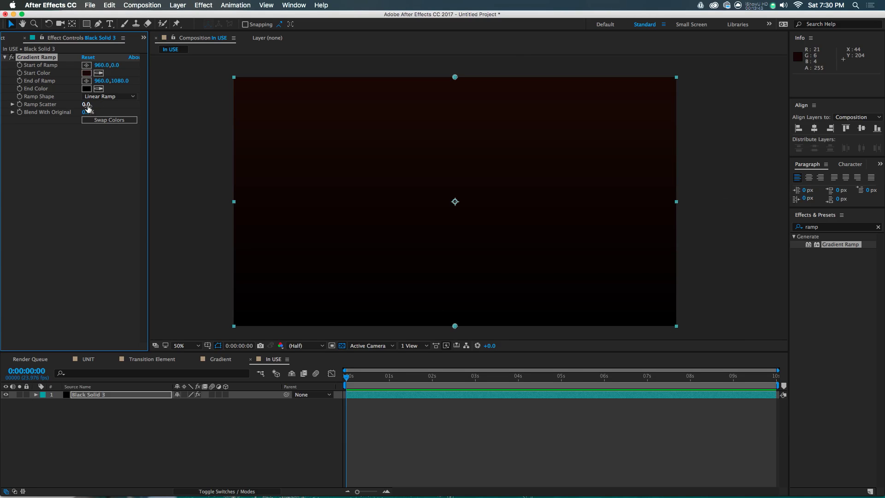
Raise the Ramp Scatter to 512 and recentre the viewer on the comp at 50%
drag(88, 107, 652, 95)
scroll(272, 104, up, 4)
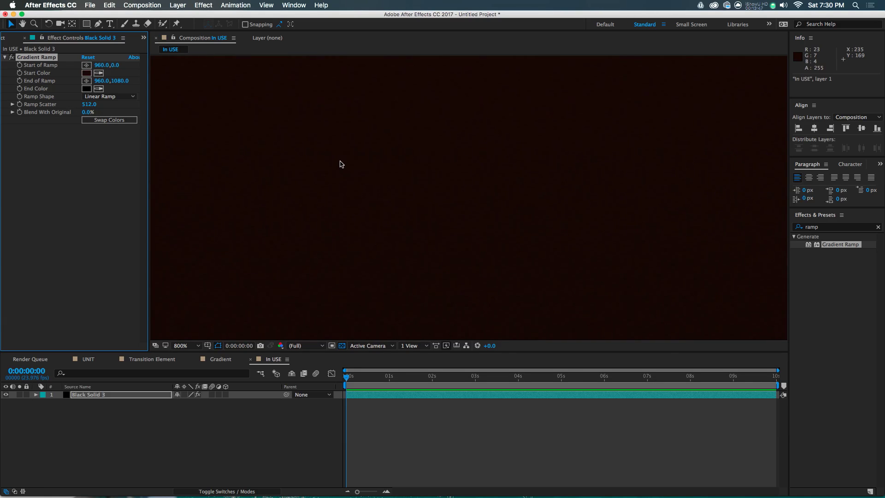
scroll(331, 160, down, 8)
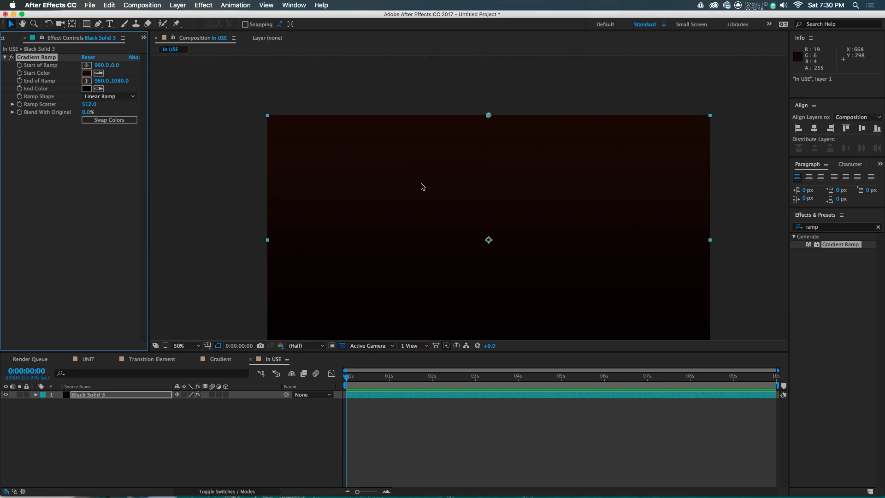
drag(524, 184, 496, 138)
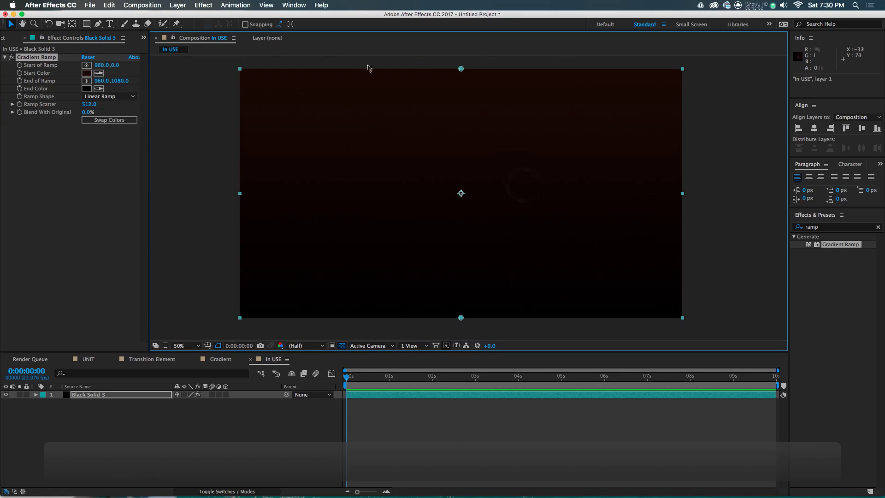
scroll(370, 68, up, 2)
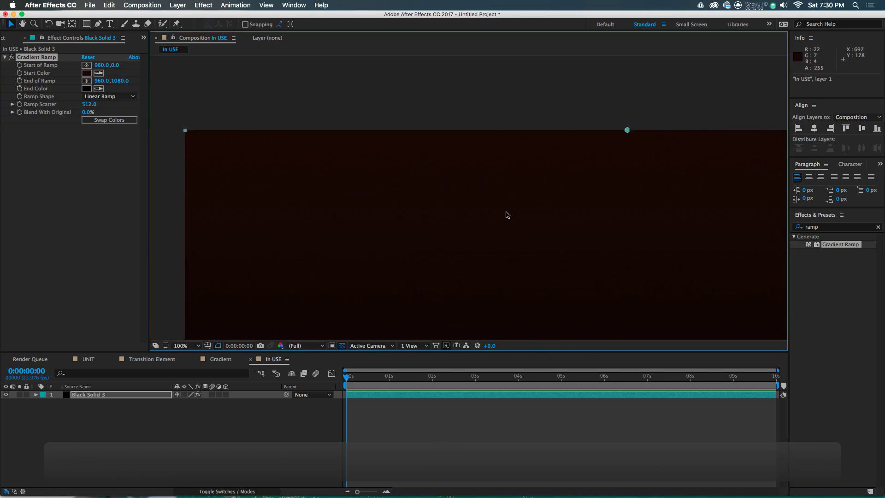
scroll(569, 235, down, 4)
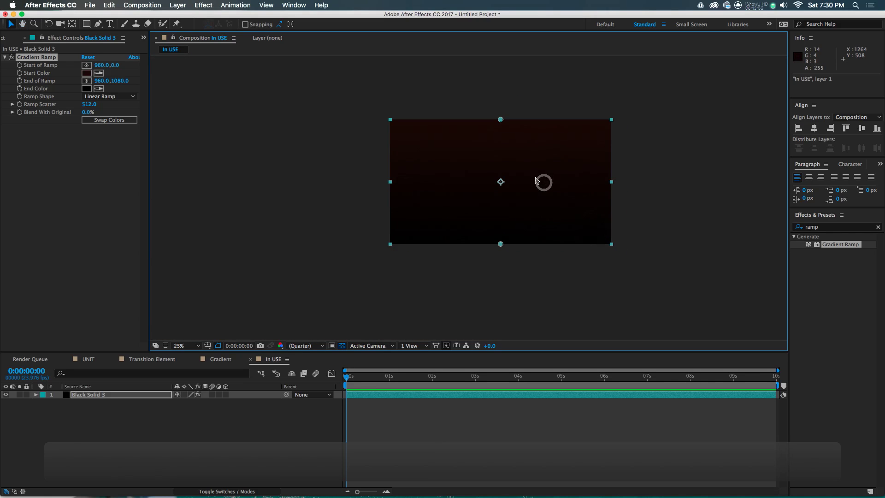
scroll(530, 176, up, 2)
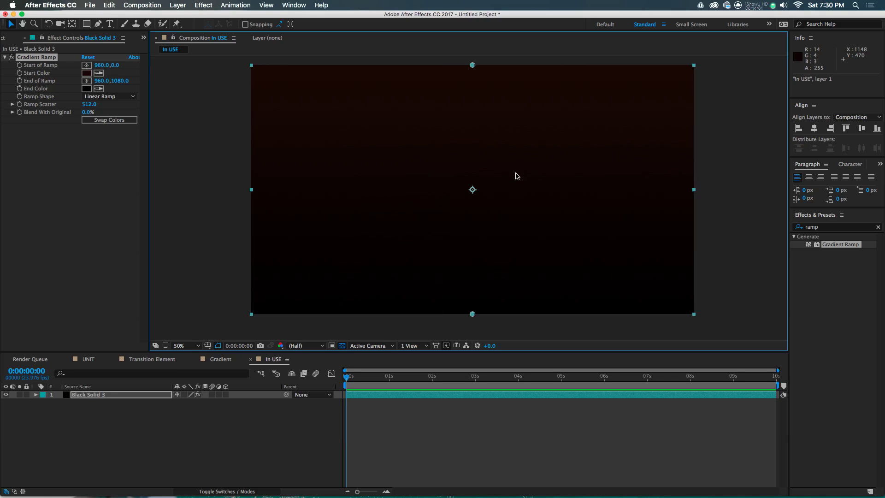
Deselect the background and create a rectangle shape layer filling the whole comp
click(99, 403)
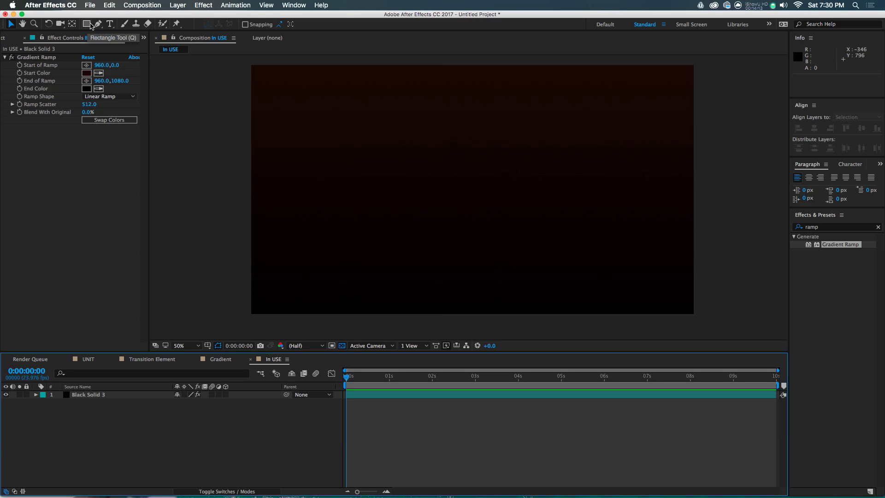
click(118, 460)
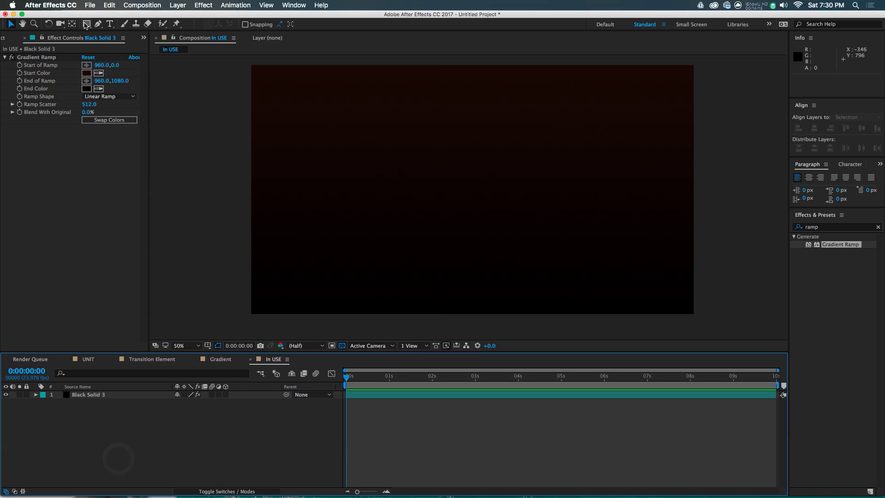
double_click(86, 24)
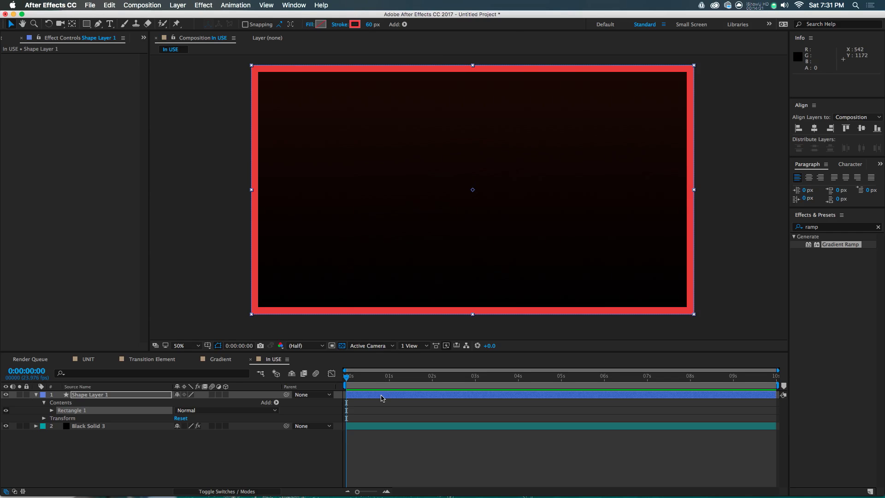
Set Shape Layer 1's Rectangle Path Size to 720 × 720
click(381, 396)
key(u)
key(u)
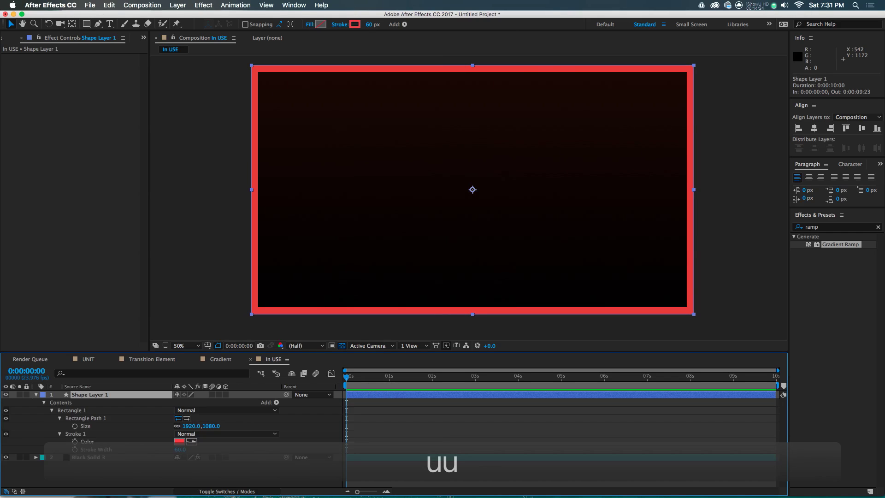
click(190, 426)
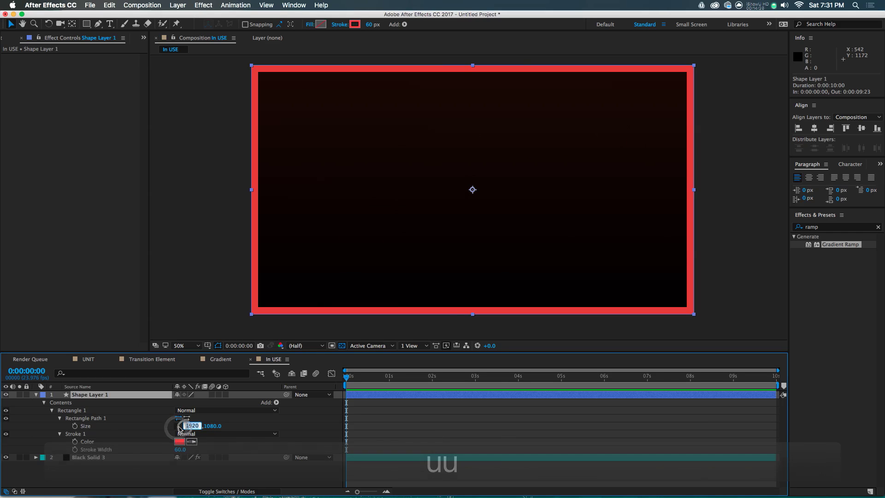
text(720)
key(Tab)
text(720)
key(Return)
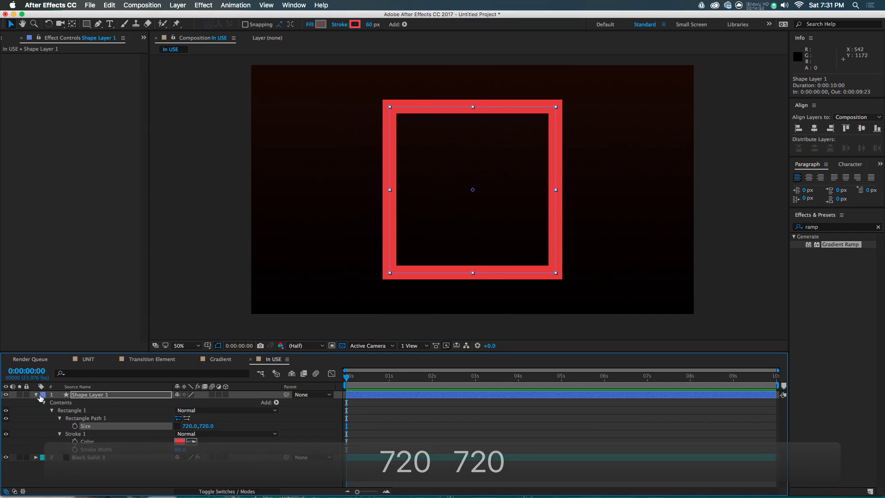
Place the Transition Element comp above Shape Layer 1 and preview it from 0:00:00:12
click(82, 397)
key(super+0)
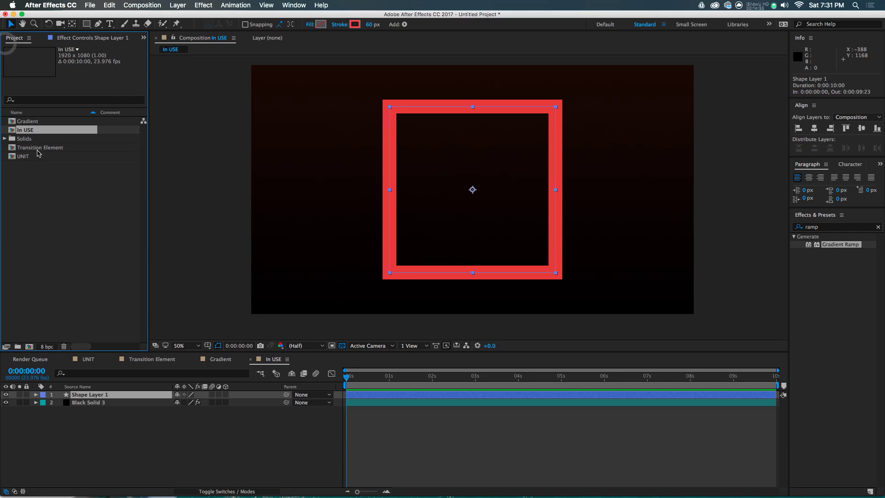
click(36, 148)
drag(36, 151, 100, 395)
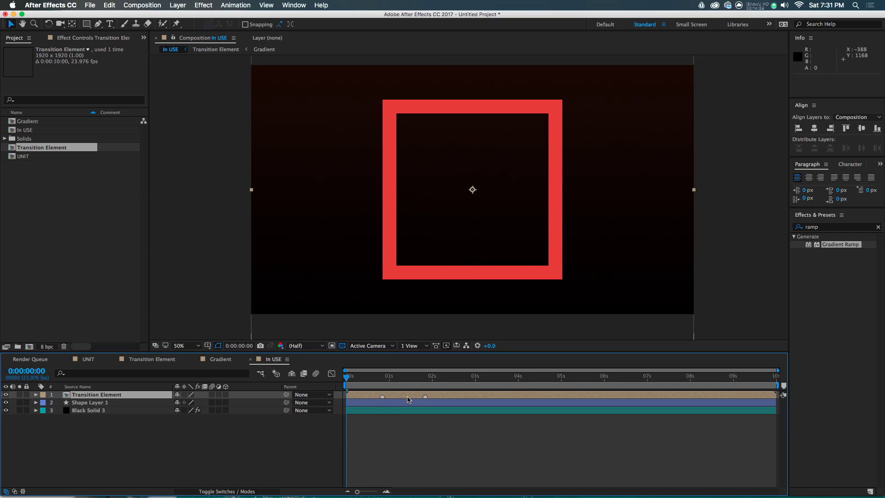
click(391, 398)
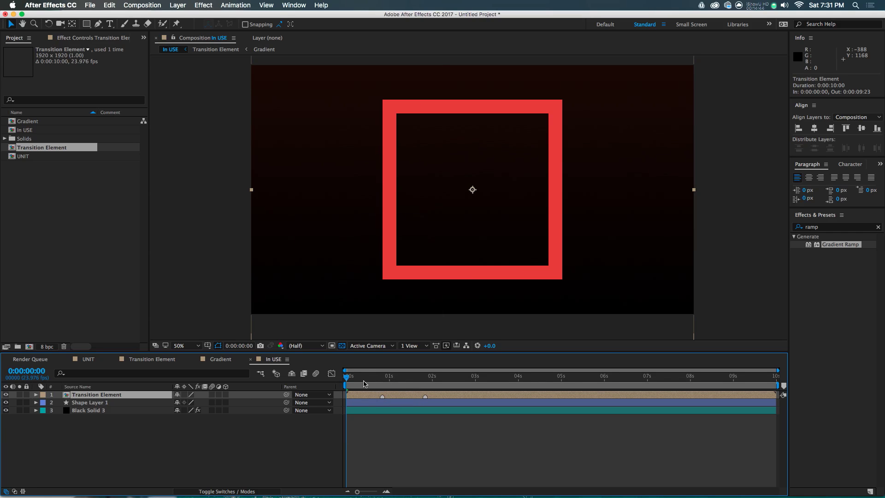
mouse_move(353, 379)
mouse_down()
mouse_move(405, 379)
mouse_move(362, 391)
mouse_up()
key(space)
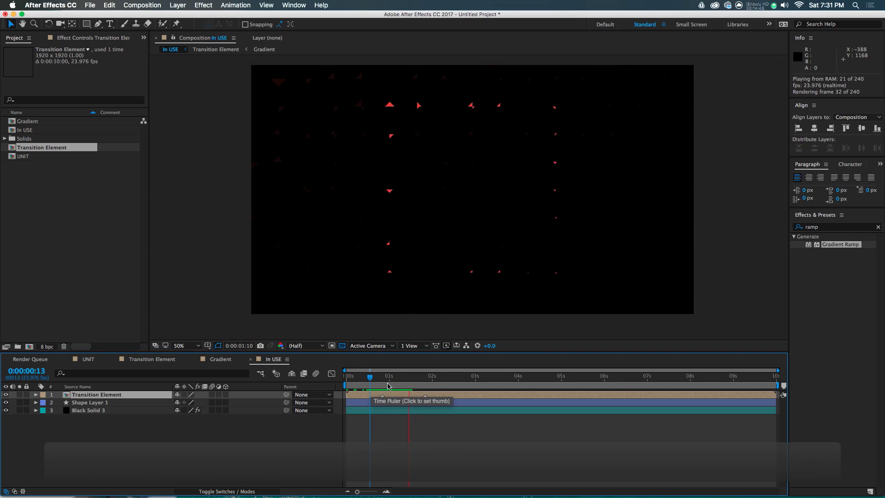
click(395, 387)
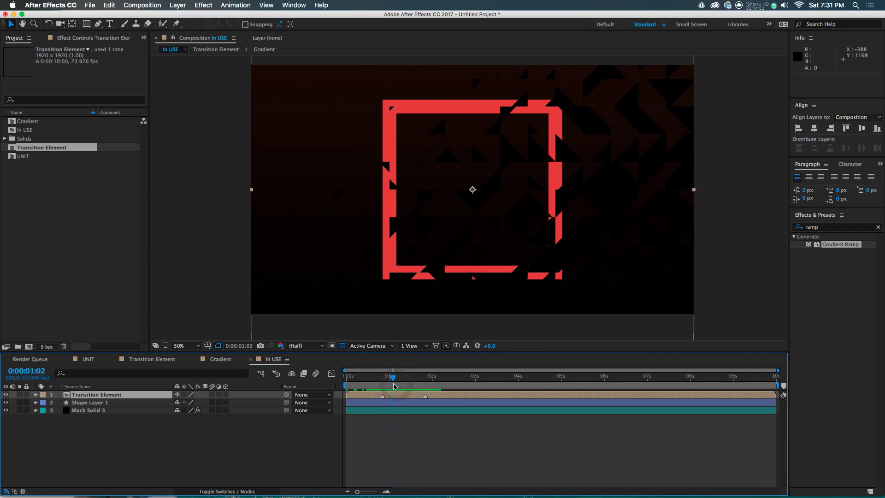
Set Shape Layer 1's track matte to Transition Element's Alpha Matte
click(226, 492)
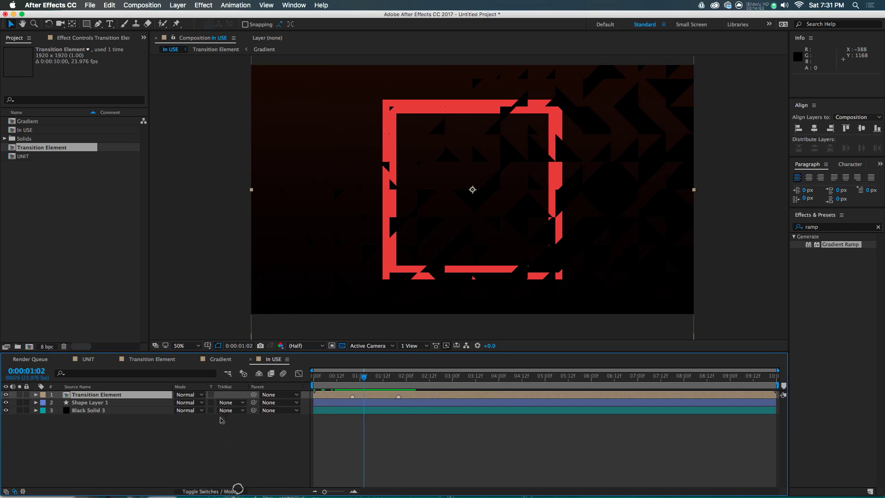
click(117, 402)
click(228, 403)
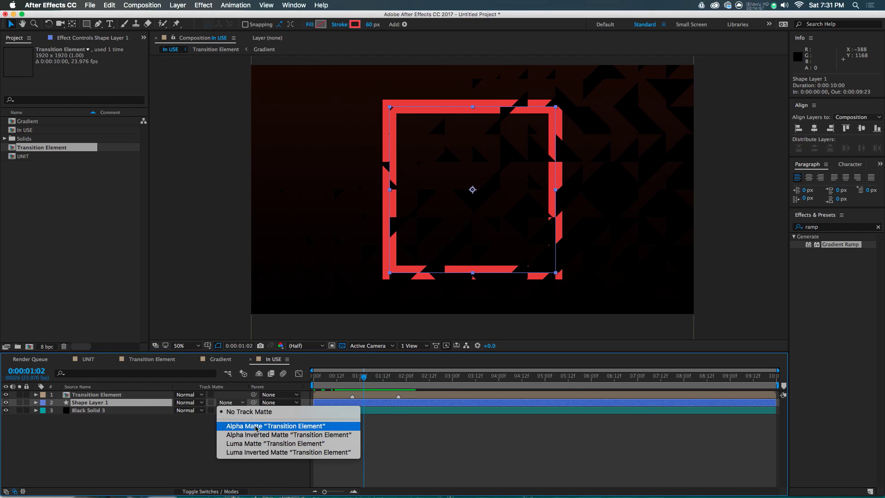
click(297, 428)
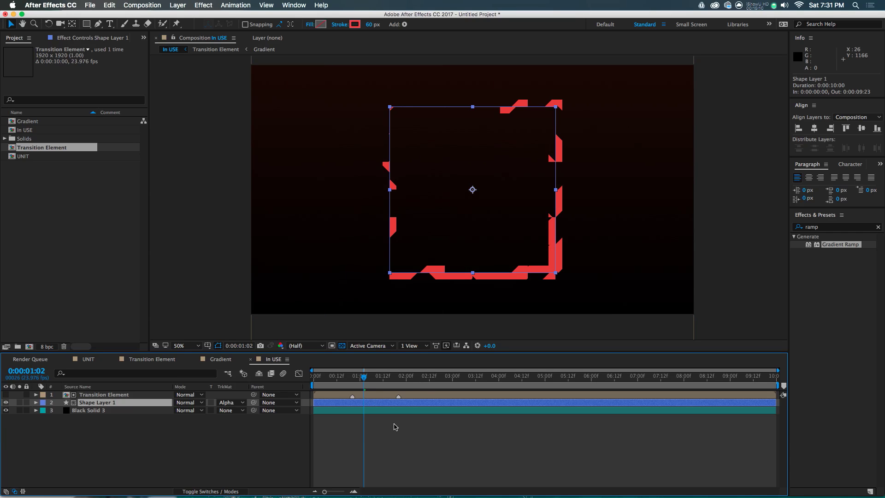
Preview the matted square reveal around 0:00:01:07
mouse_move(365, 377)
mouse_down()
mouse_move(373, 376)
mouse_move(351, 388)
mouse_up()
key(space)
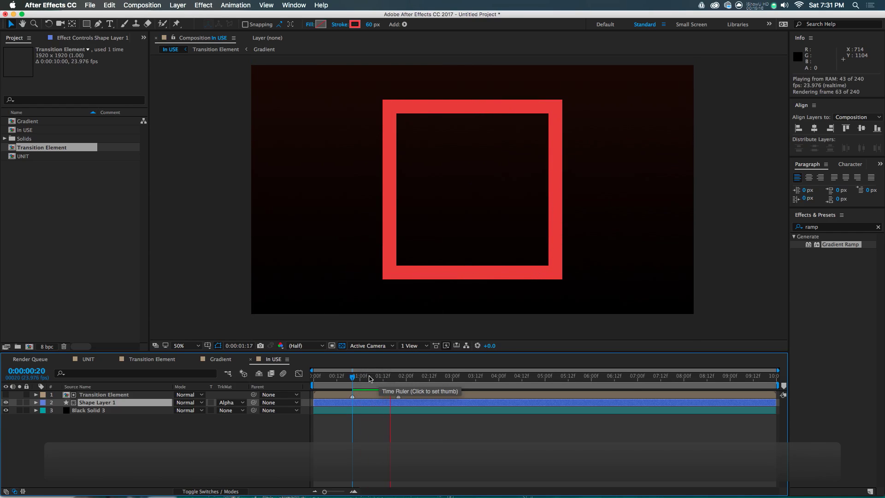
key(space)
drag(364, 377, 363, 378)
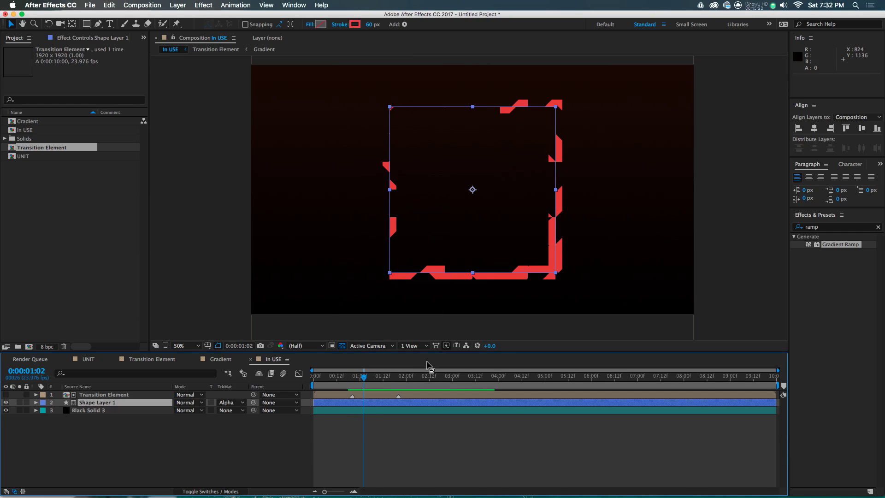
Nudge the Transition Element matte left and down, then back up slightly
click(418, 395)
scroll(576, 102, up, 2)
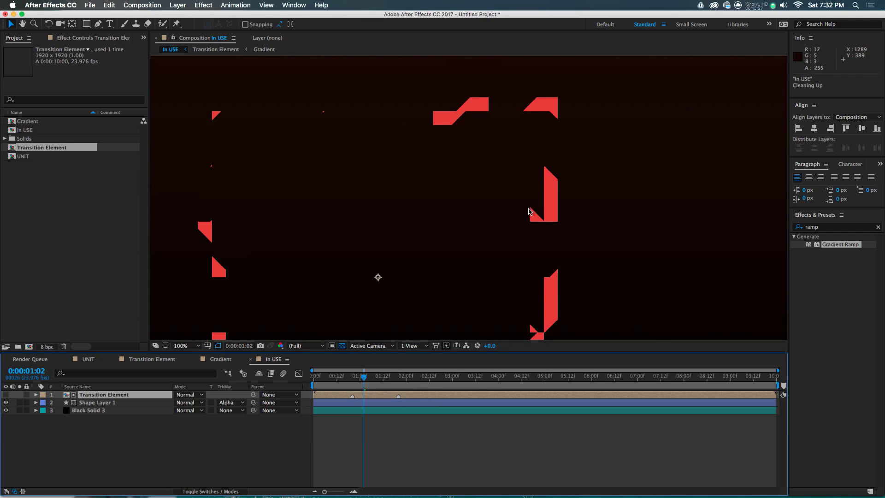
key(shift+Left)
key(shift+Left)
key(shift+Left)
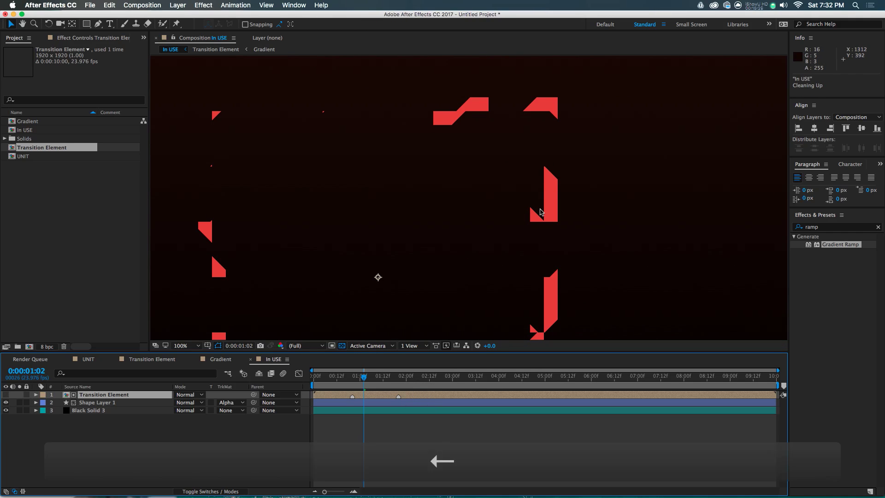
key(shift+Down)
key(shift+Down)
key(shift+Down)
key(shift+Down)
key(shift+Up)
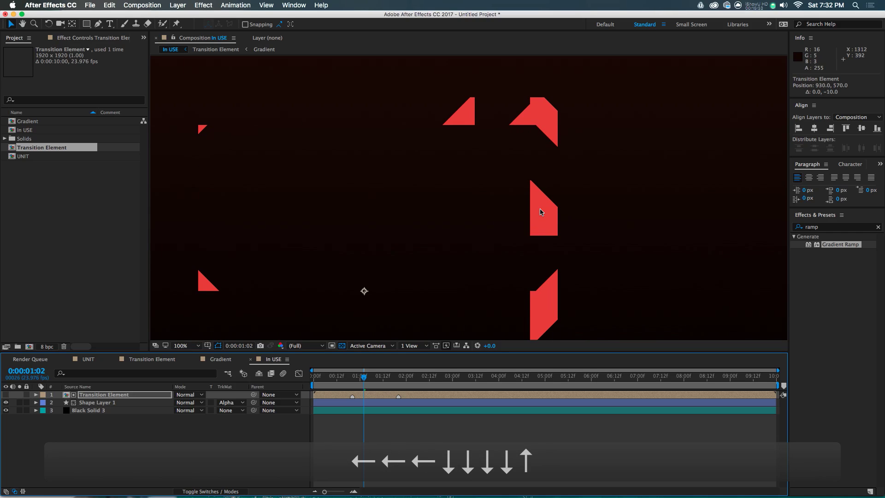
scroll(572, 201, down, 2)
Preview the adjusted reveal and park the time at 0:00:00:20 with Transition Element selected
key(space)
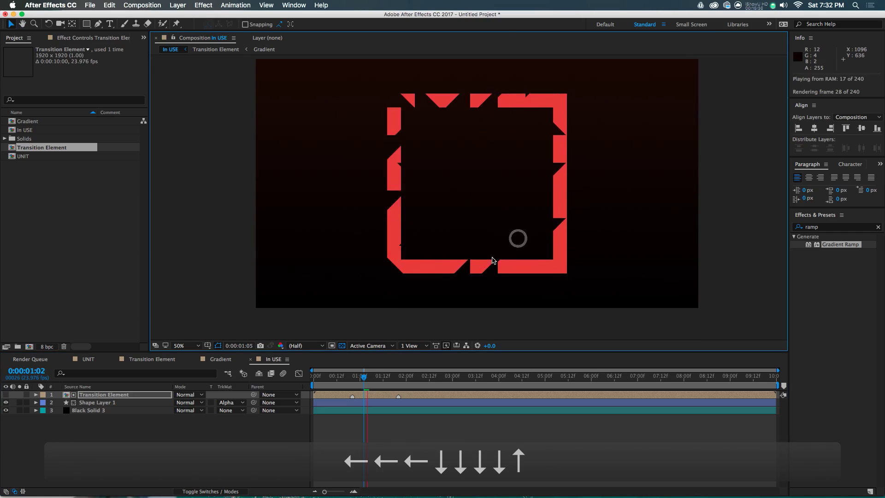
click(345, 386)
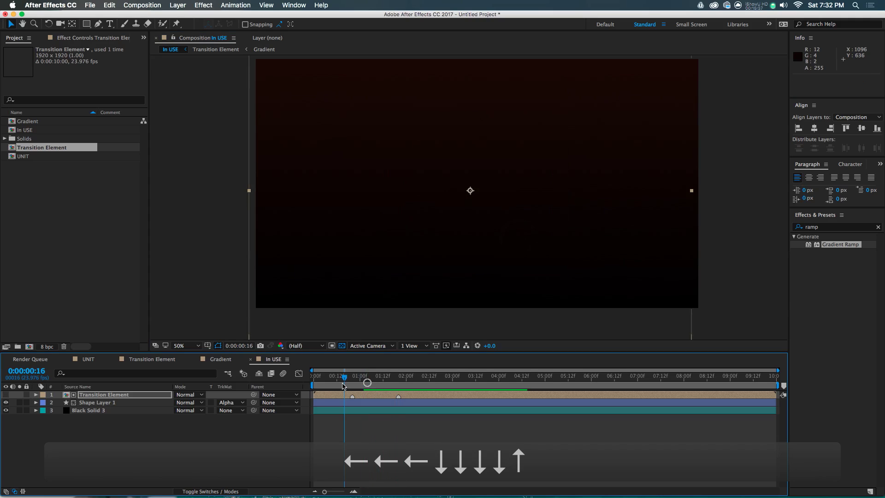
click(365, 376)
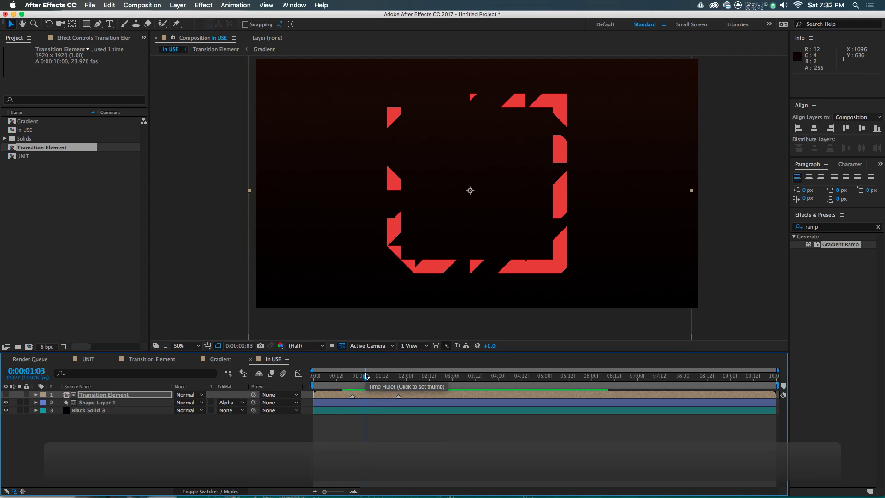
key(space)
click(355, 378)
drag(355, 381, 352, 379)
click(97, 395)
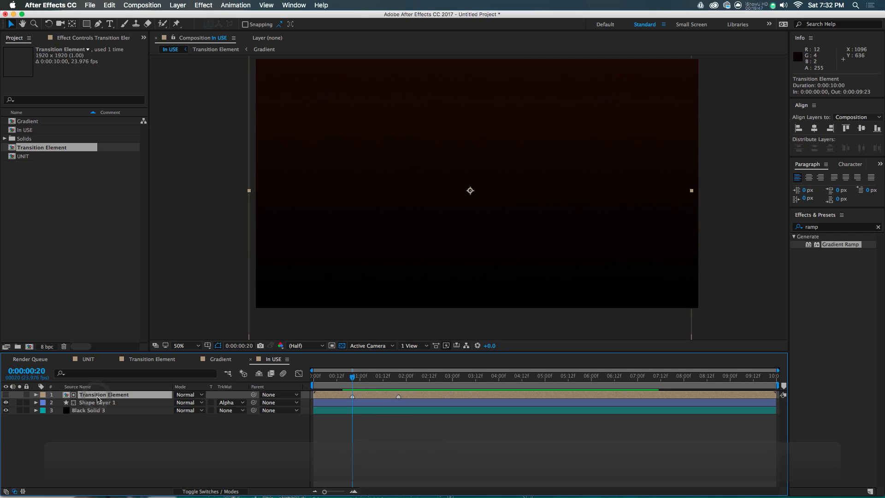
Enable Time Remapping on Transition Element and go to 0:00:01:20, where the square is complete
right_click(97, 399)
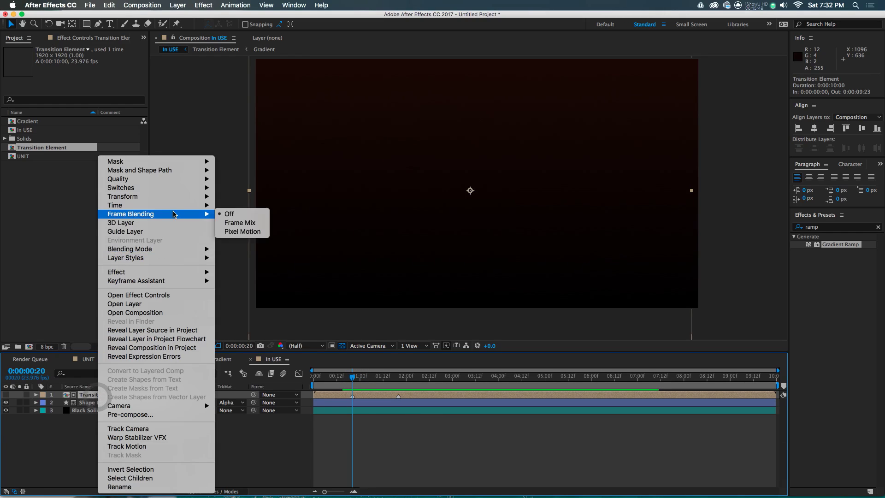
mouse_move(183, 208)
click(217, 205)
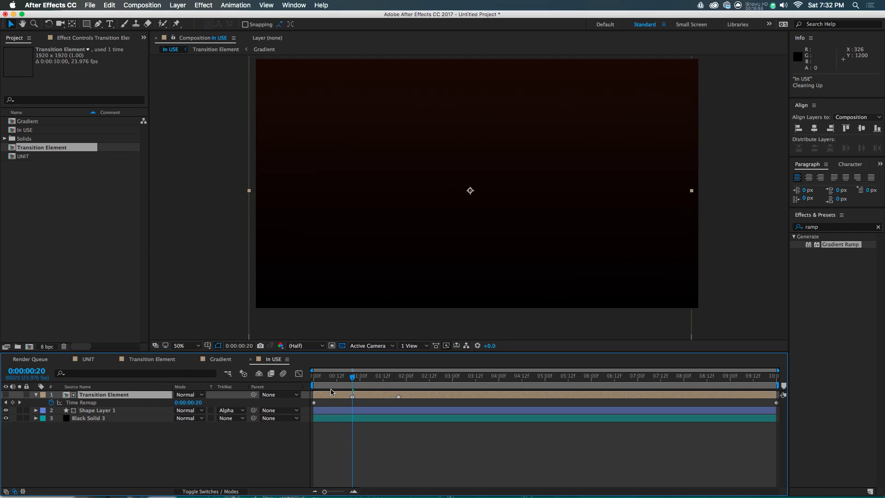
click(80, 403)
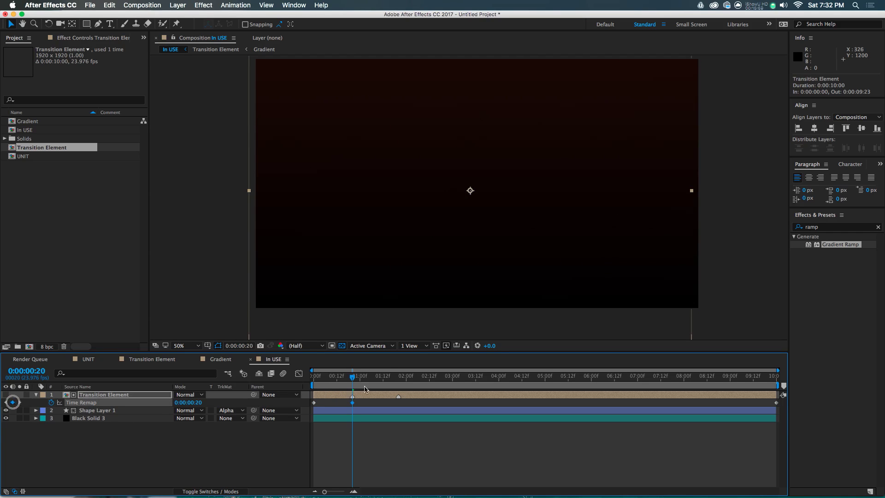
drag(369, 379, 398, 379)
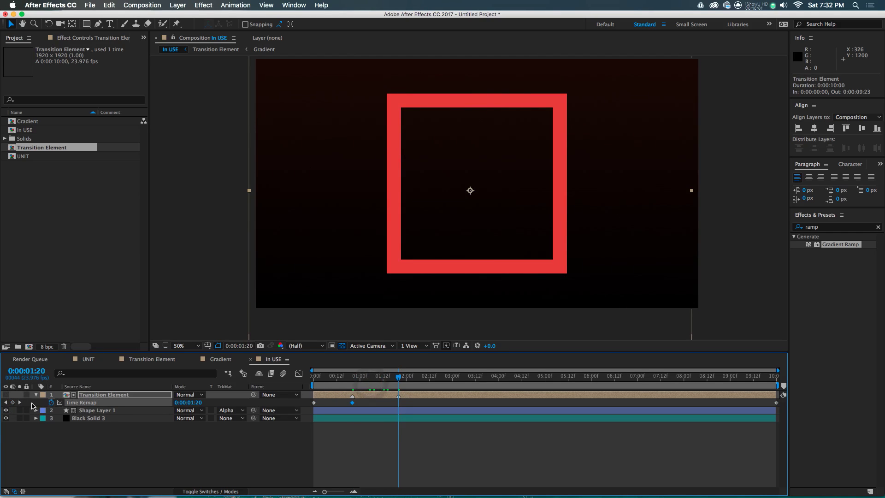
Delete the first and last Time Remap keyframes
click(324, 402)
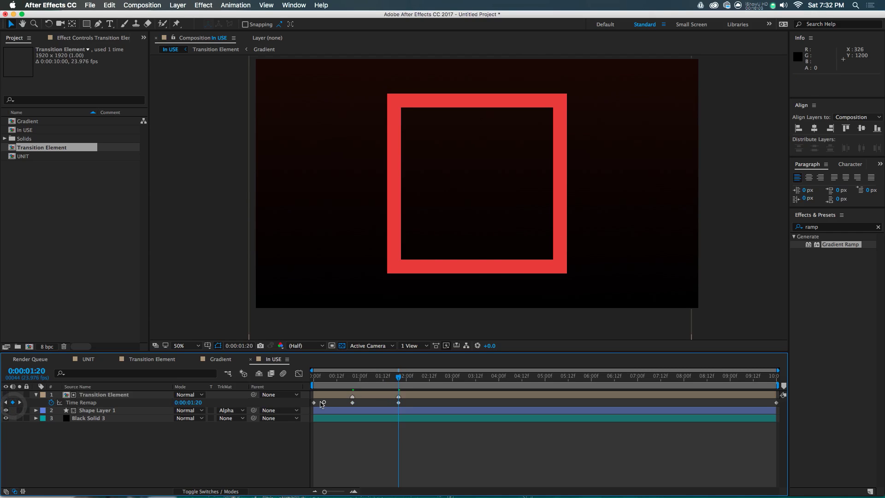
key(BackSpace)
click(777, 403)
key(BackSpace)
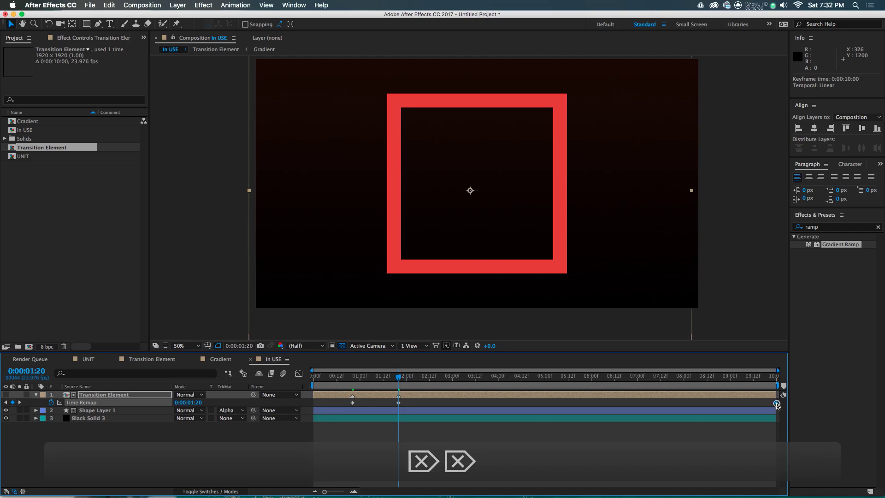
Make Transition Element start at 0:00:00:20, preview, and jump ten frames to 0:00:02:06
click(352, 384)
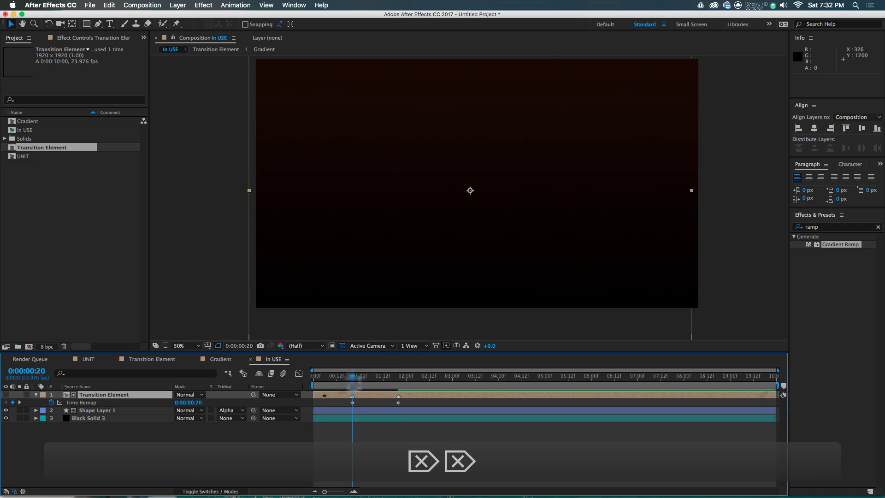
drag(313, 395, 362, 410)
key(space)
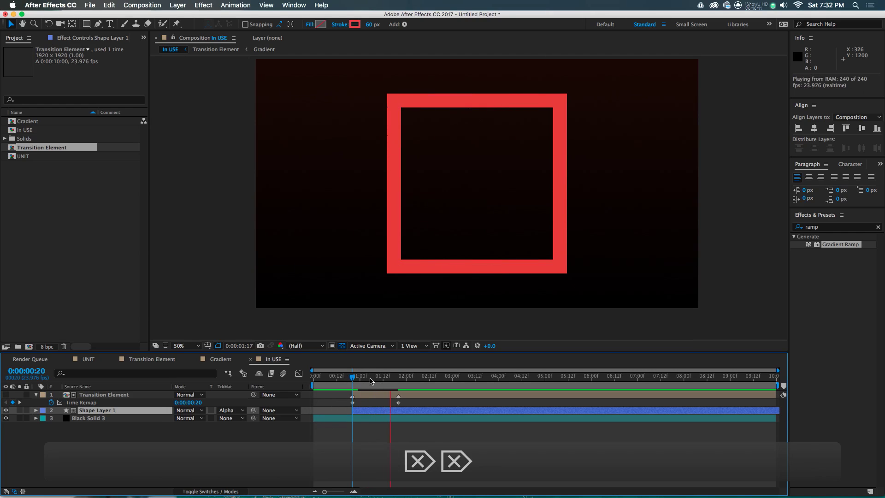
click(399, 384)
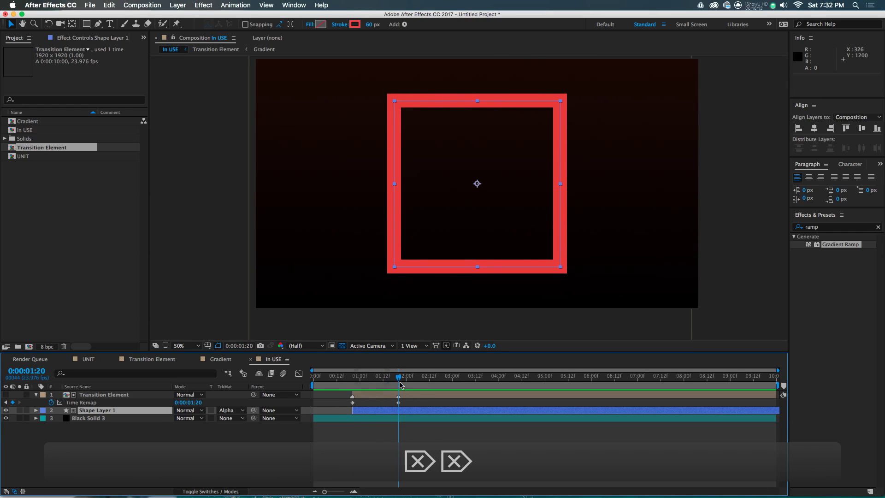
key(shift+Page_Down)
Copy both Time Remap keyframes, paste them at 0:00:02:06, and time-reverse the pasted pair
drag(411, 402, 338, 410)
key(super+c)
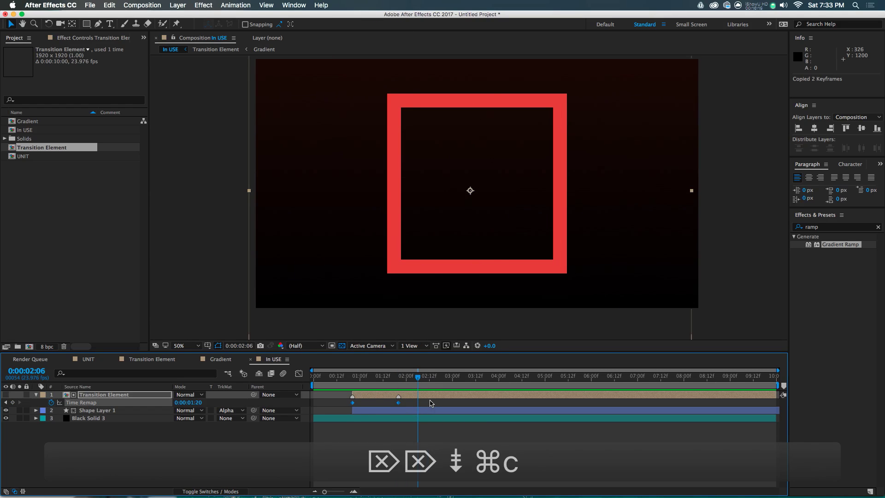
key(super+v)
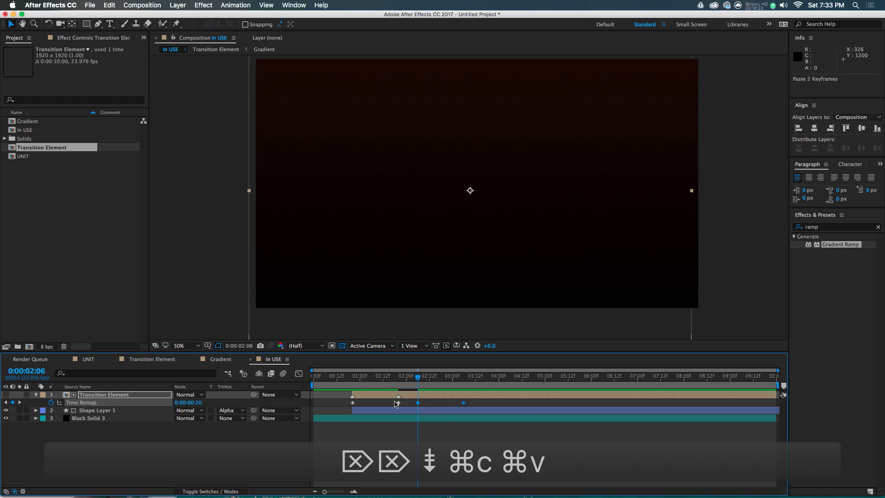
right_click(463, 403)
mouse_move(482, 485)
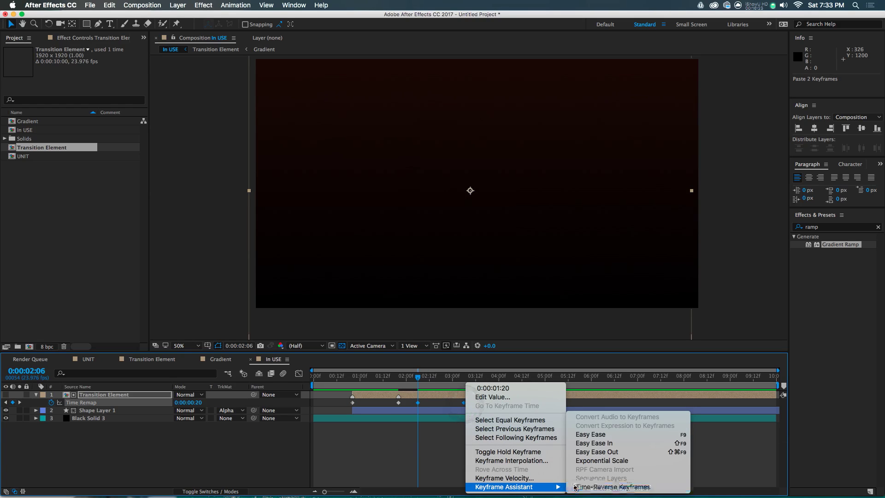
click(573, 483)
Preview the square transitioning in and out from 0:00:00:20
click(353, 385)
key(space)
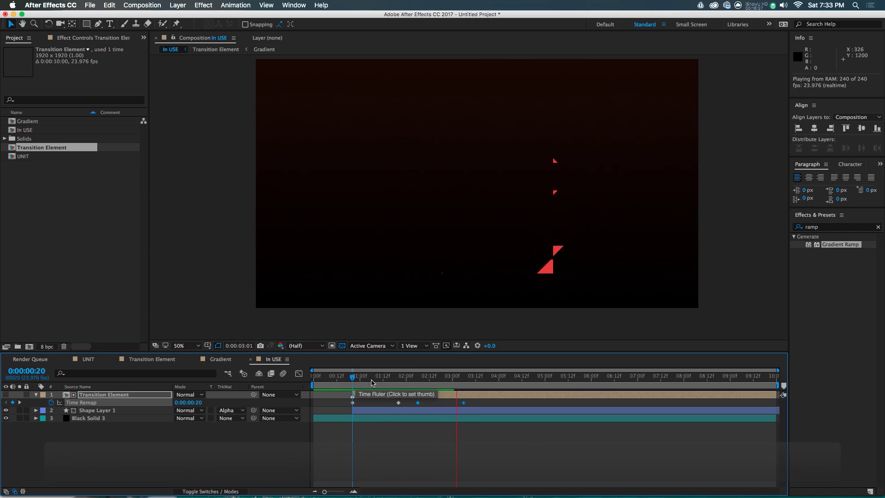
click(418, 383)
key(space)
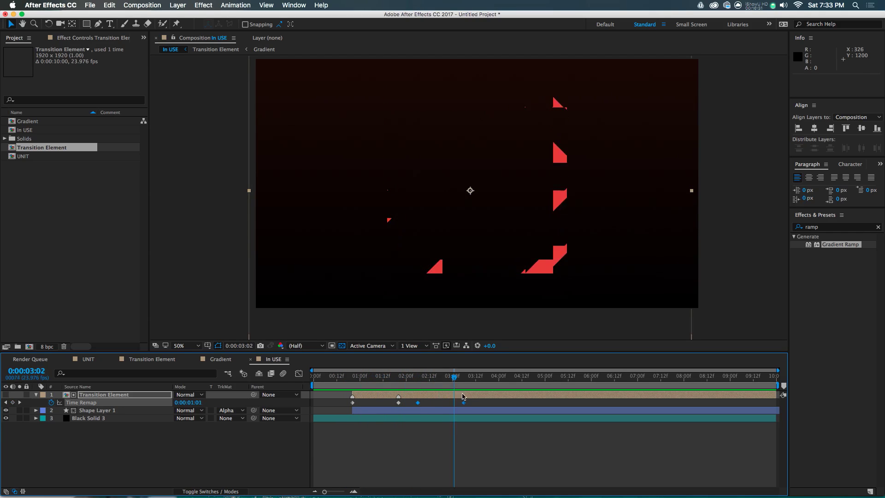
key(space)
Duplicate Transition Element and add a text layer reading 'STUFF'
click(383, 396)
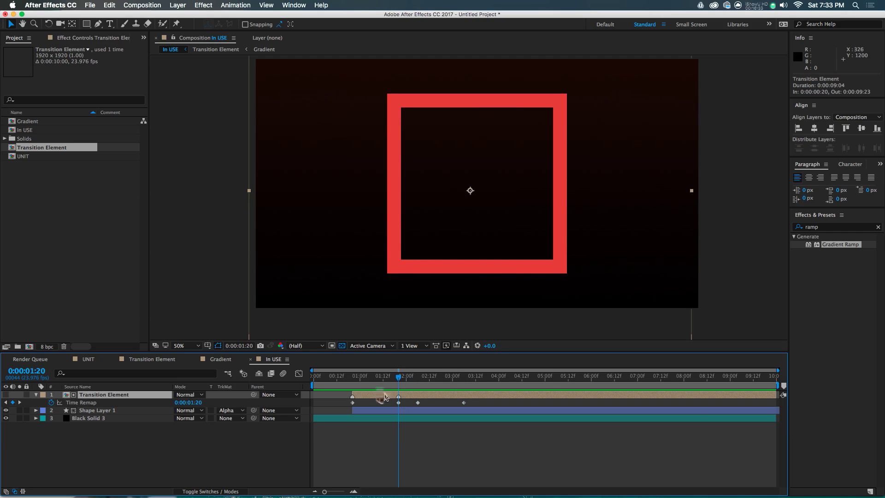
key(super+d)
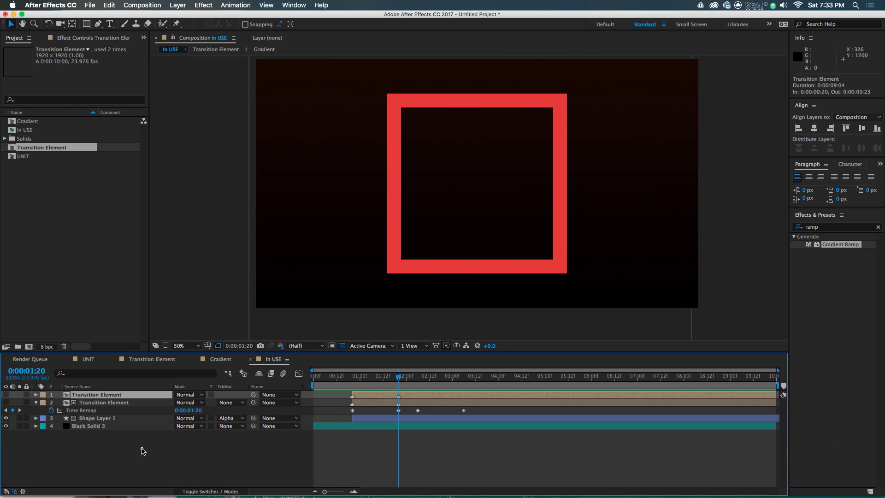
right_click(142, 451)
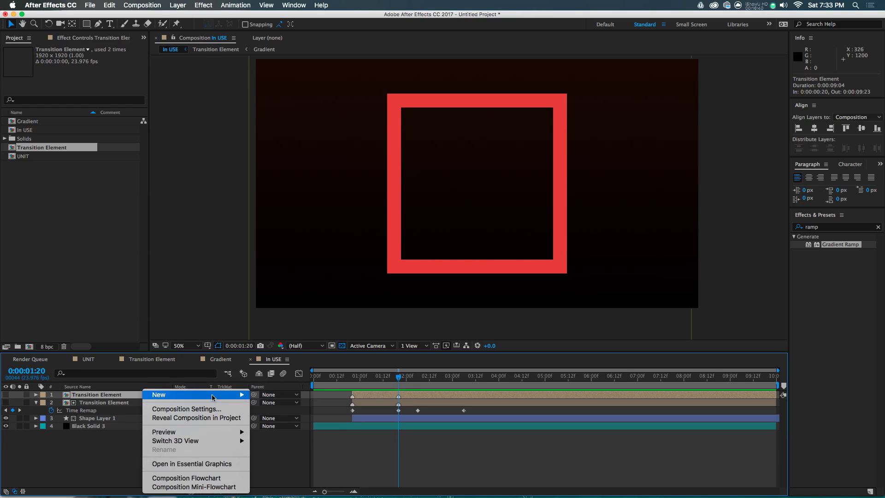
mouse_move(214, 396)
click(278, 409)
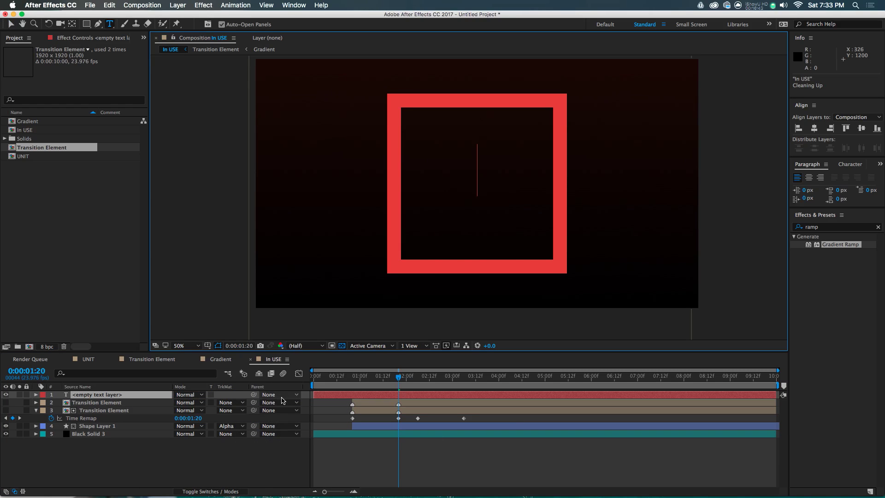
text(STUFF)
key(Escape)
Centre STUFF in the red square, put it under the duplicate, and start both about 1:07 later
key(v)
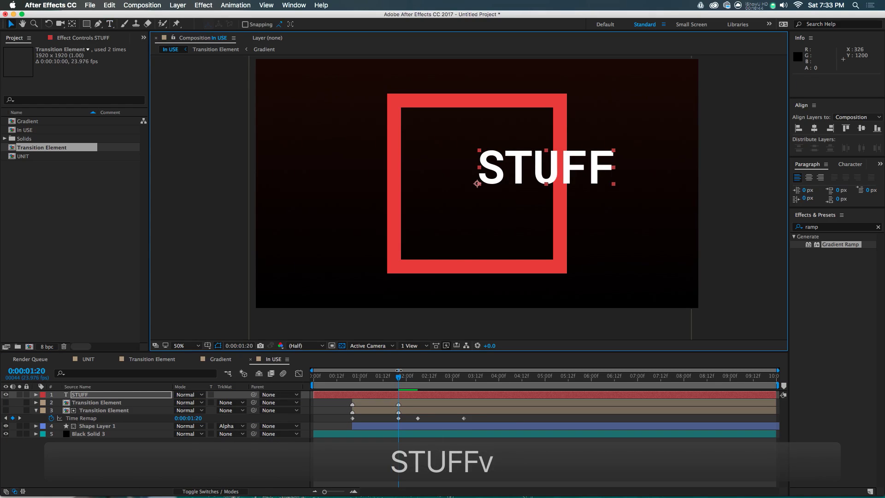
drag(556, 168, 489, 186)
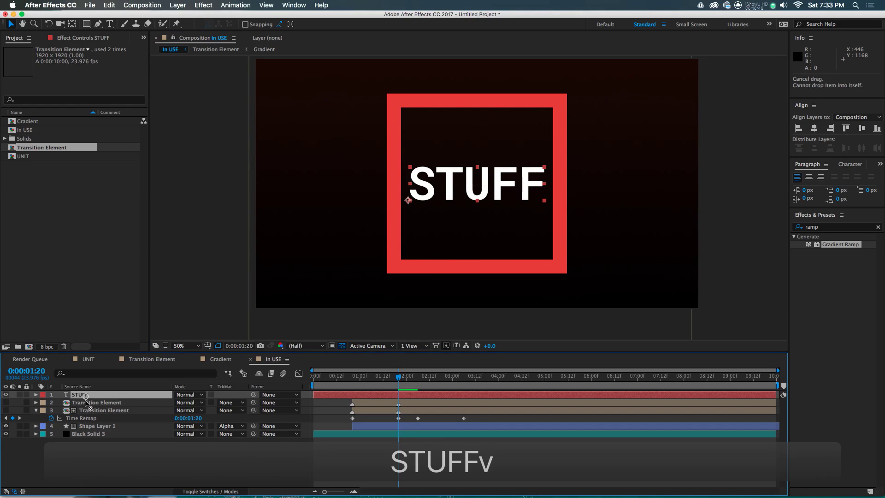
drag(86, 395, 87, 408)
shift+click(352, 395)
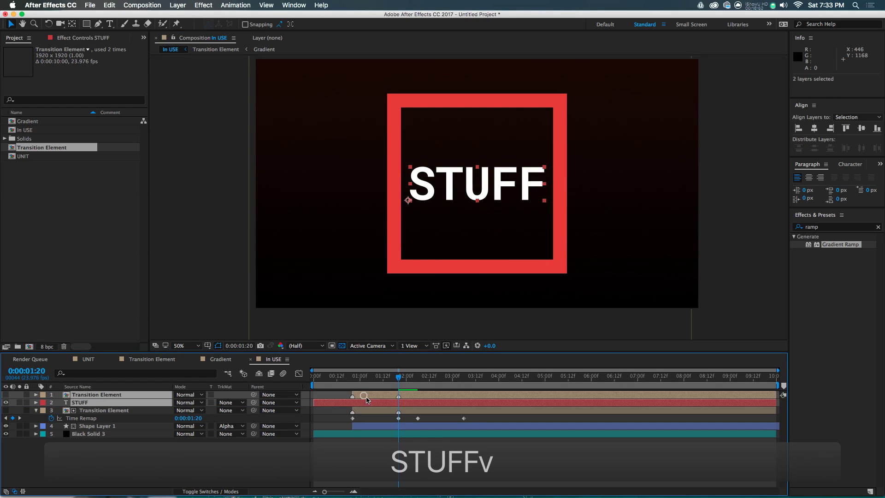
drag(364, 403, 411, 398)
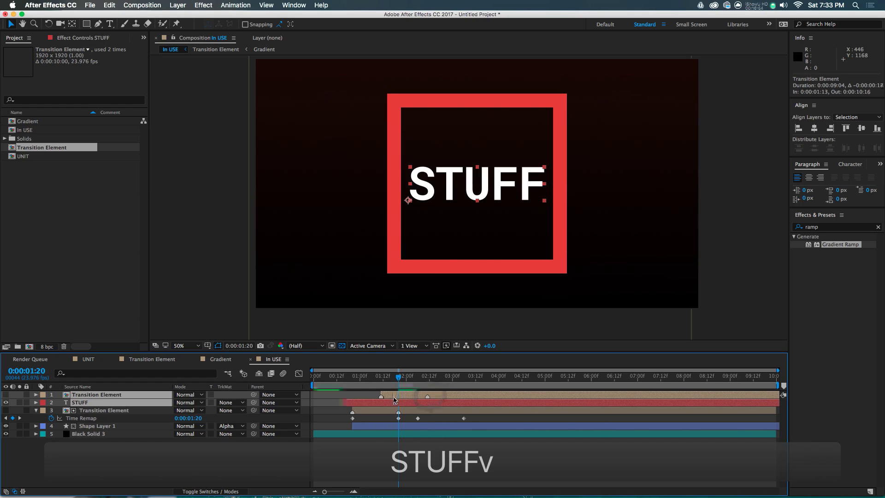
Matte STUFF with the duplicate Transition Element's alpha and preview the comp
click(323, 406)
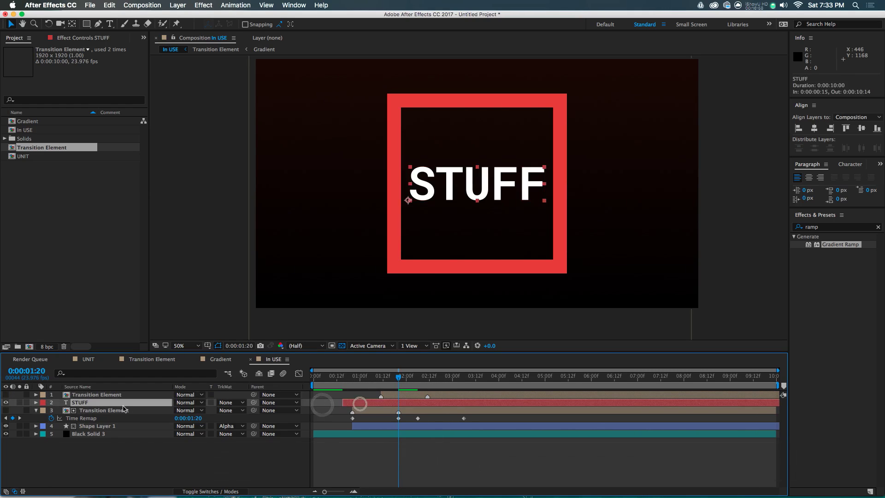
click(231, 403)
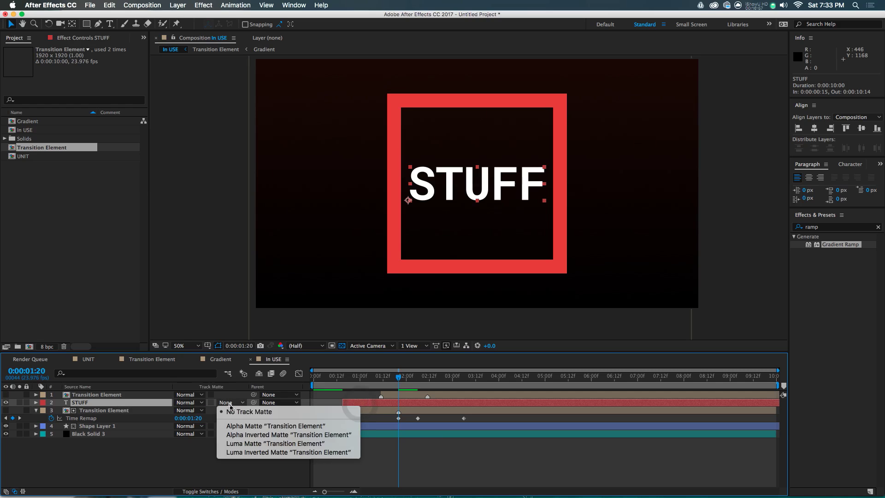
click(239, 428)
click(419, 467)
key(space)
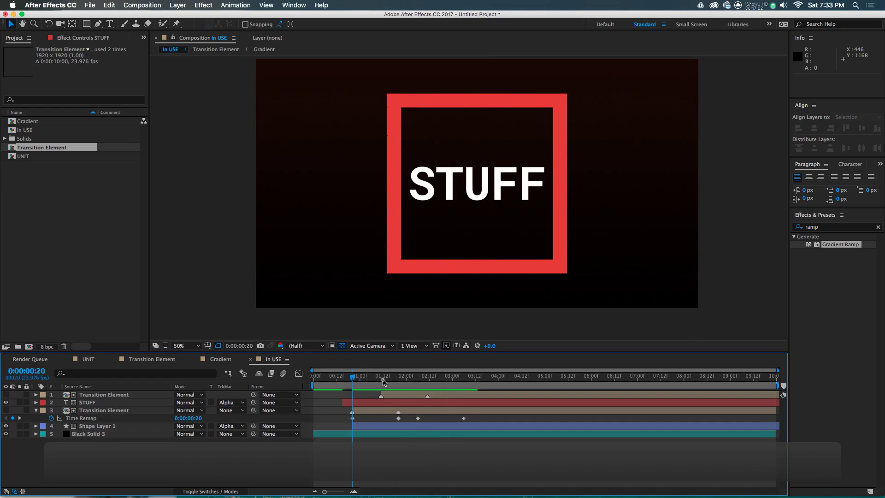
Scale the top Transition Element layer to 50% and preview the smaller matte
key(space)
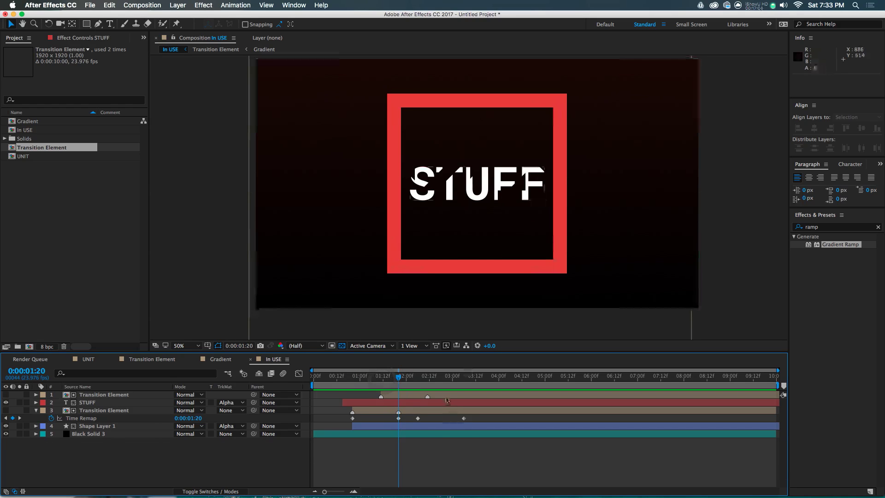
click(446, 395)
key(s)
click(201, 403)
text(50)
key(Return)
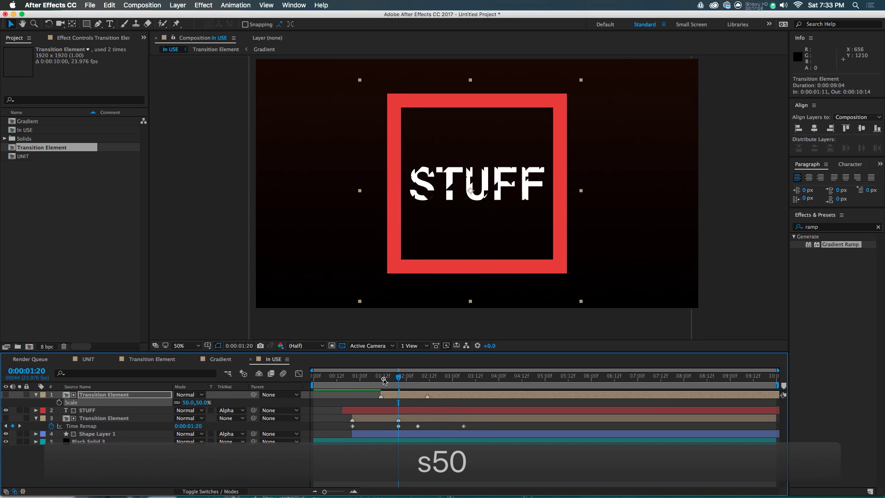
key(space)
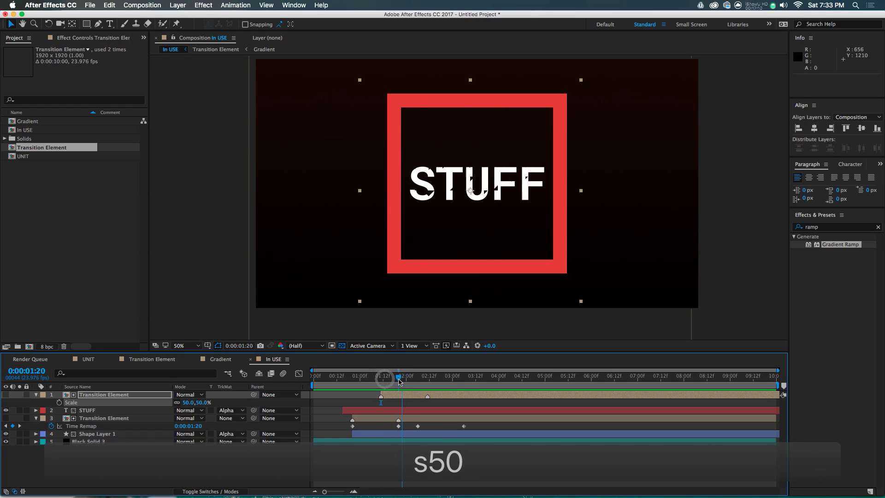
Set Transition Element's Rotation to 180° at 0:00:02:11 and scrub through the STUFF transition
key(r)
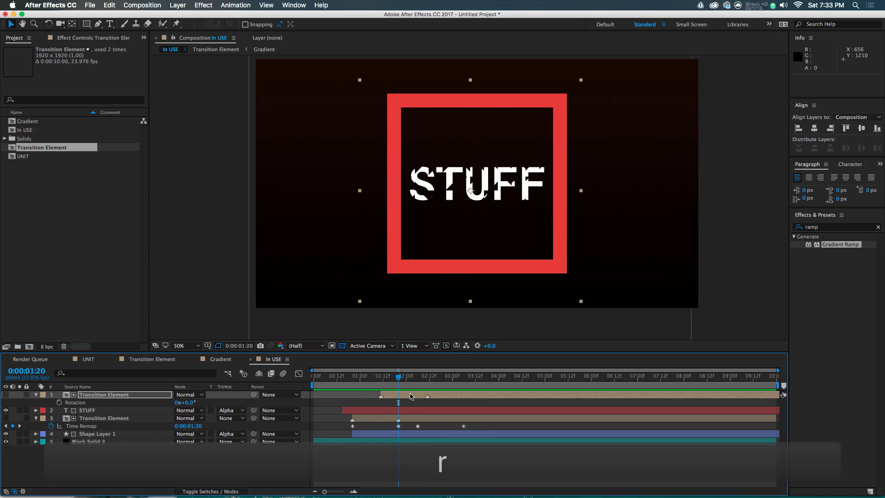
drag(418, 379, 428, 379)
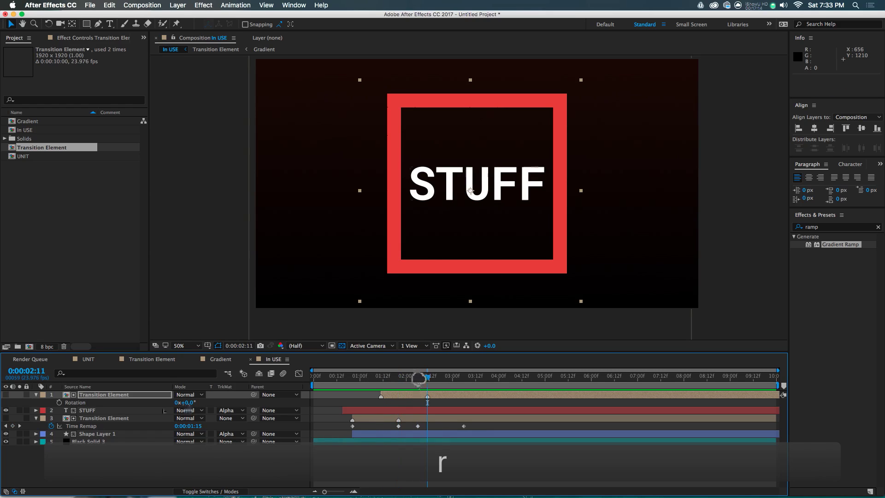
click(191, 403)
text(180)
click(355, 386)
key(u)
key(u)
key(u)
key(u)
key(u)
drag(379, 379, 423, 386)
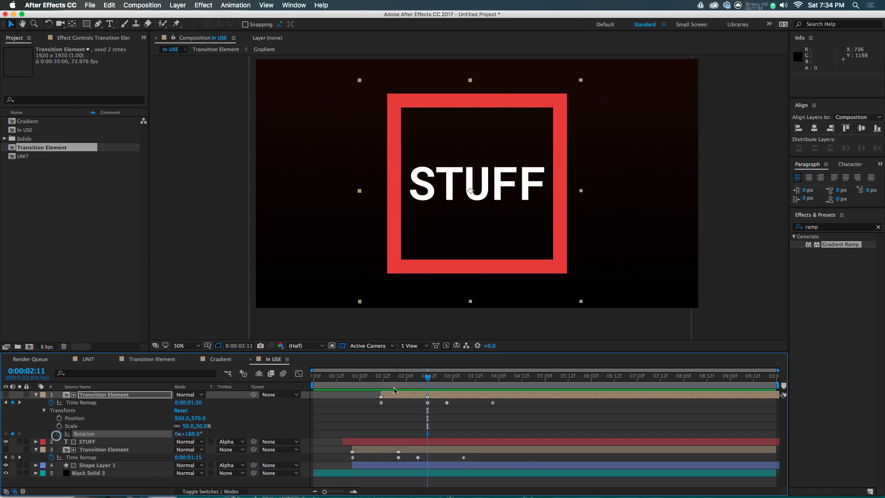
drag(429, 379, 447, 379)
click(191, 434)
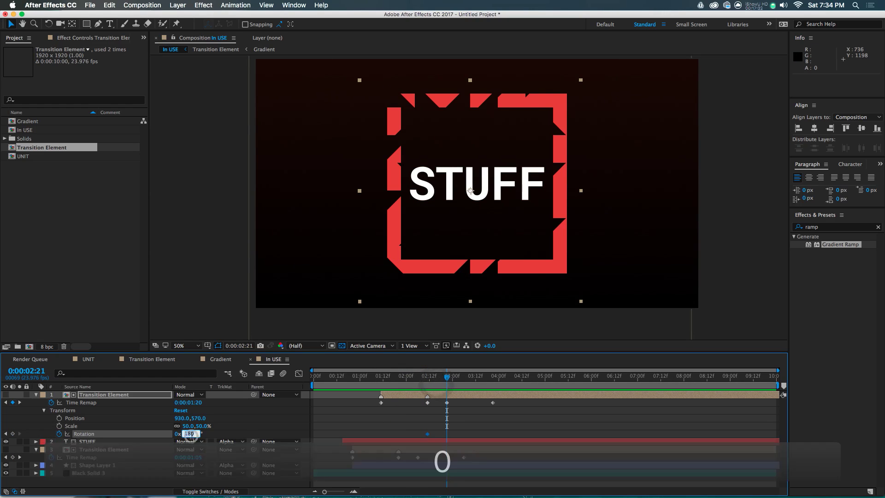
Preview the rotating matte, return to the 0:00:02:06 keyframe, and select all layers
key(space)
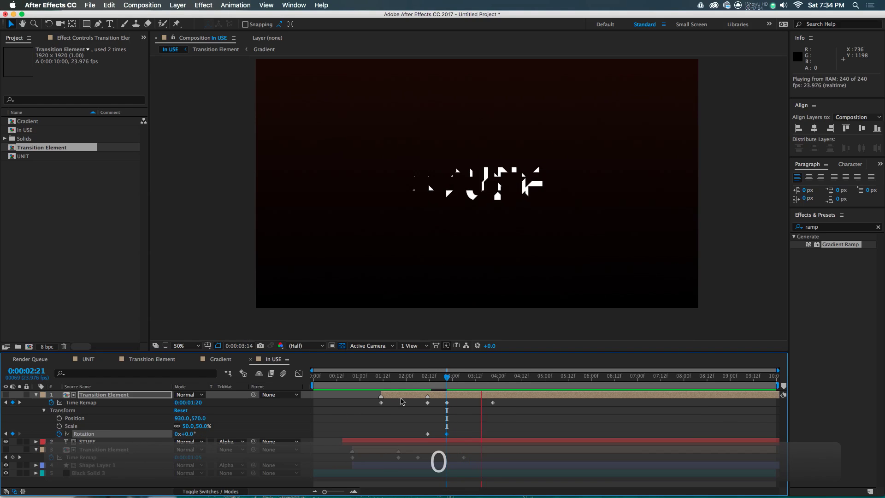
click(438, 381)
drag(438, 382, 386, 397)
key(space)
click(420, 417)
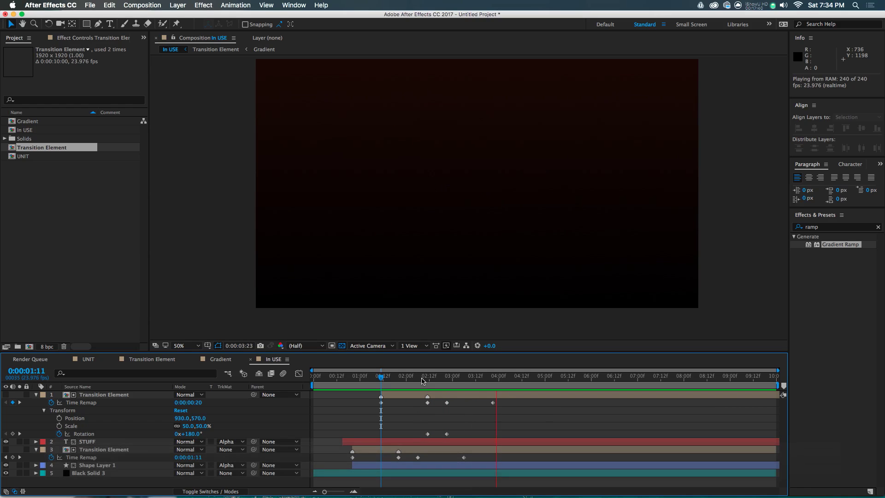
click(427, 380)
key(j)
click(405, 427)
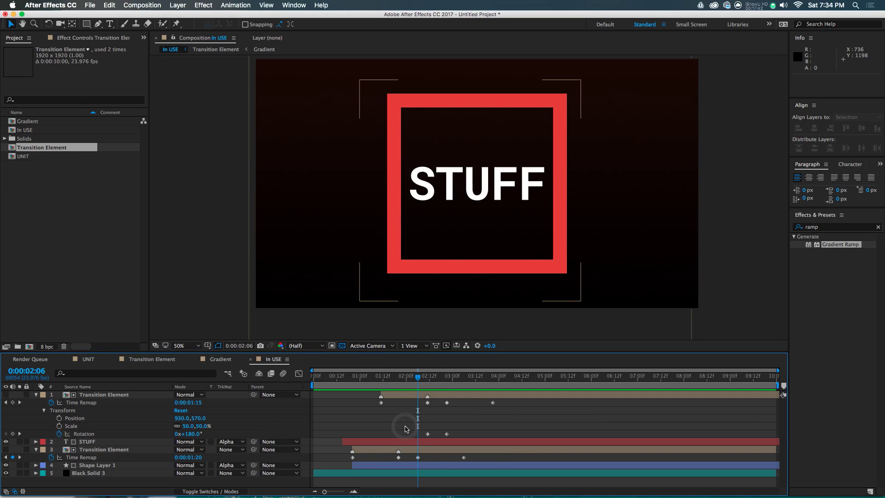
key(u)
key(super+a)
Duplicate the top Transition Element layer, set its scale to 100%, and start it earlier
click(119, 395)
key(super+d)
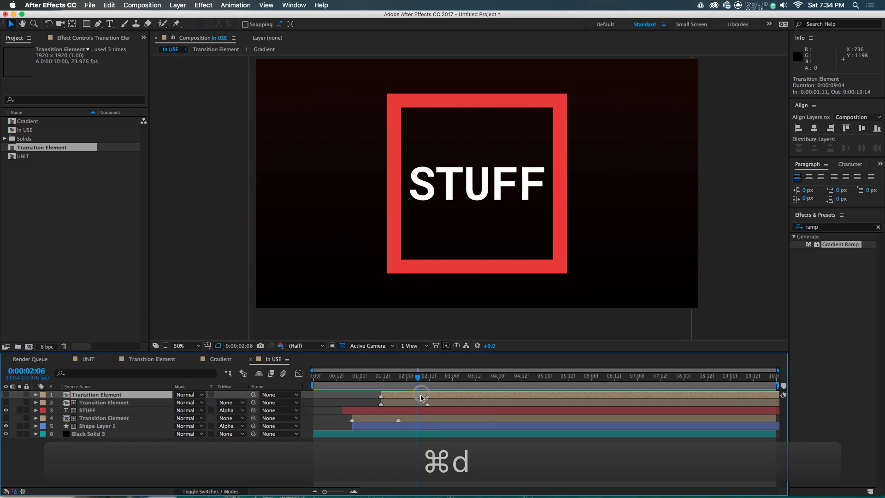
text(s100)
key(Return)
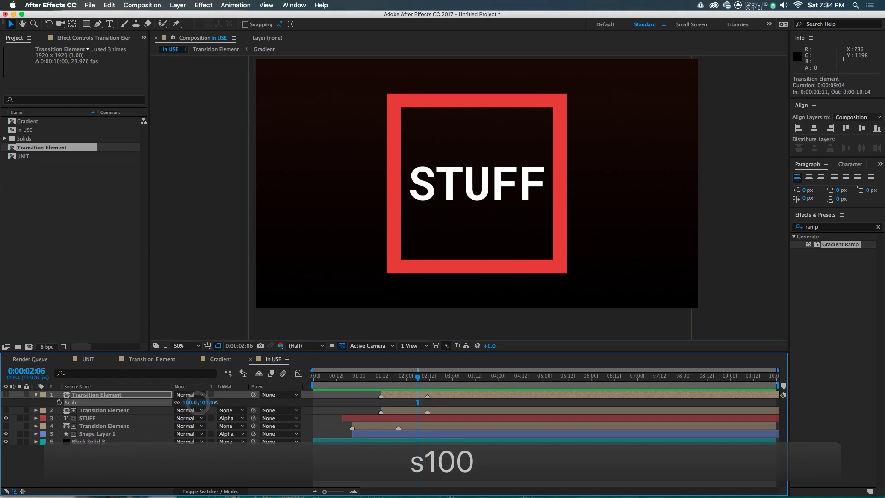
drag(470, 395, 453, 395)
At 0:00:02:04, make the duplicate visible and turn it into an adjustment layer
drag(388, 383, 413, 387)
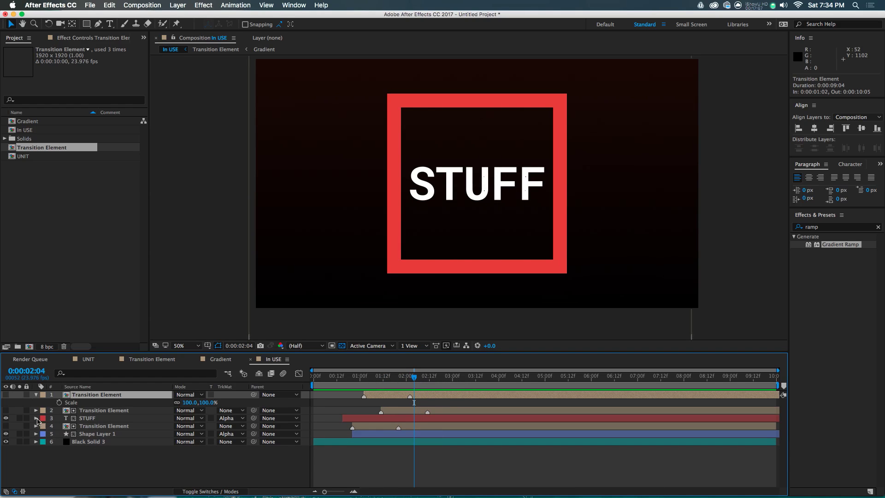
click(5, 395)
click(233, 491)
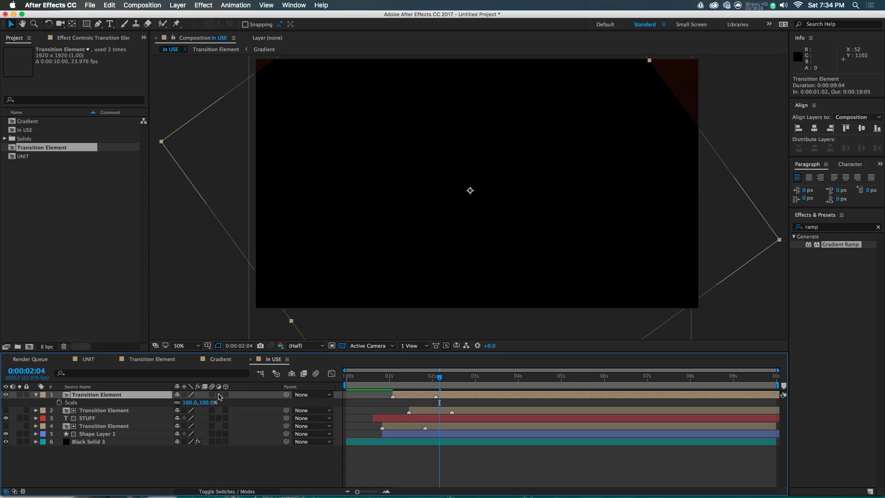
click(219, 395)
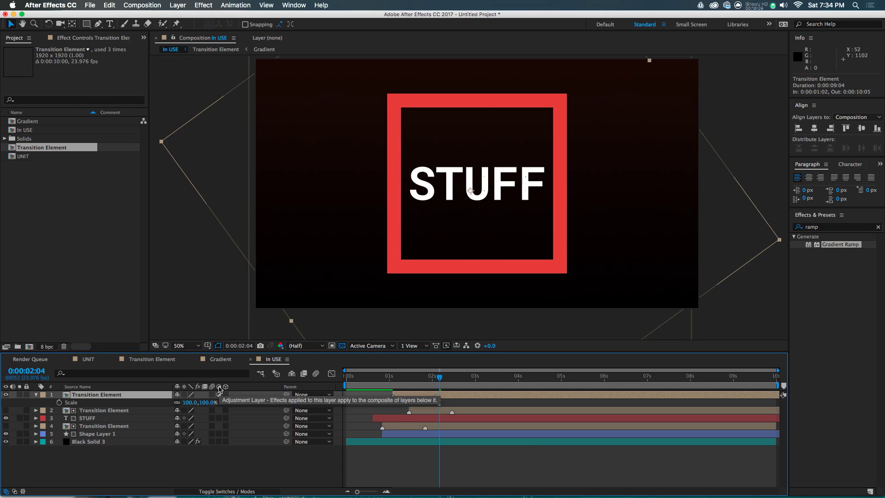
Clear the duplicate's rotation keyframes, set rotation to 0, and centre it at 960,540
key(u)
key(u)
key(u)
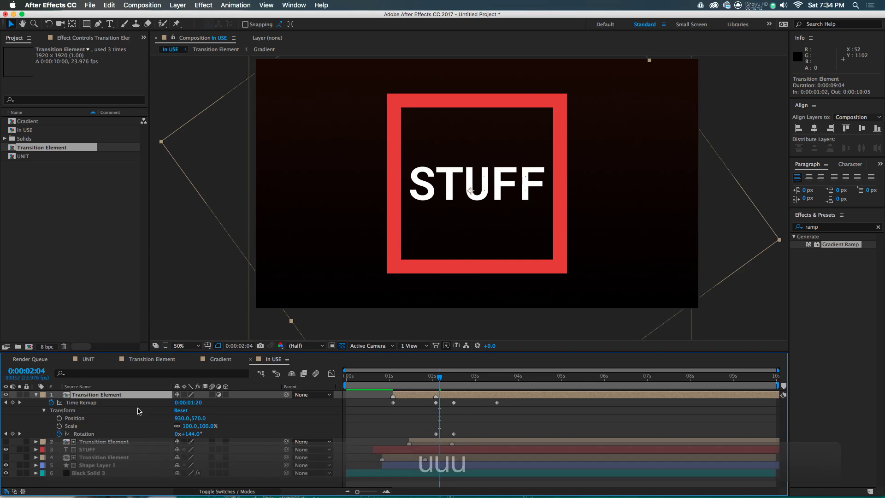
click(59, 434)
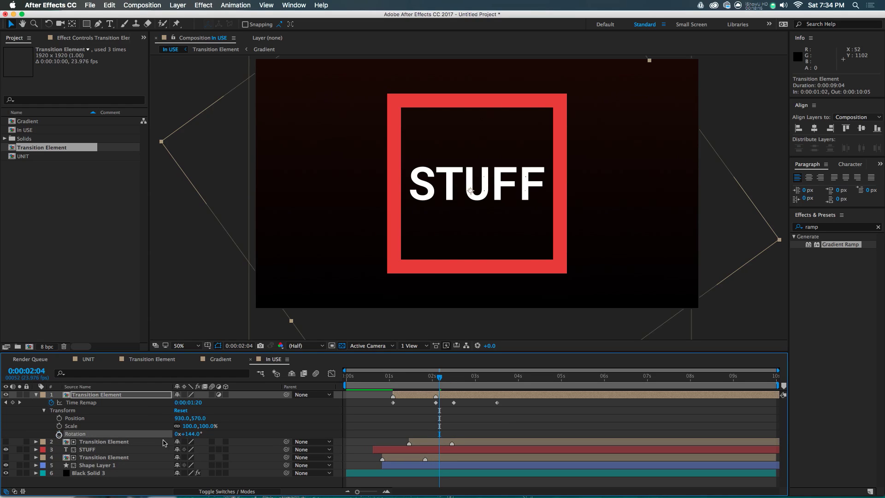
click(189, 434)
text(0)
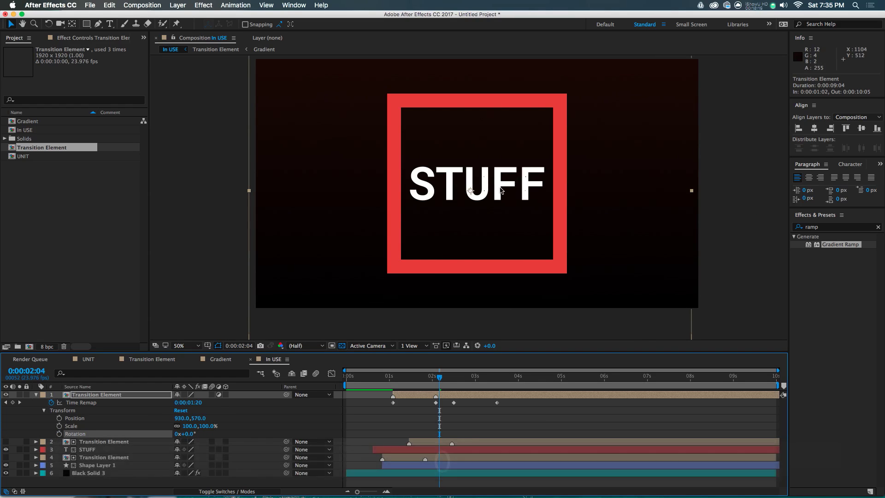
drag(471, 207, 478, 199)
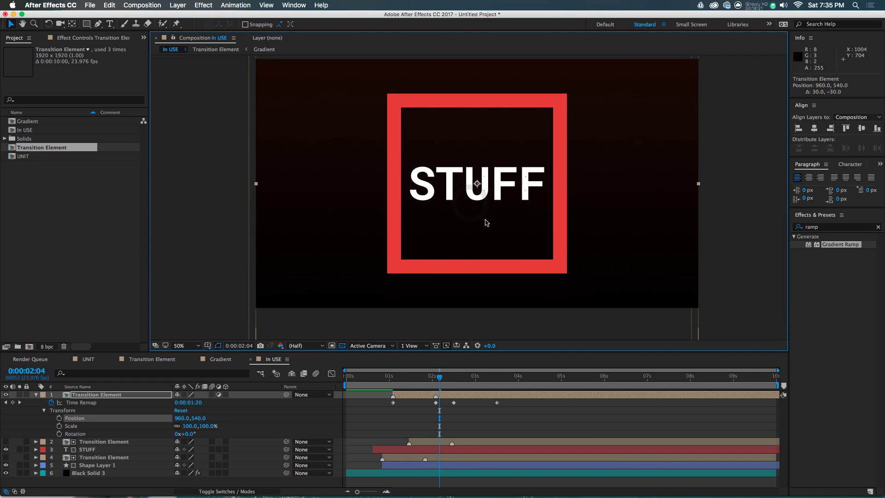
click(477, 190)
Apply a Transform effect to the Transition Element copy with scale 110
click(837, 227)
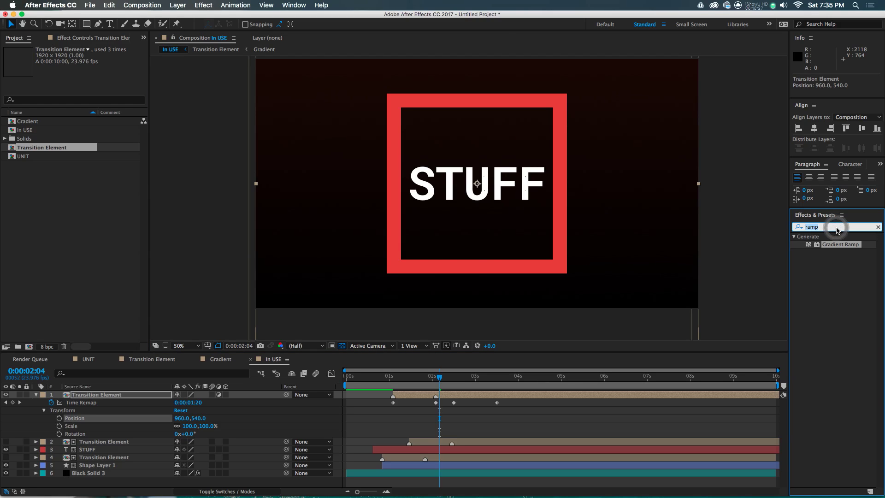
text(trans)
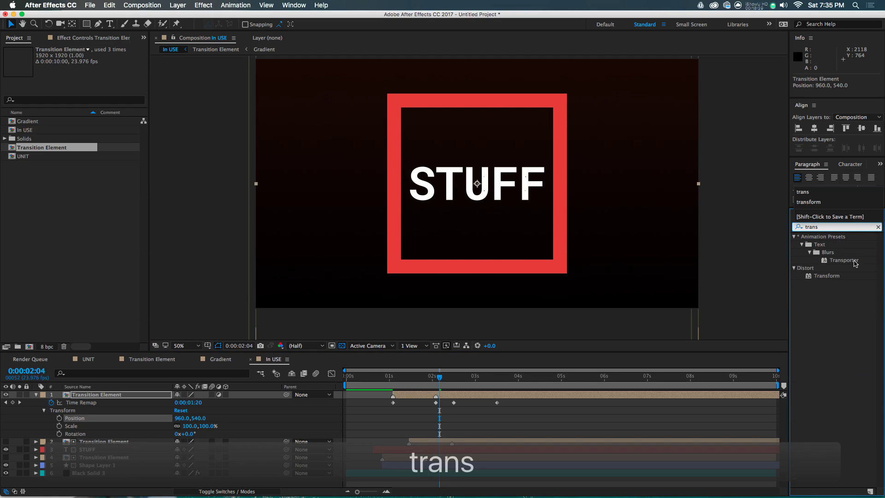
double_click(828, 275)
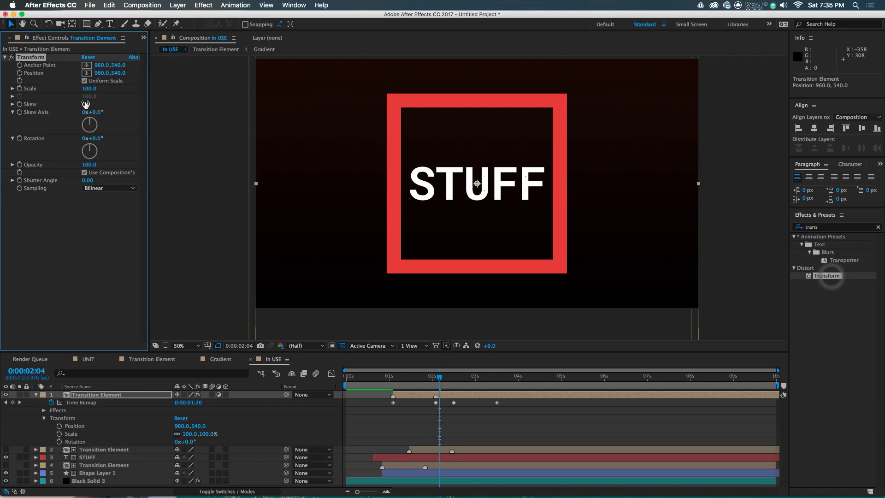
text(110)
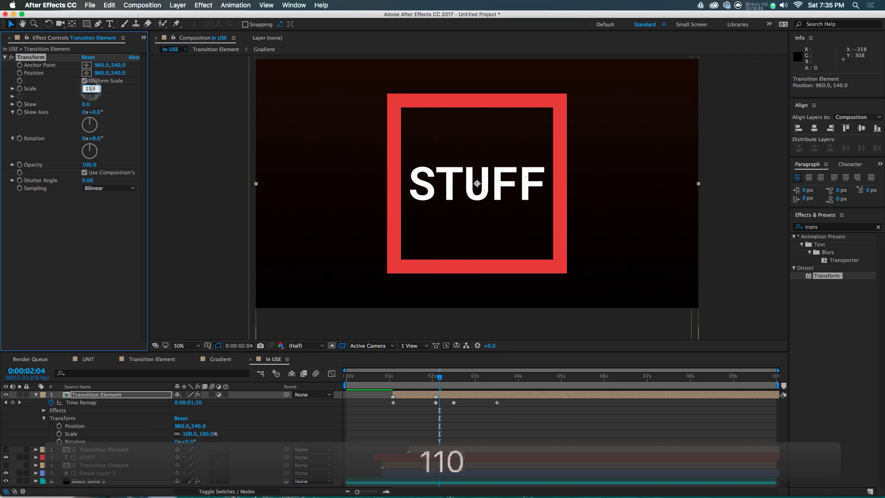
key(Return)
Add two Glow effects, the second with a larger radius, then open the Transition Element precomp
click(854, 230)
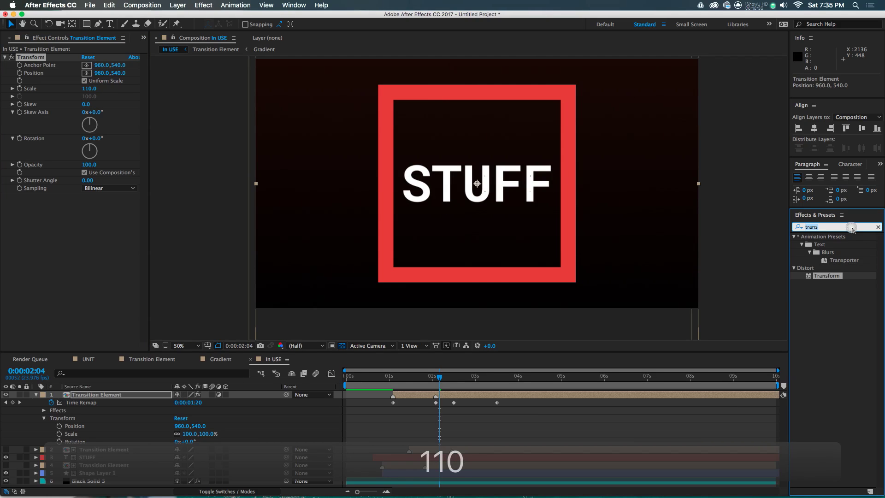
text(glow)
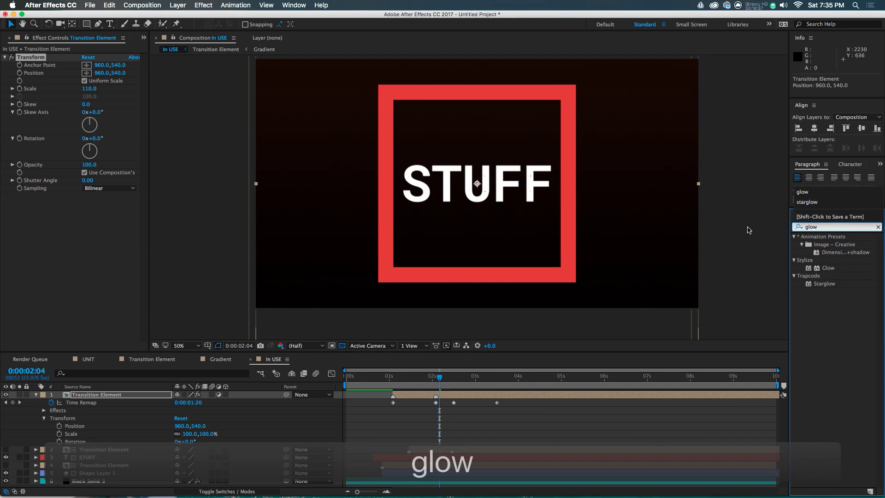
drag(817, 270, 87, 220)
key(super+d)
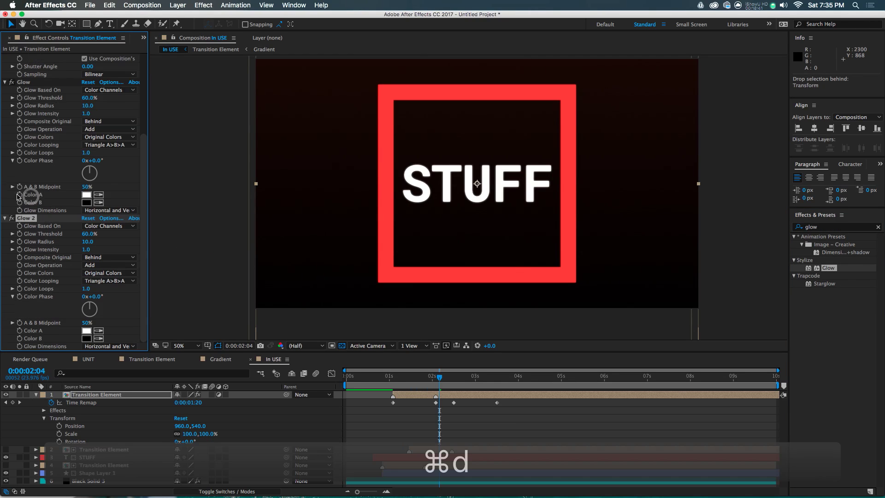
drag(88, 242, 108, 235)
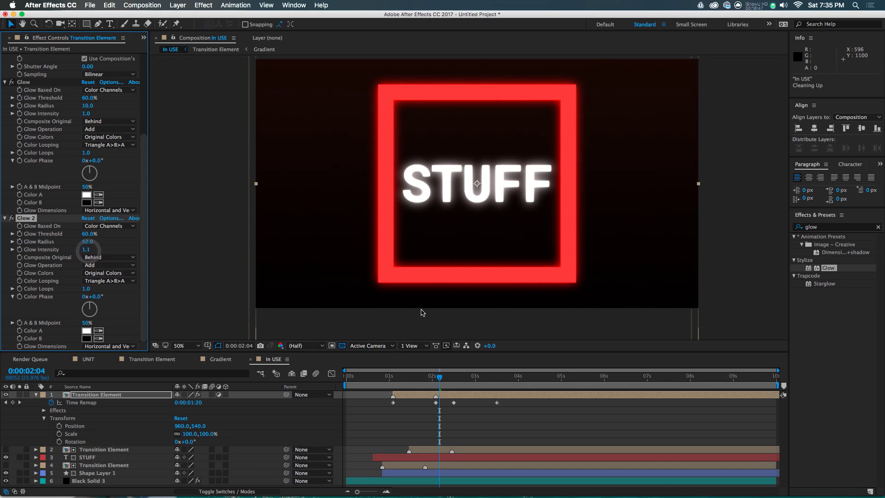
drag(430, 384, 406, 392)
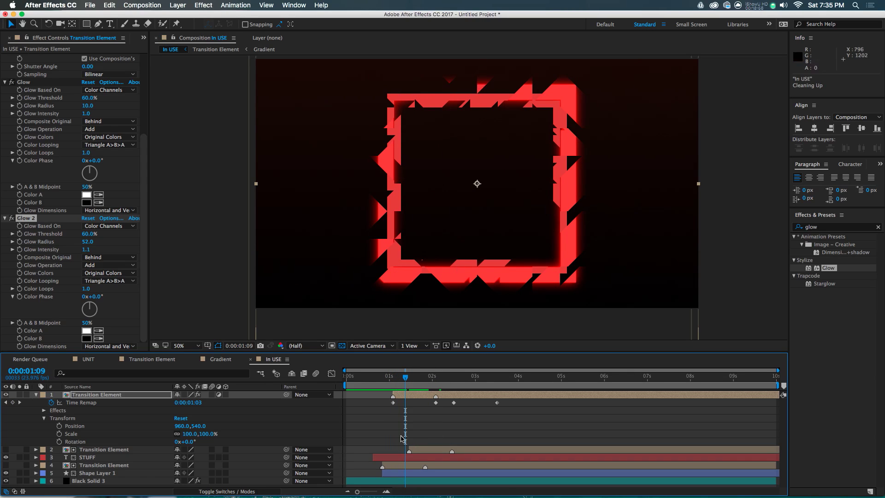
double_click(413, 397)
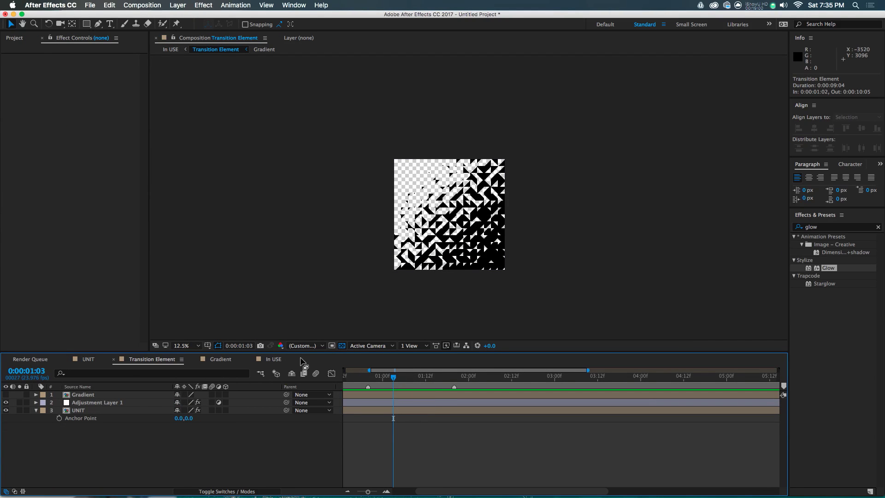
Back in In USE, preview from 0:00:00:14, then stop at 0:00:02:04 on the glowing square
click(273, 359)
drag(396, 377, 442, 394)
key(space)
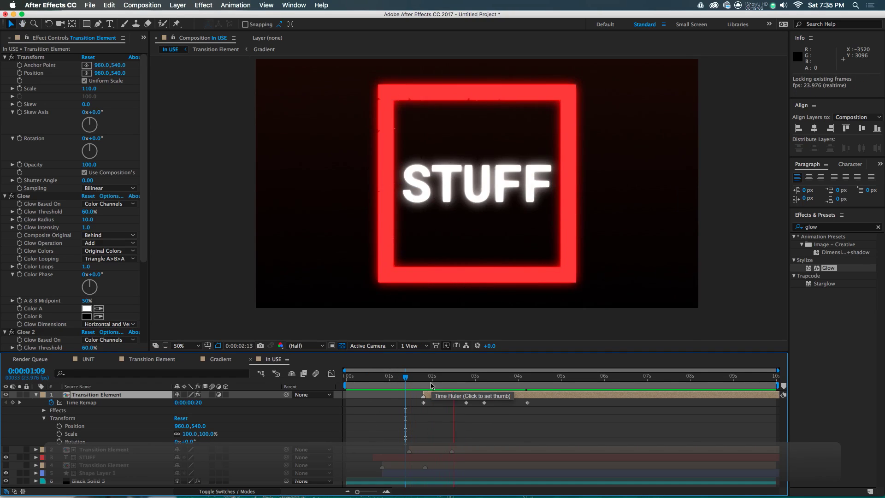
click(420, 376)
drag(424, 378, 444, 378)
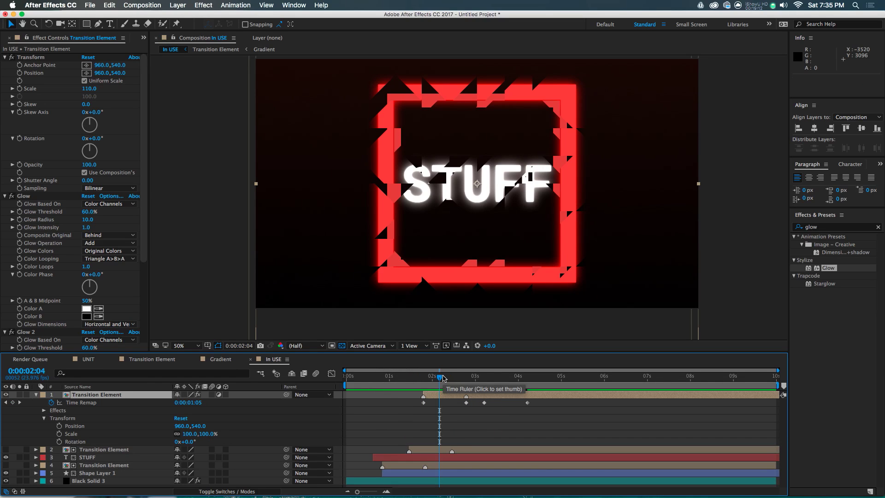